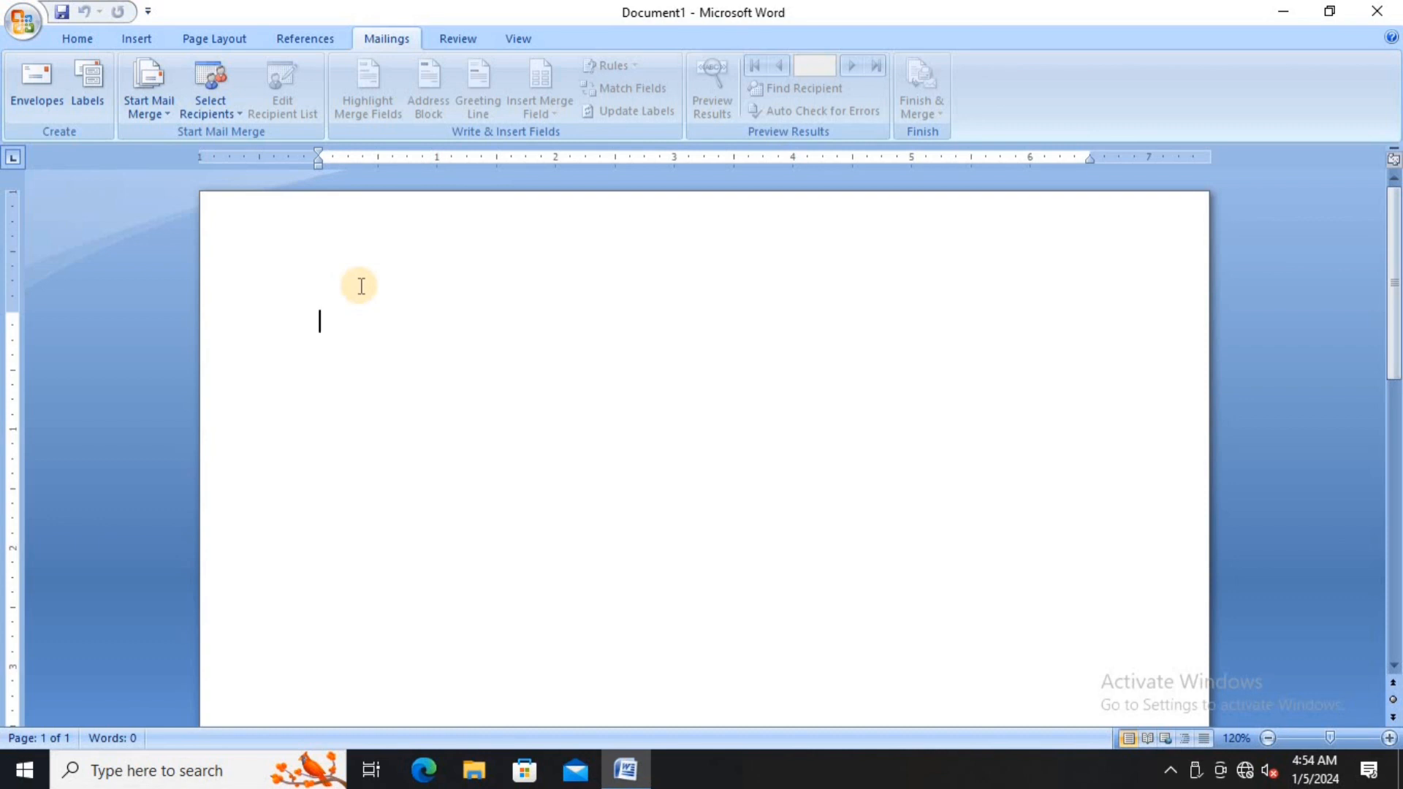
- Enter the recipient's name, locality, mobile number and PIN code as the envelope's four-line delivery address
{"action": "left_click", "coordinate": [32, 77]}
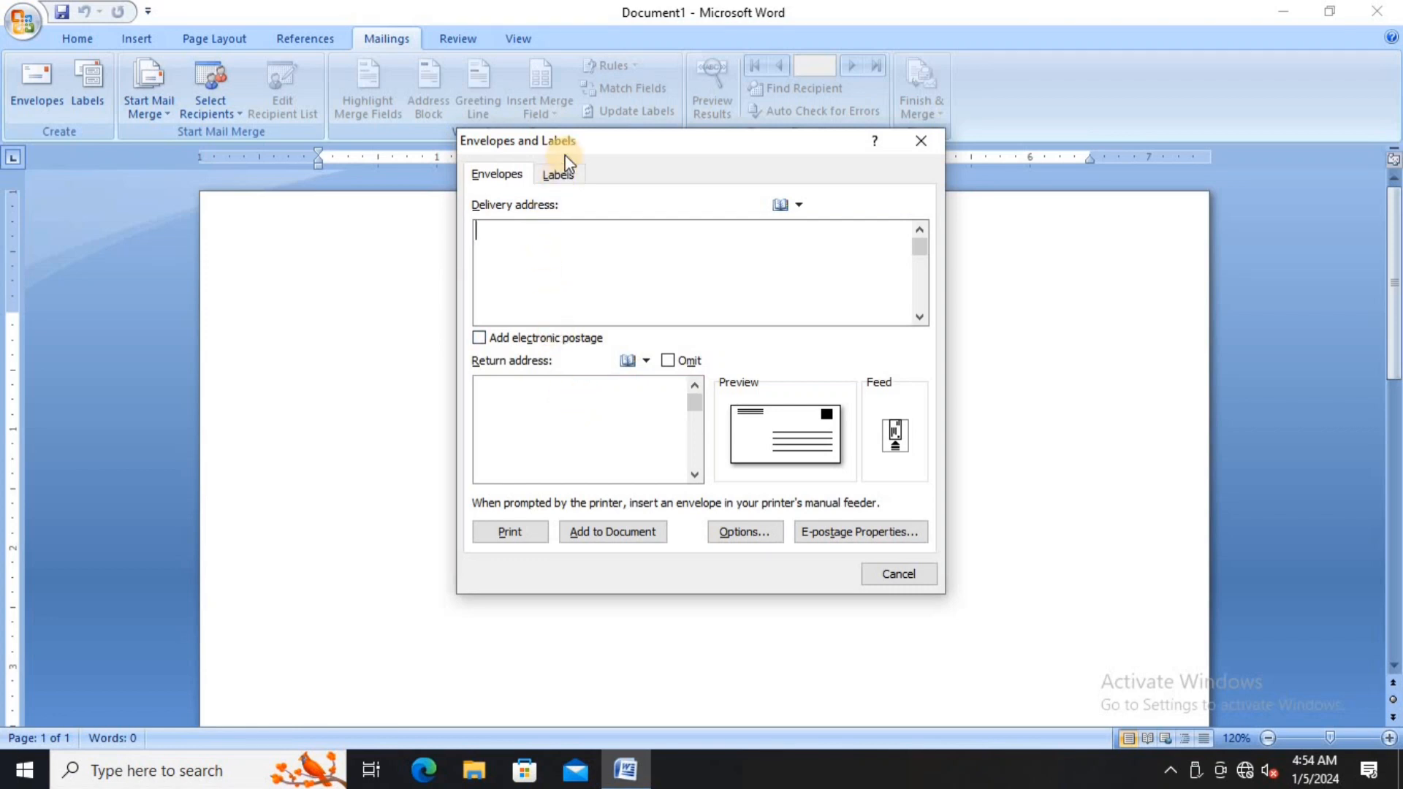
{"action": "left_click_drag", "start_coordinate": [555, 161], "coordinate": [510, 199]}
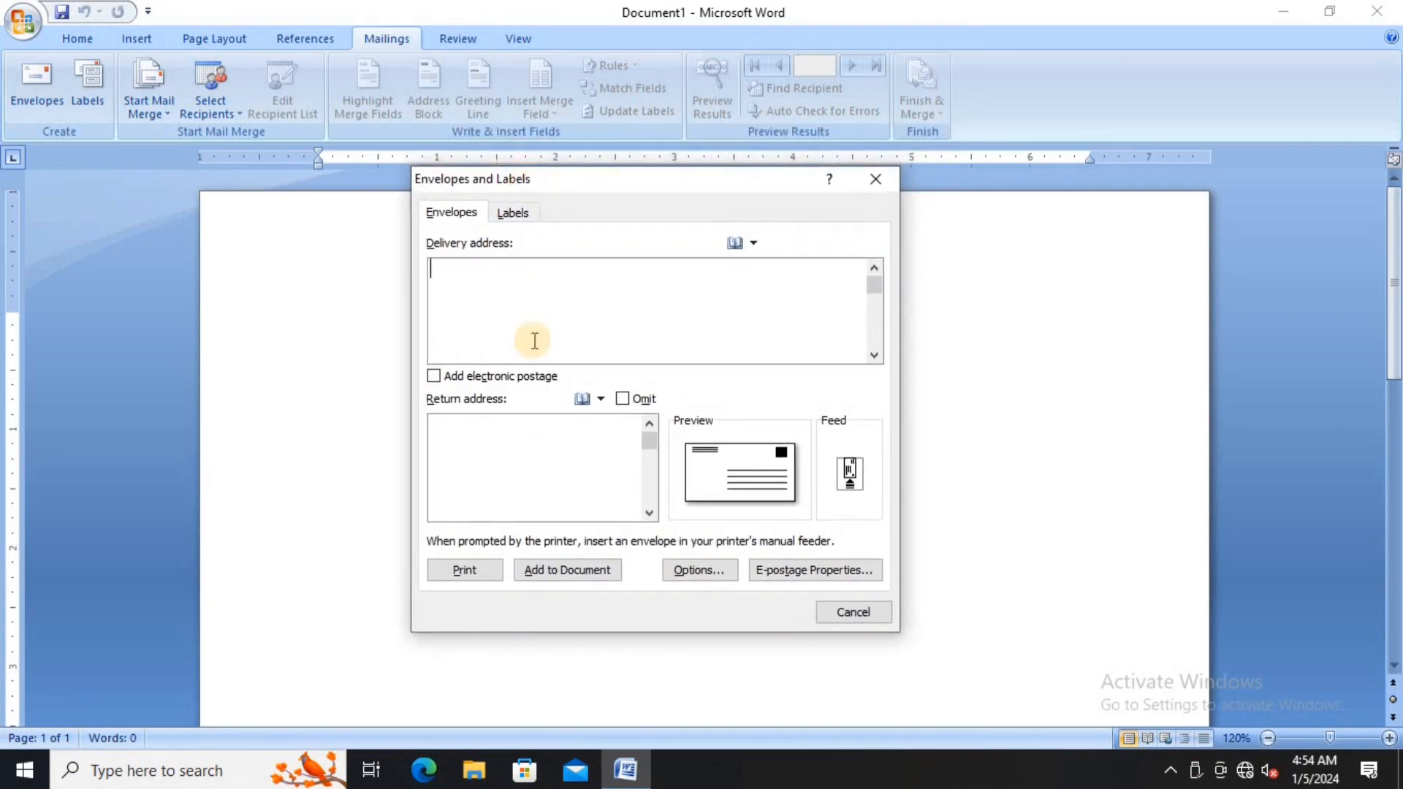
{"action": "left_click", "coordinate": [454, 277]}
{"action": "type", "text": "La"}
{"action": "type", "text": "jpat N"}
{"action": "type", "text": "a"}
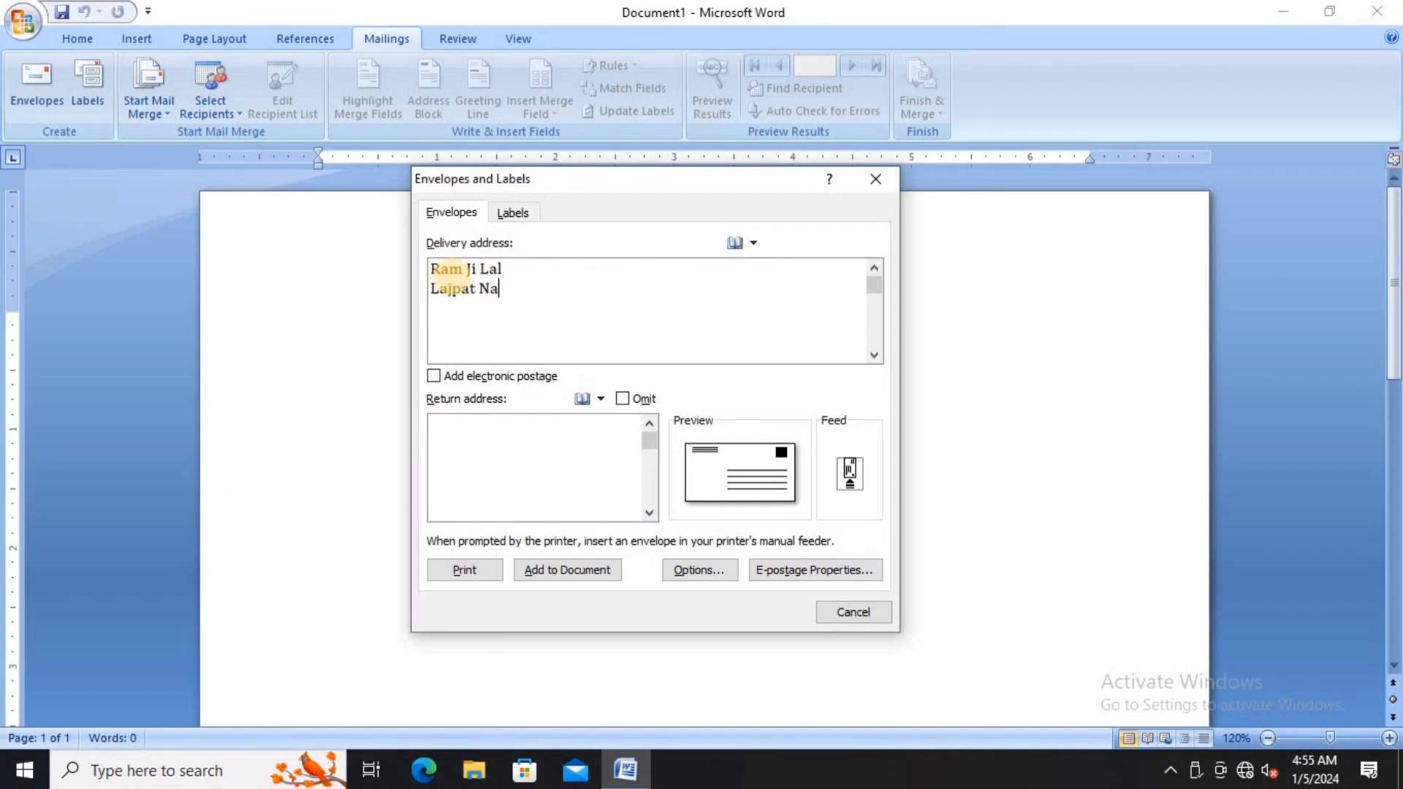
{"action": "type", "text": "gar New Delhi"}
{"action": "key", "text": "Return"}
{"action": "type", "text": "Mo"}
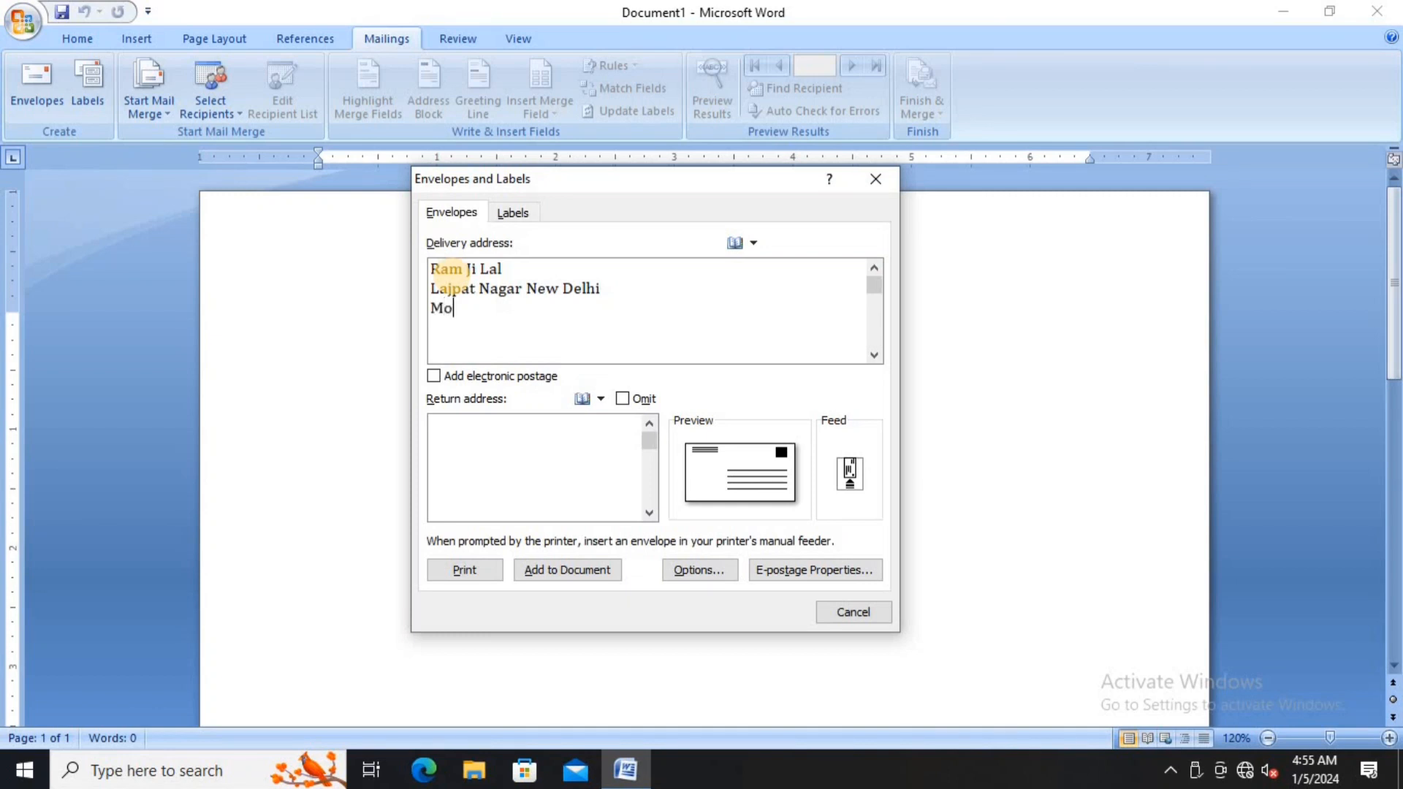
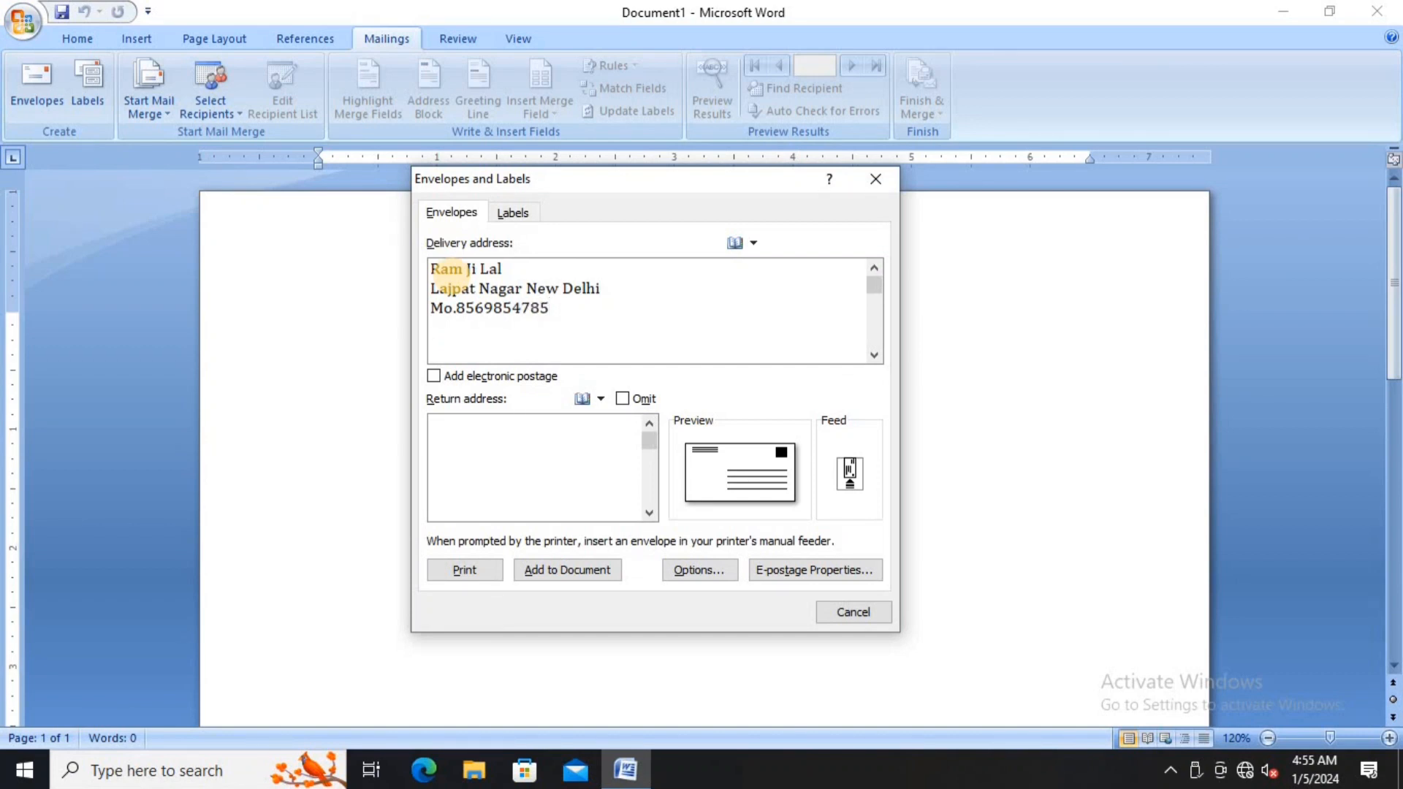
{"action": "key", "text": "Return"}
{"action": "type", "text": "Pin-2561452"}
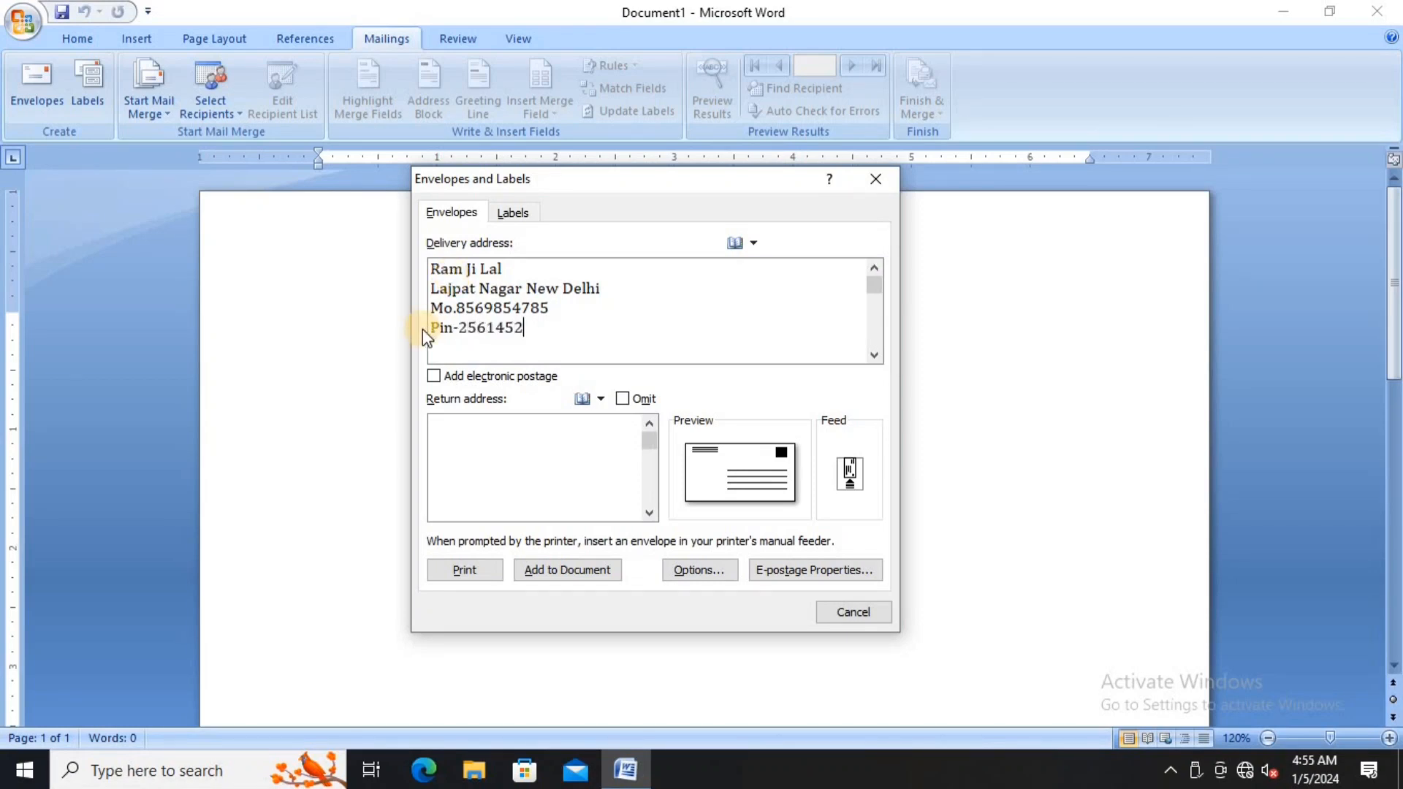
{"action": "key", "text": "BackSpace"}
- Type the sender's company and locality, city 'Prayagraj', postal code and mobile number as the return address
{"action": "left_click", "coordinate": [451, 431]}
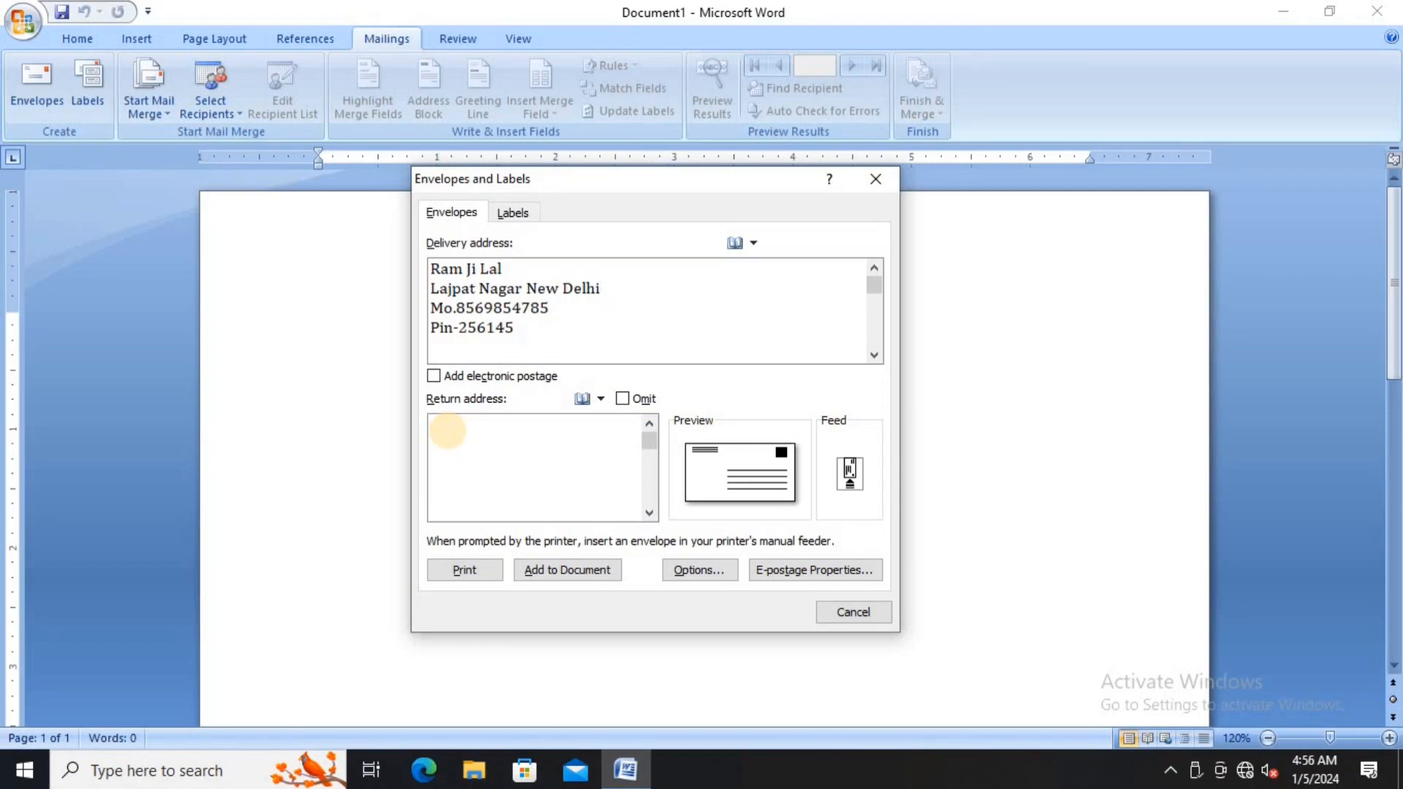
{"action": "type", "text": "AST"}
{"action": "type", "text": "ech "}
{"action": "type", "text": "Computer "}
{"action": "type", "text": "Tilai "}
{"action": "type", "text": "Bazar"}
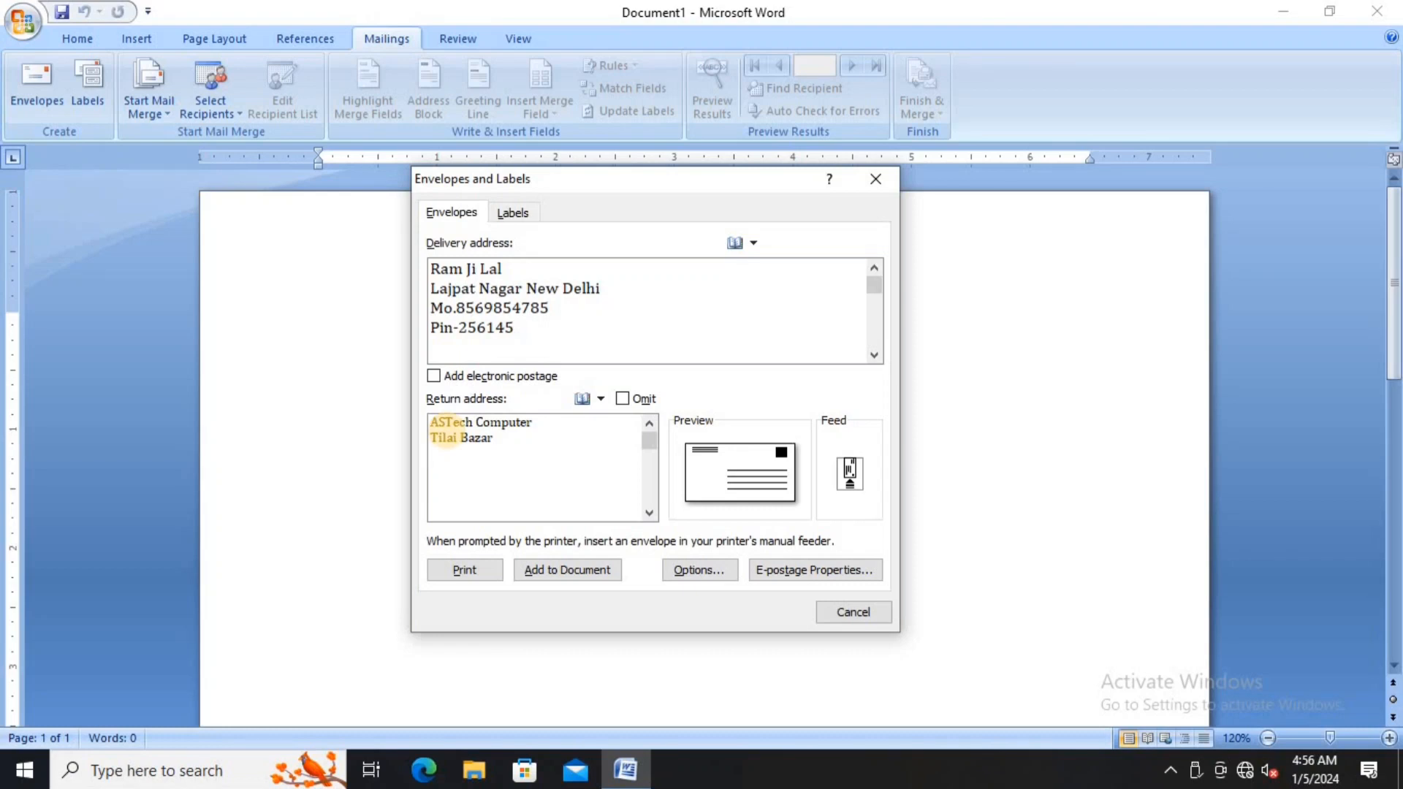
{"action": "key", "text": "Return"}
{"action": "type", "text": "Prayagraj"}
{"action": "key", "text": "Return"}
{"action": "type", "text": "212507 "}
{"action": "type", "text": "M0"}
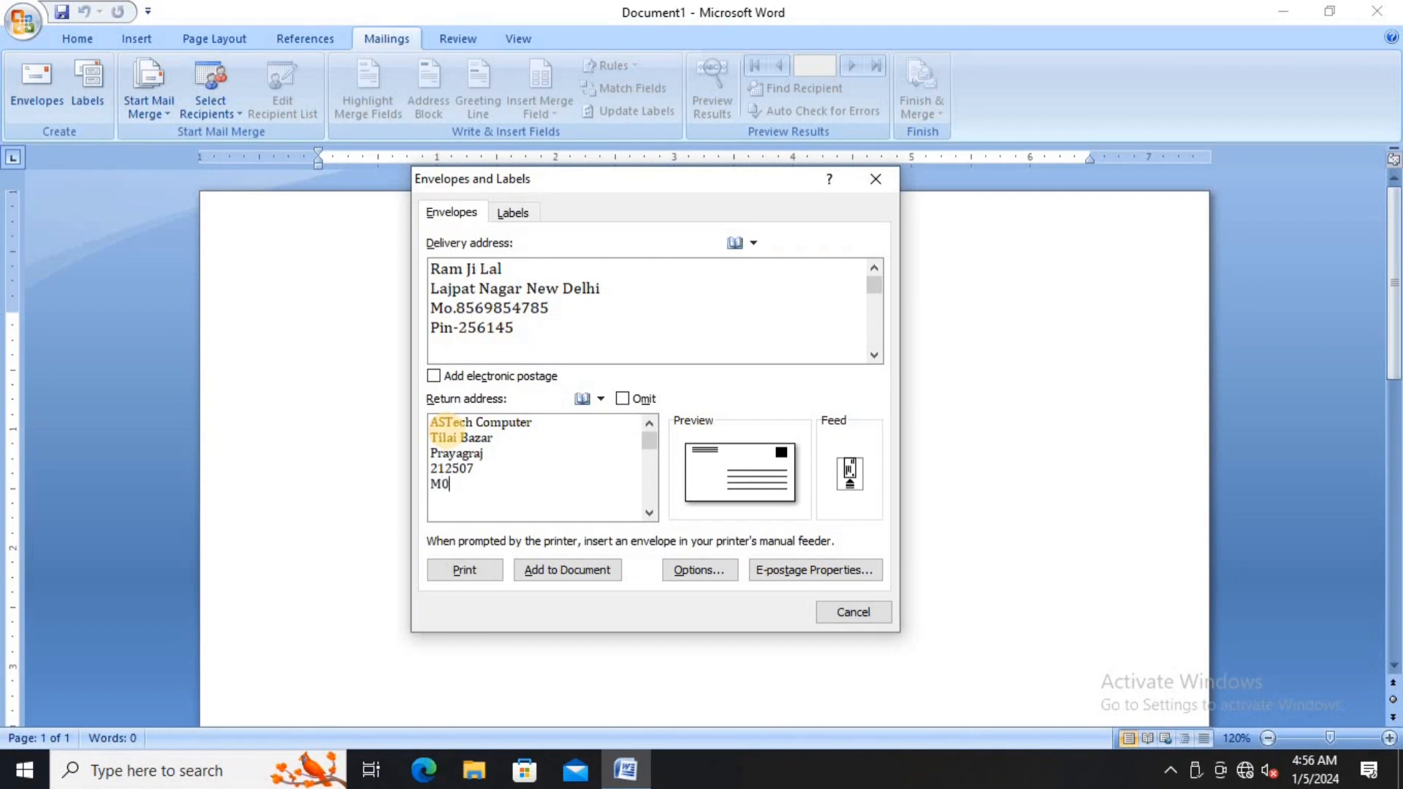
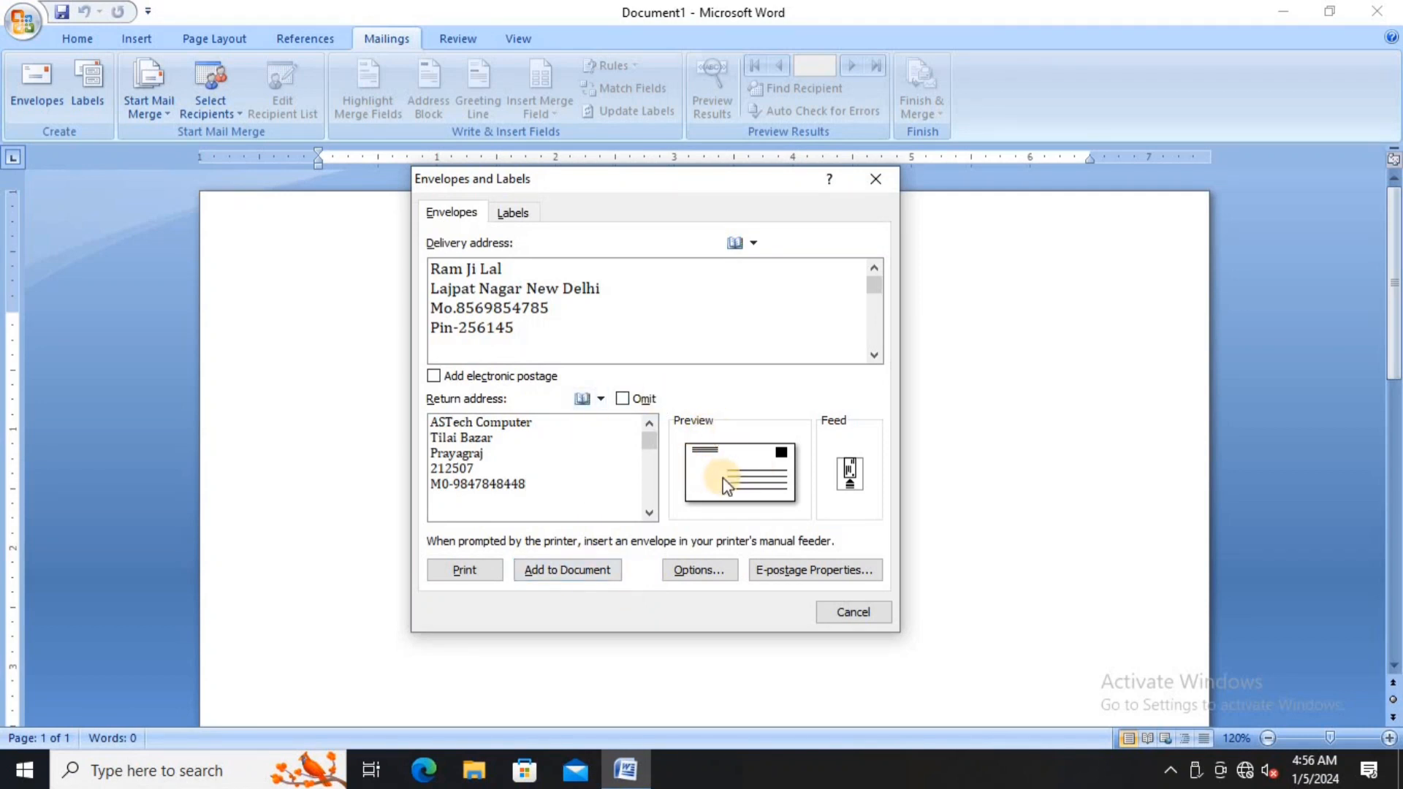
- Open Envelope Options and try the Size 9, Size 10 and Size 11 envelope sizes
{"action": "left_click", "coordinate": [691, 573]}
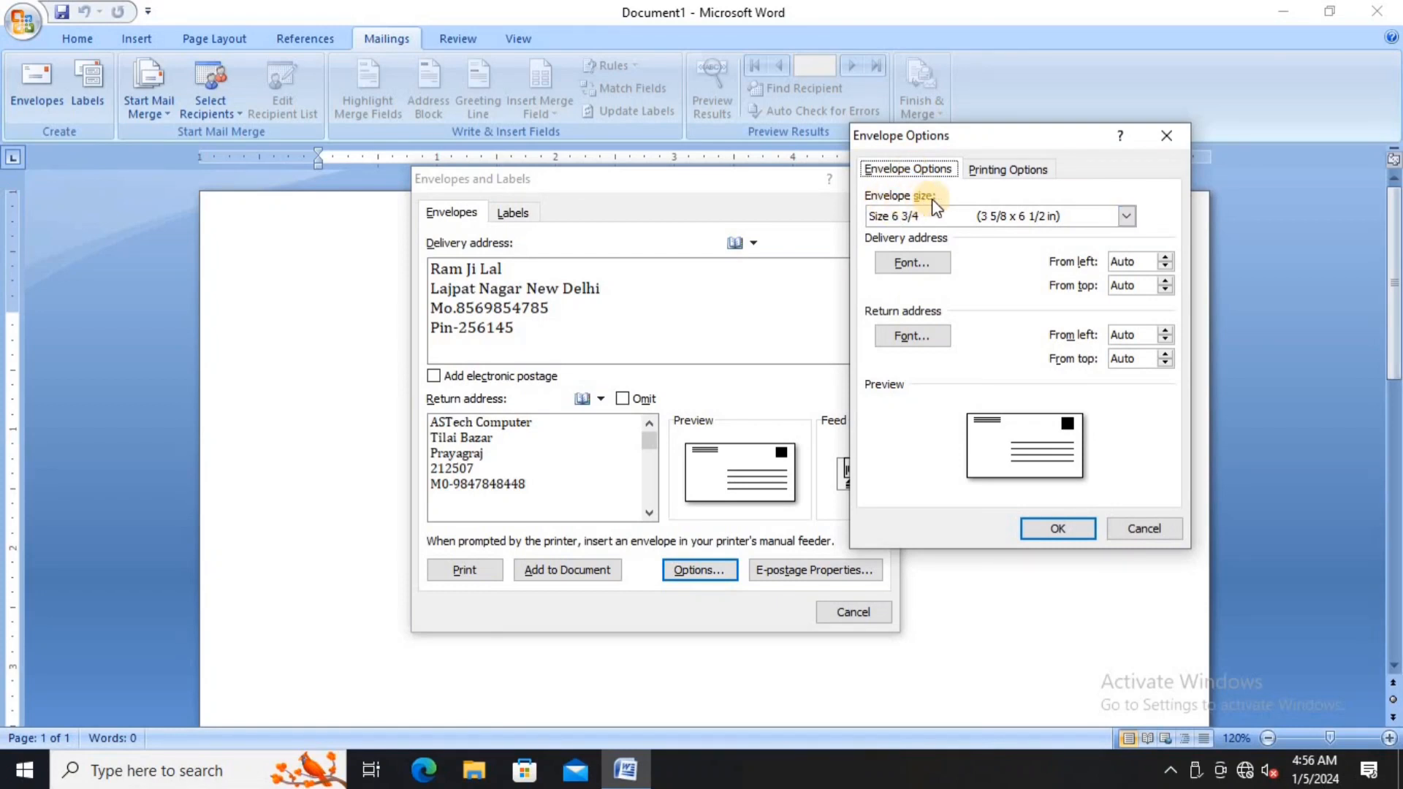
{"action": "left_click", "coordinate": [965, 212]}
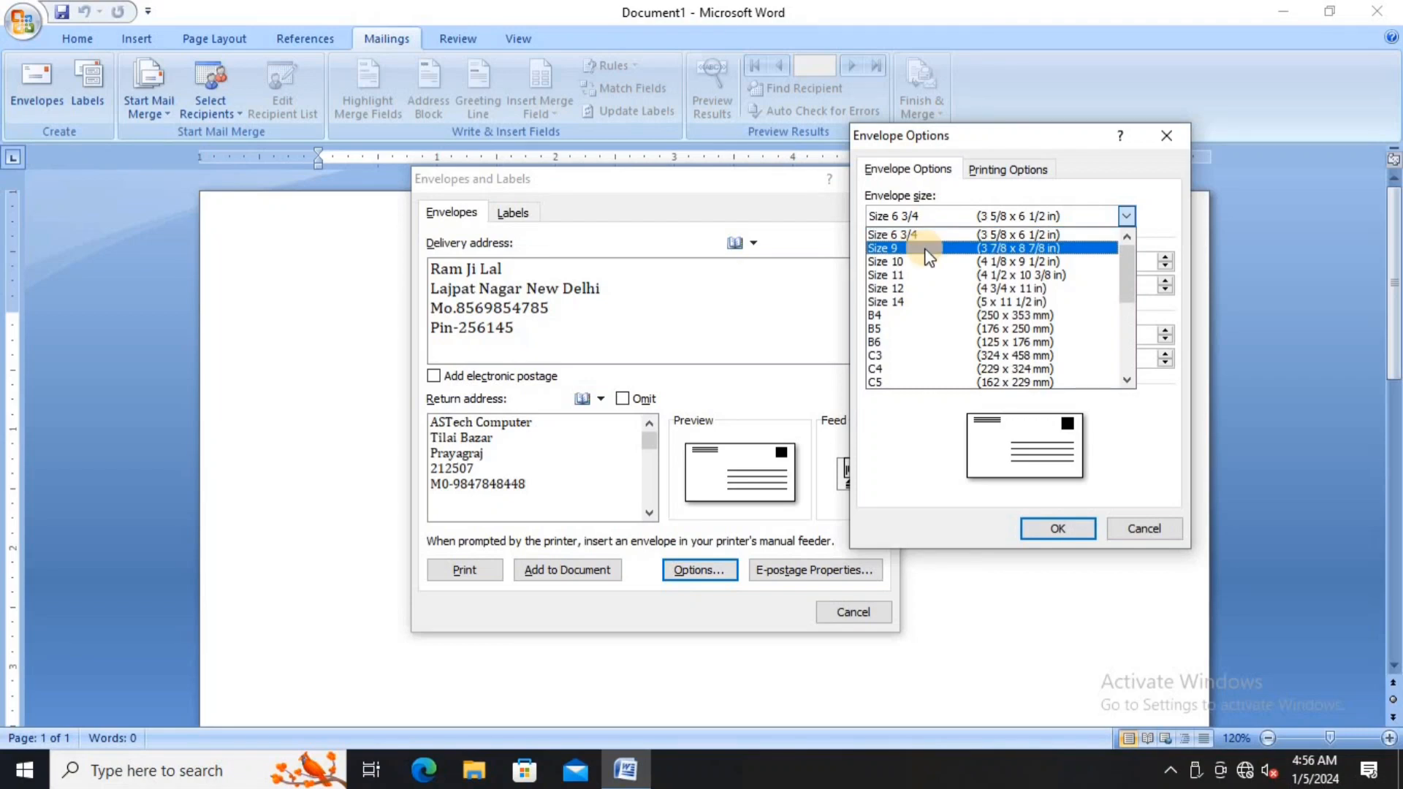
{"action": "left_click", "coordinate": [953, 218]}
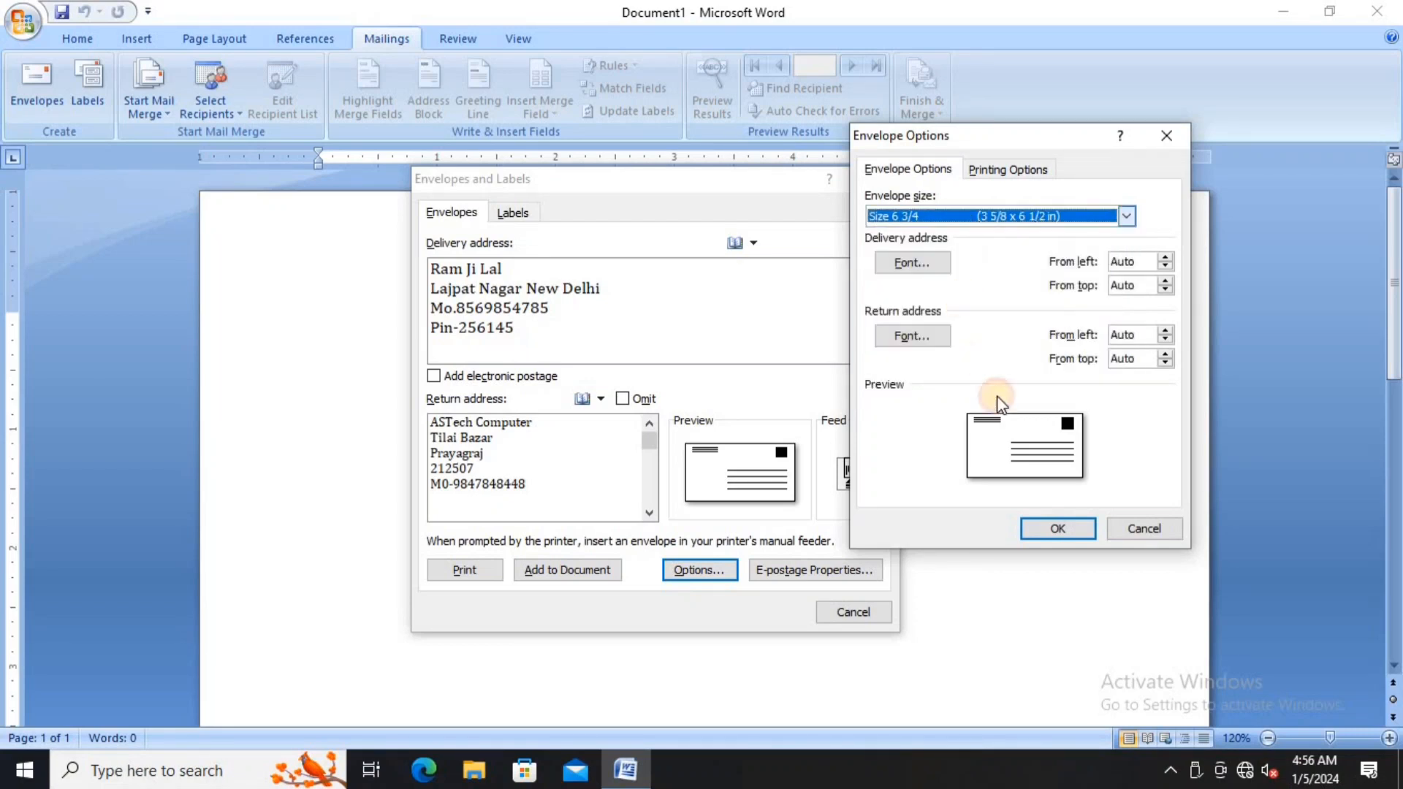
{"action": "left_click", "coordinate": [1010, 217]}
{"action": "left_click", "coordinate": [983, 252]}
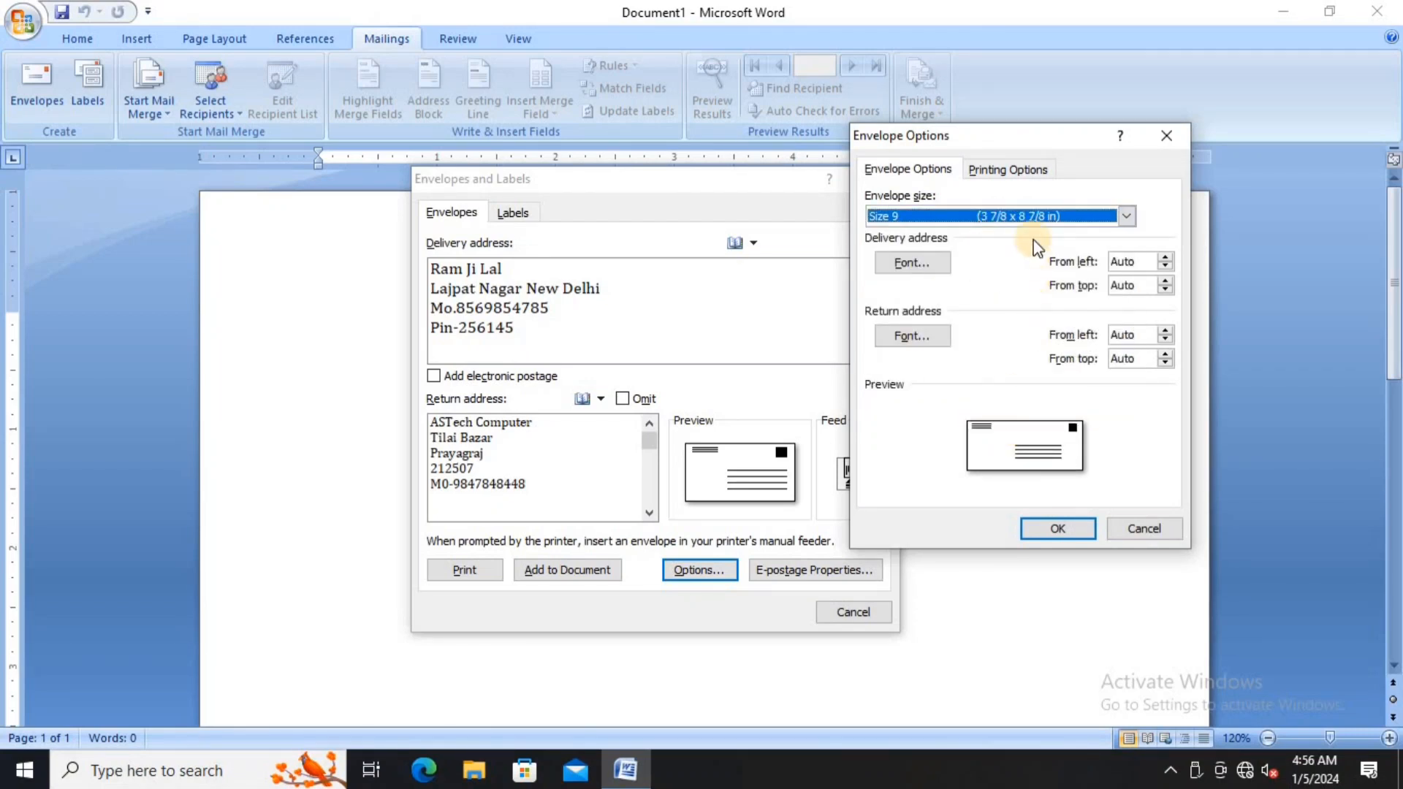
{"action": "left_click", "coordinate": [1015, 216]}
{"action": "left_click", "coordinate": [1013, 266]}
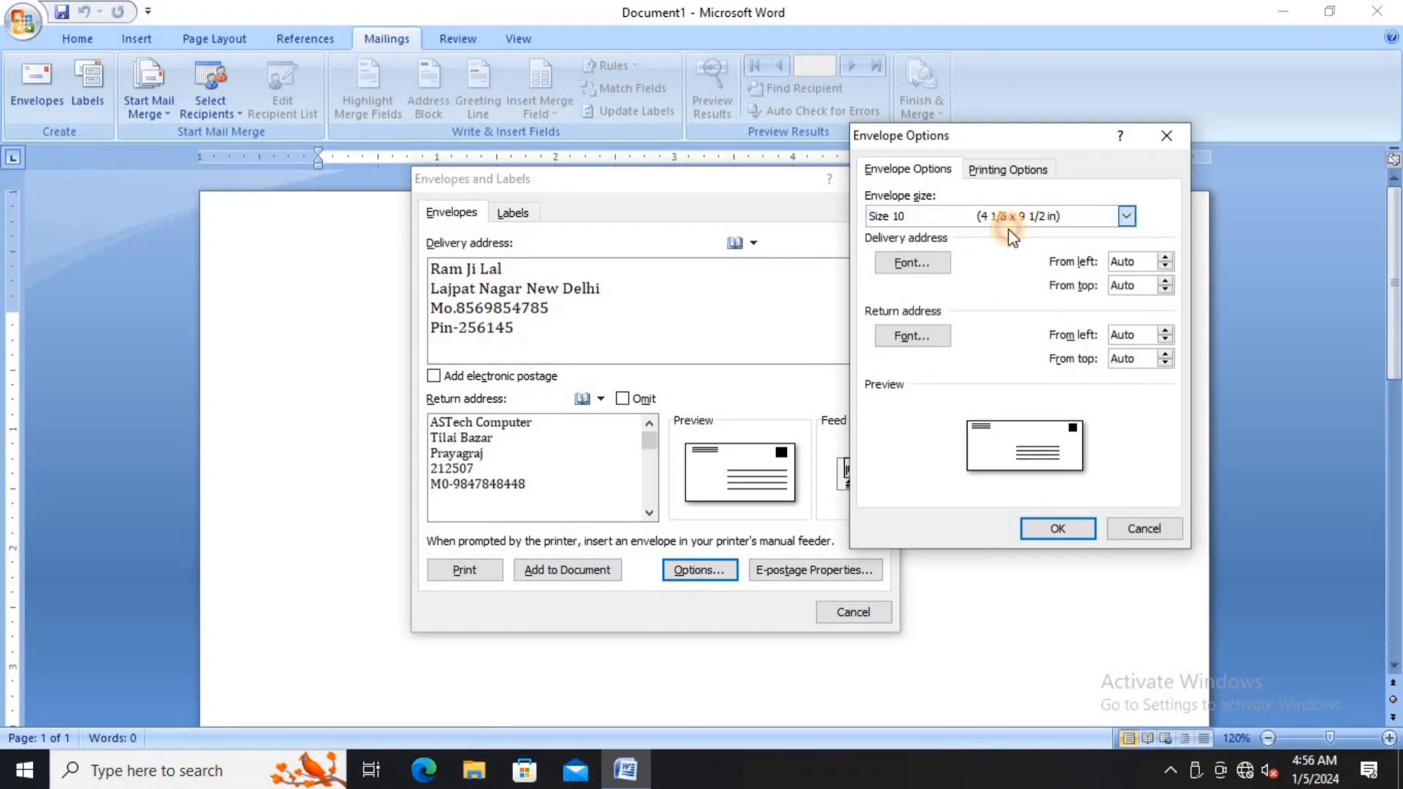
{"action": "left_click", "coordinate": [1010, 217]}
{"action": "left_click", "coordinate": [994, 271]}
- Try the B4 and B5 envelope sizes, then set the size back to Size 6 3/4
{"action": "left_click", "coordinate": [1007, 216]}
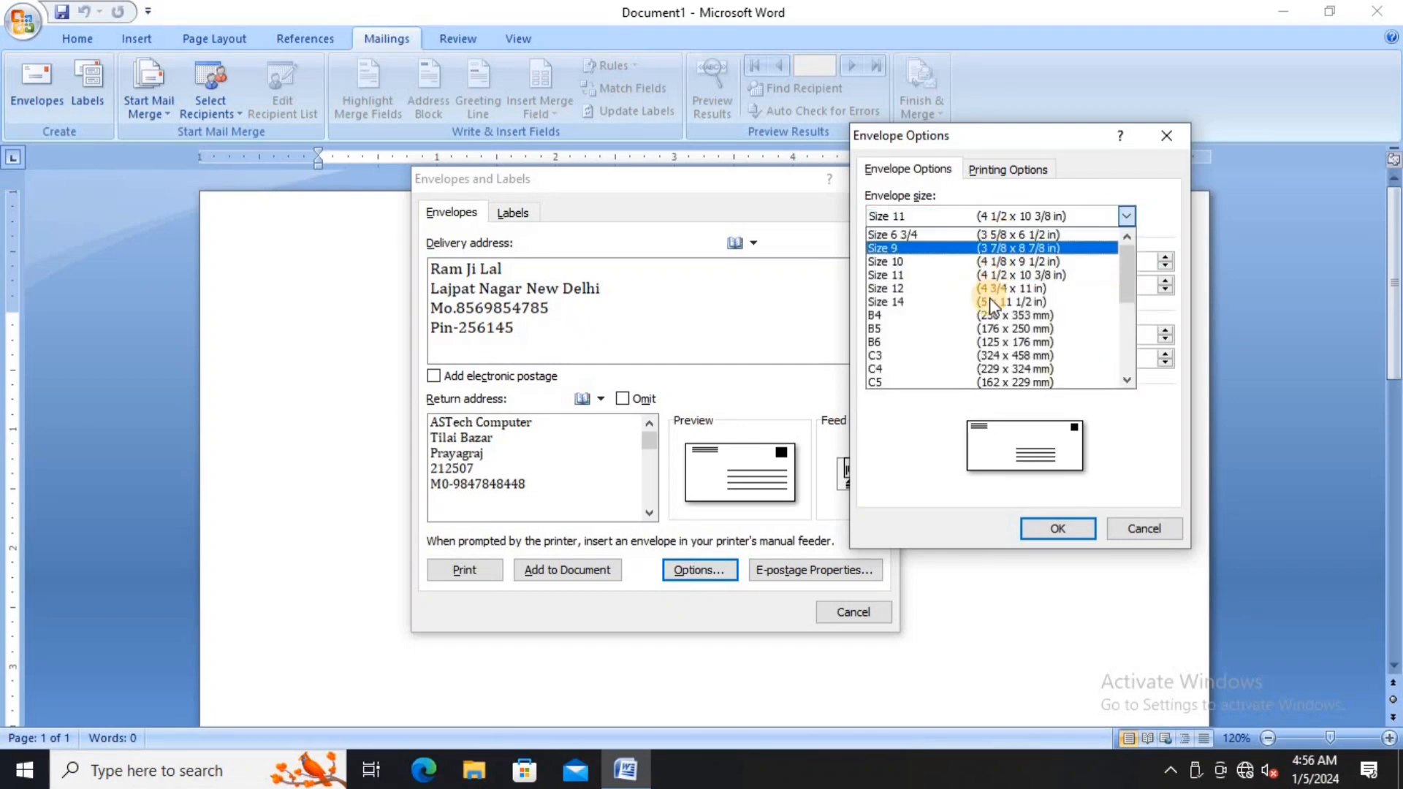
{"action": "left_click", "coordinate": [990, 312]}
{"action": "left_click", "coordinate": [994, 217]}
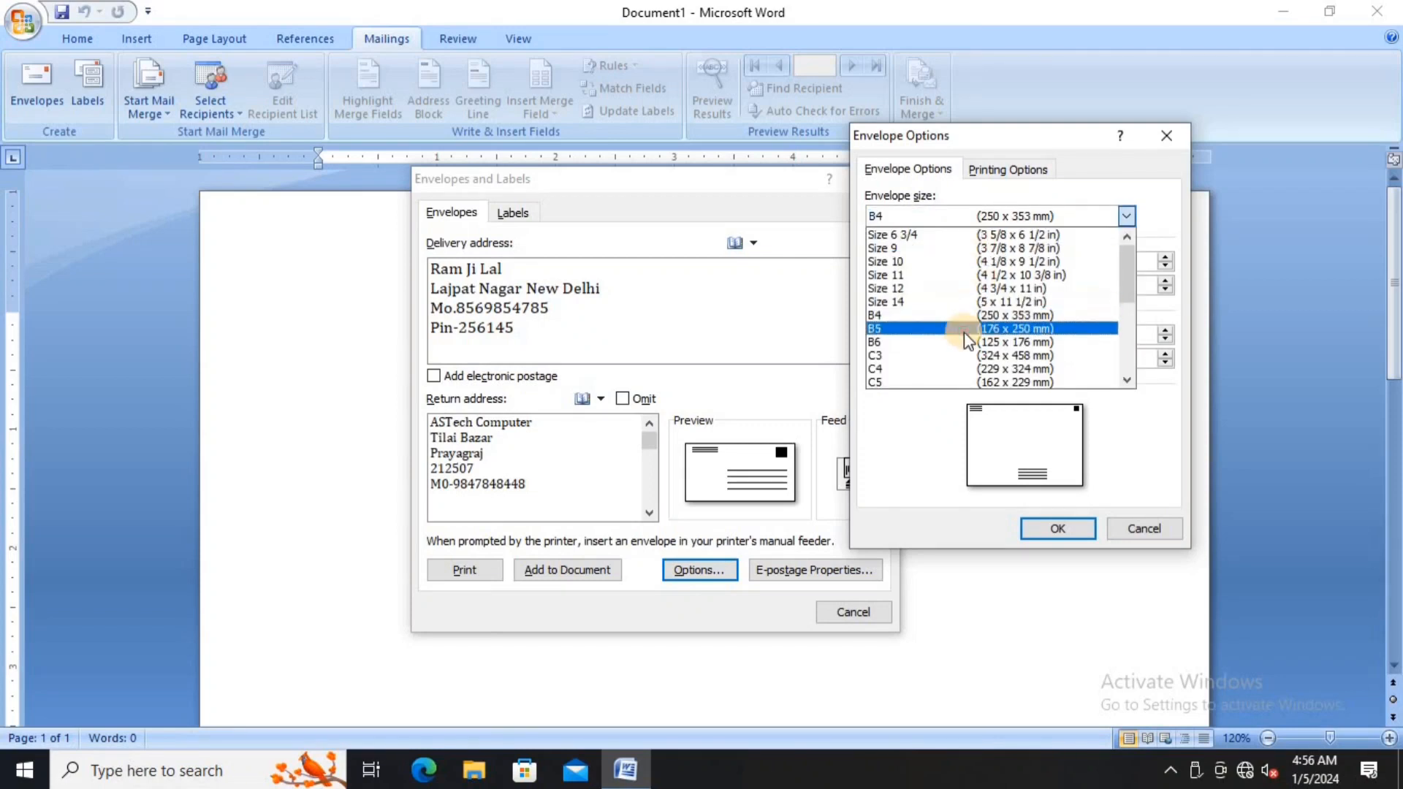
{"action": "left_click", "coordinate": [963, 329]}
{"action": "left_click", "coordinate": [979, 216]}
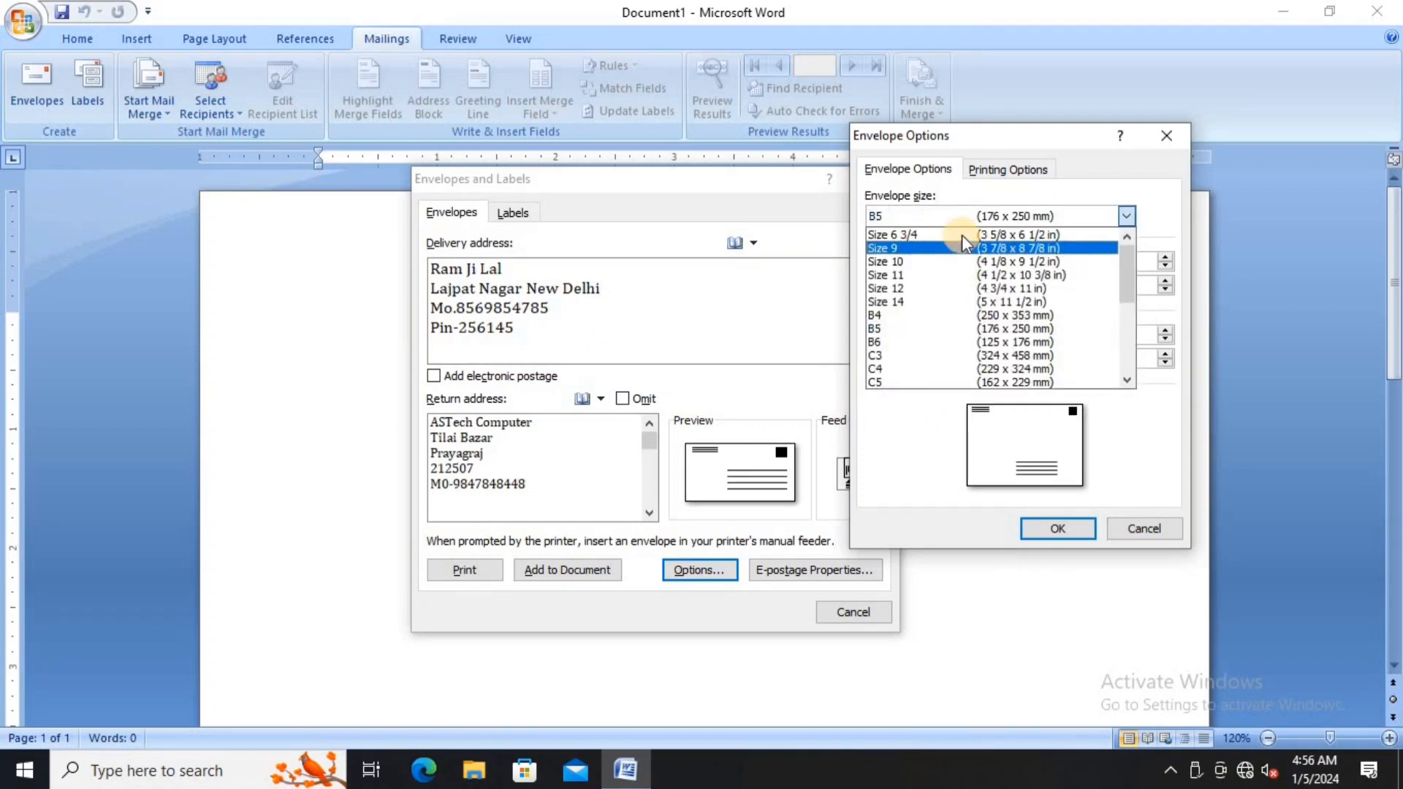
{"action": "left_click", "coordinate": [962, 235]}
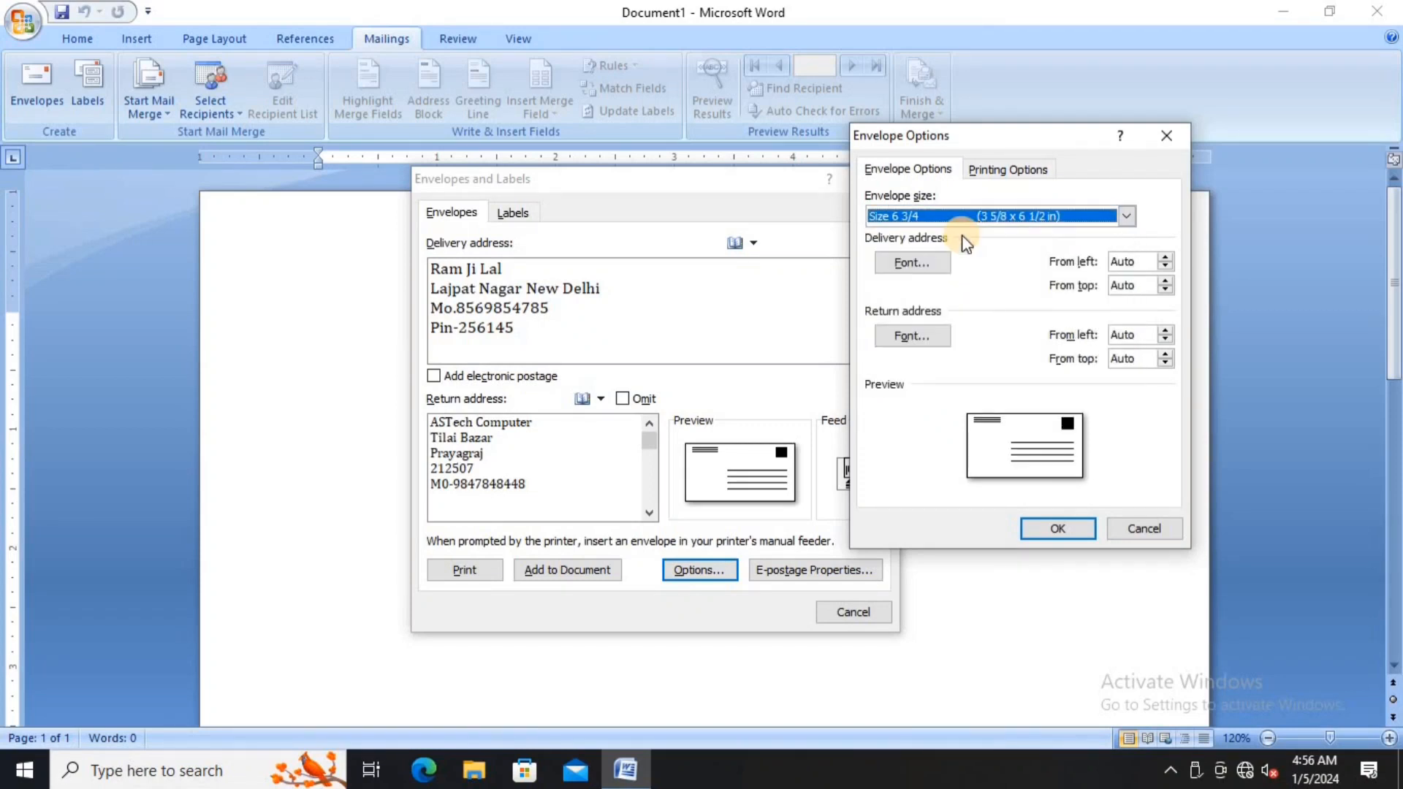
- Set the delivery address font to Eras Bold ITC with a single underline and close Envelope Options
{"action": "left_click", "coordinate": [918, 266]}
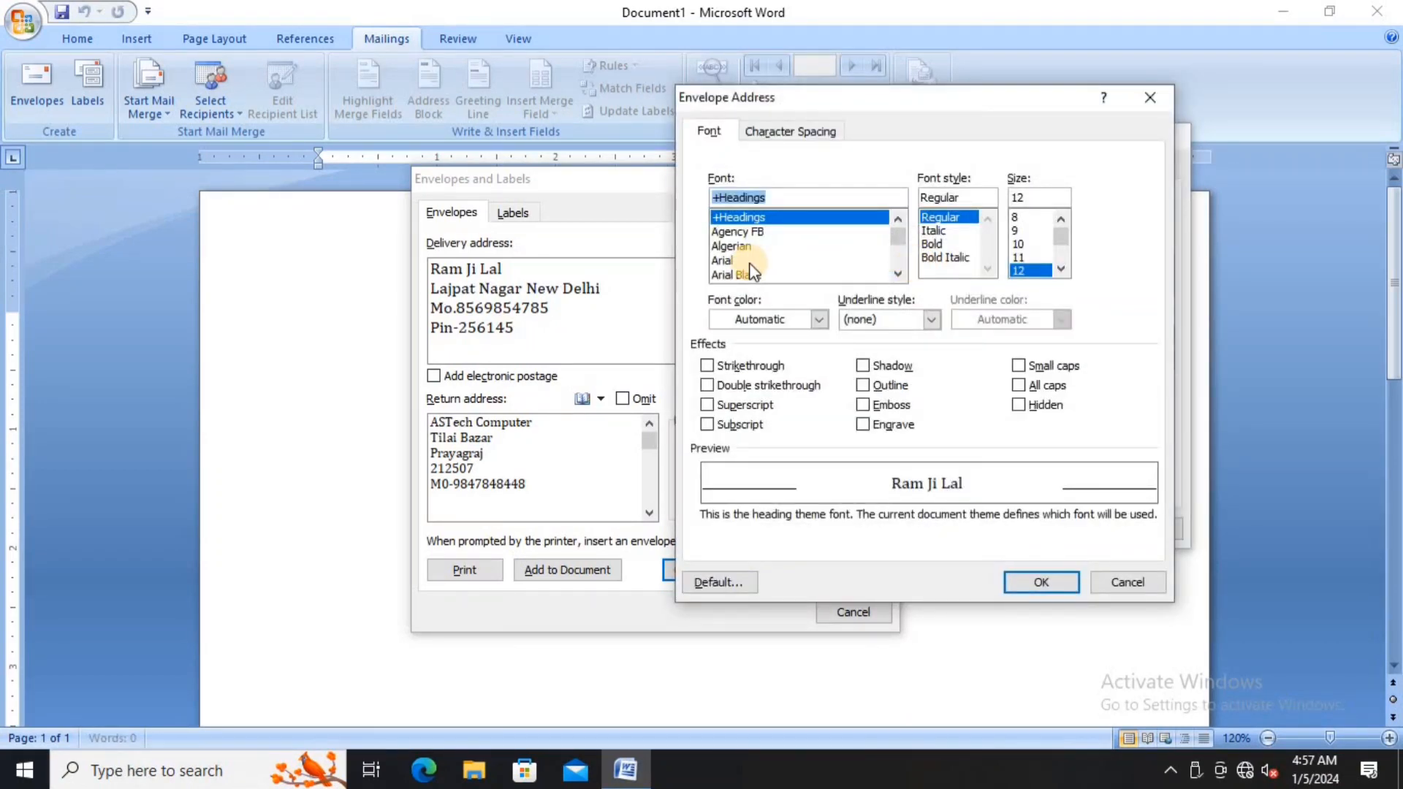
{"action": "type", "text": "er"}
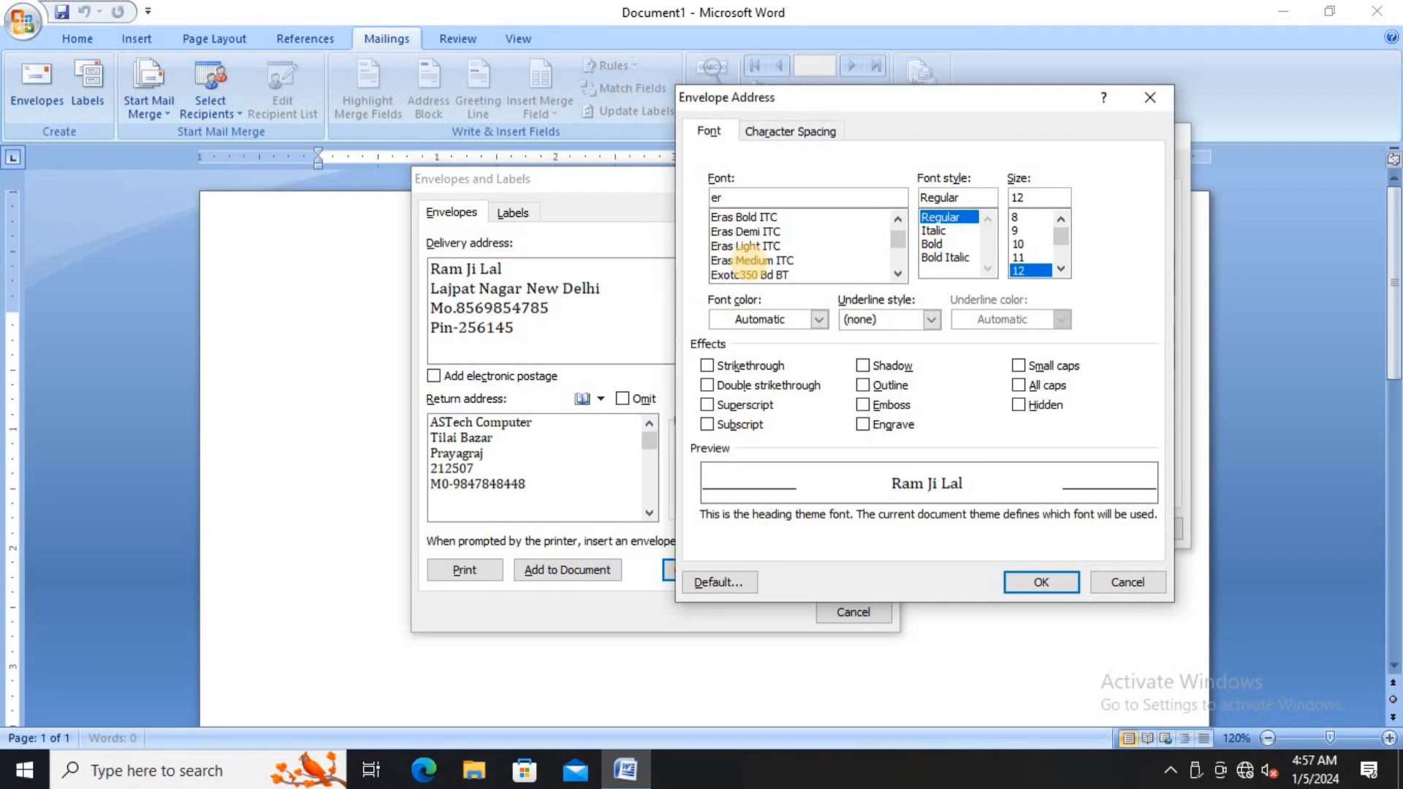
{"action": "left_click", "coordinate": [734, 218]}
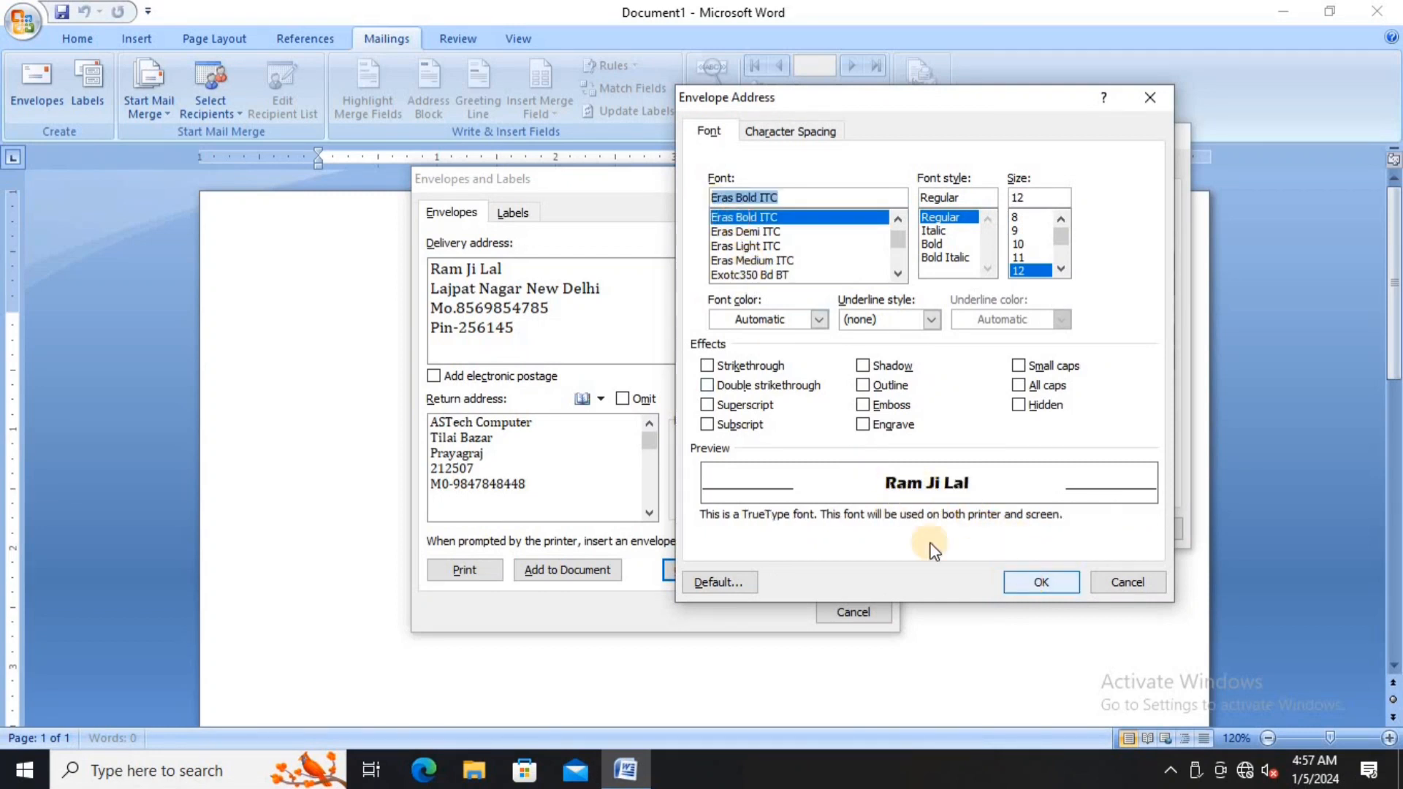
{"action": "left_click", "coordinate": [890, 319]}
{"action": "left_click", "coordinate": [882, 376]}
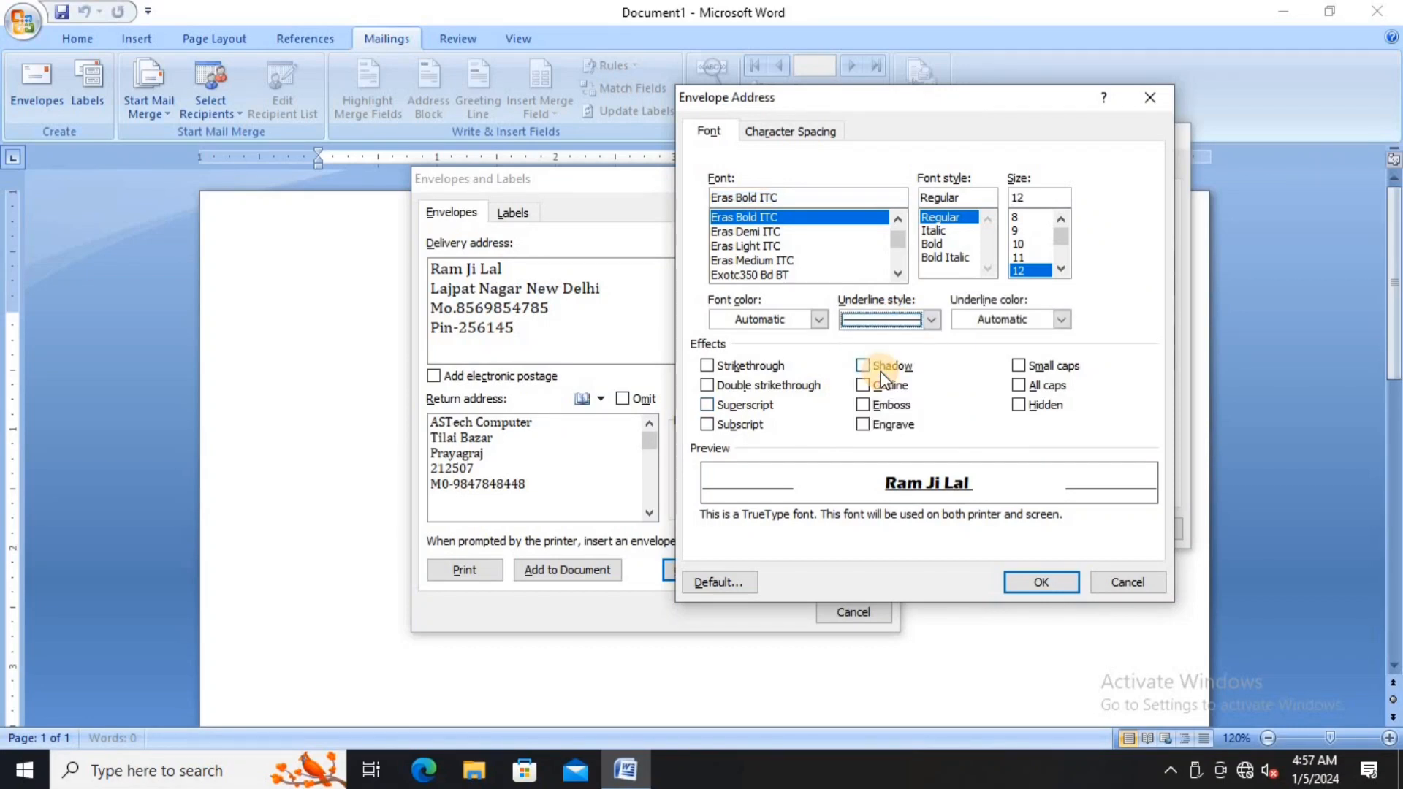
{"action": "left_click", "coordinate": [1039, 582]}
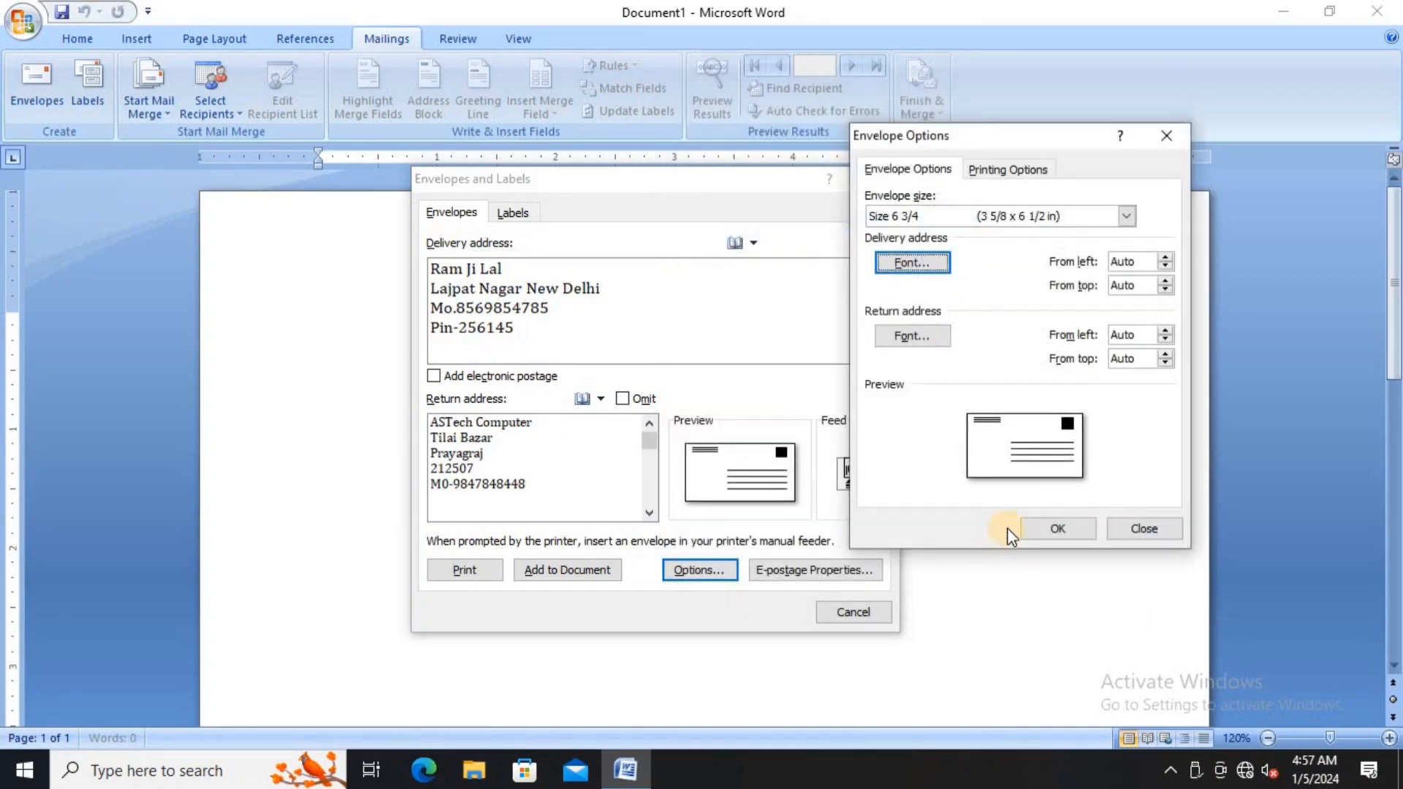
{"action": "left_click", "coordinate": [1036, 526]}
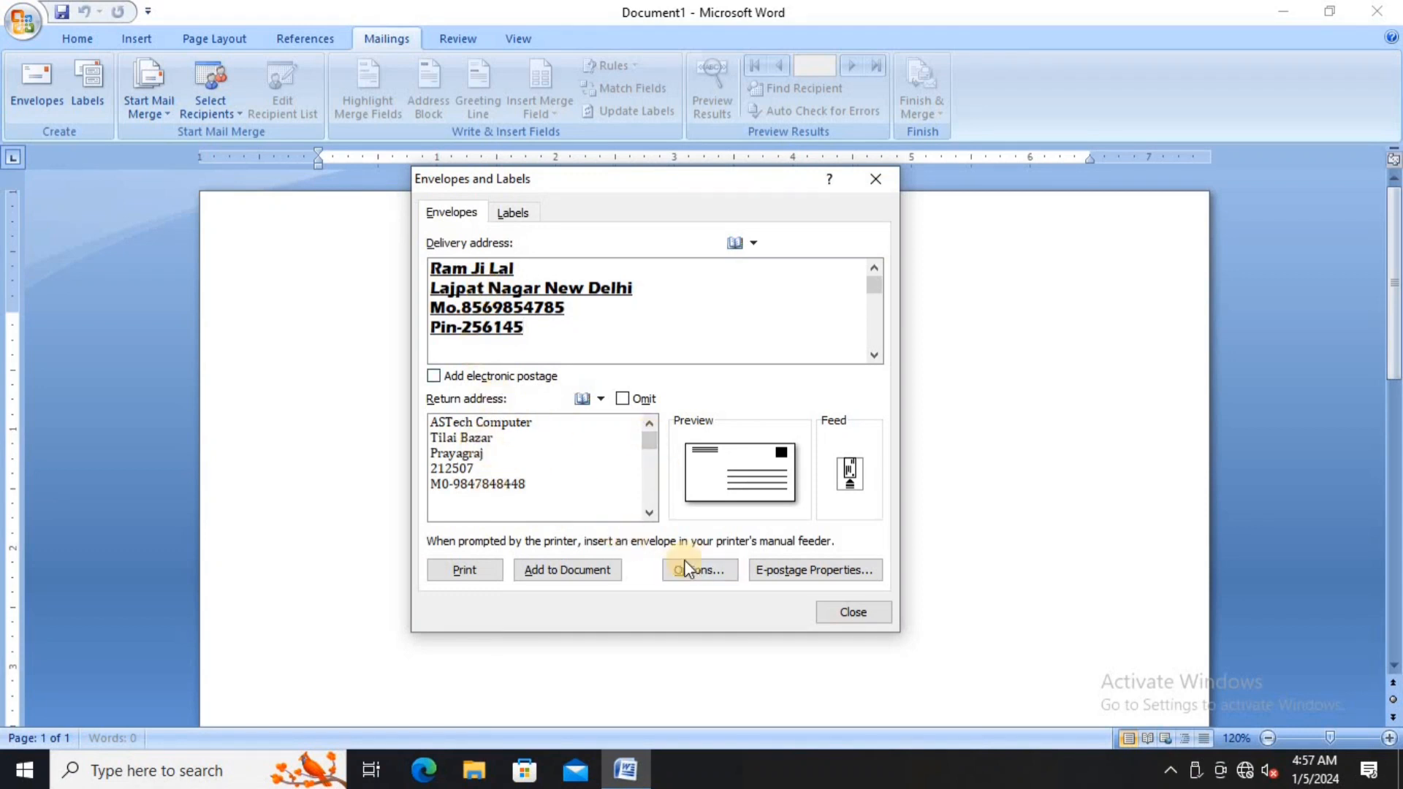
- Set the return address font to Arial Rounded MT Bold with a single-line underline
{"action": "left_click", "coordinate": [701, 570]}
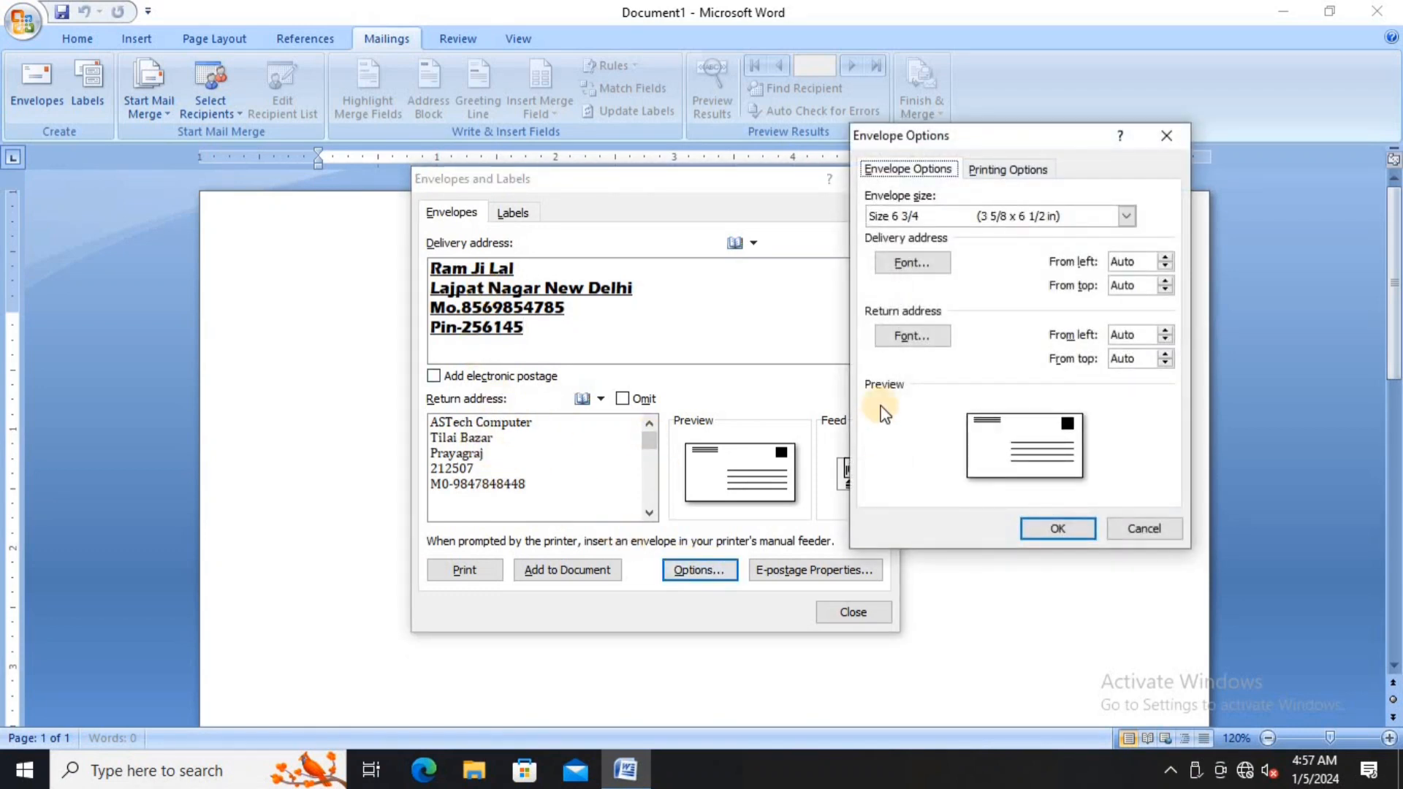
{"action": "left_click", "coordinate": [905, 334]}
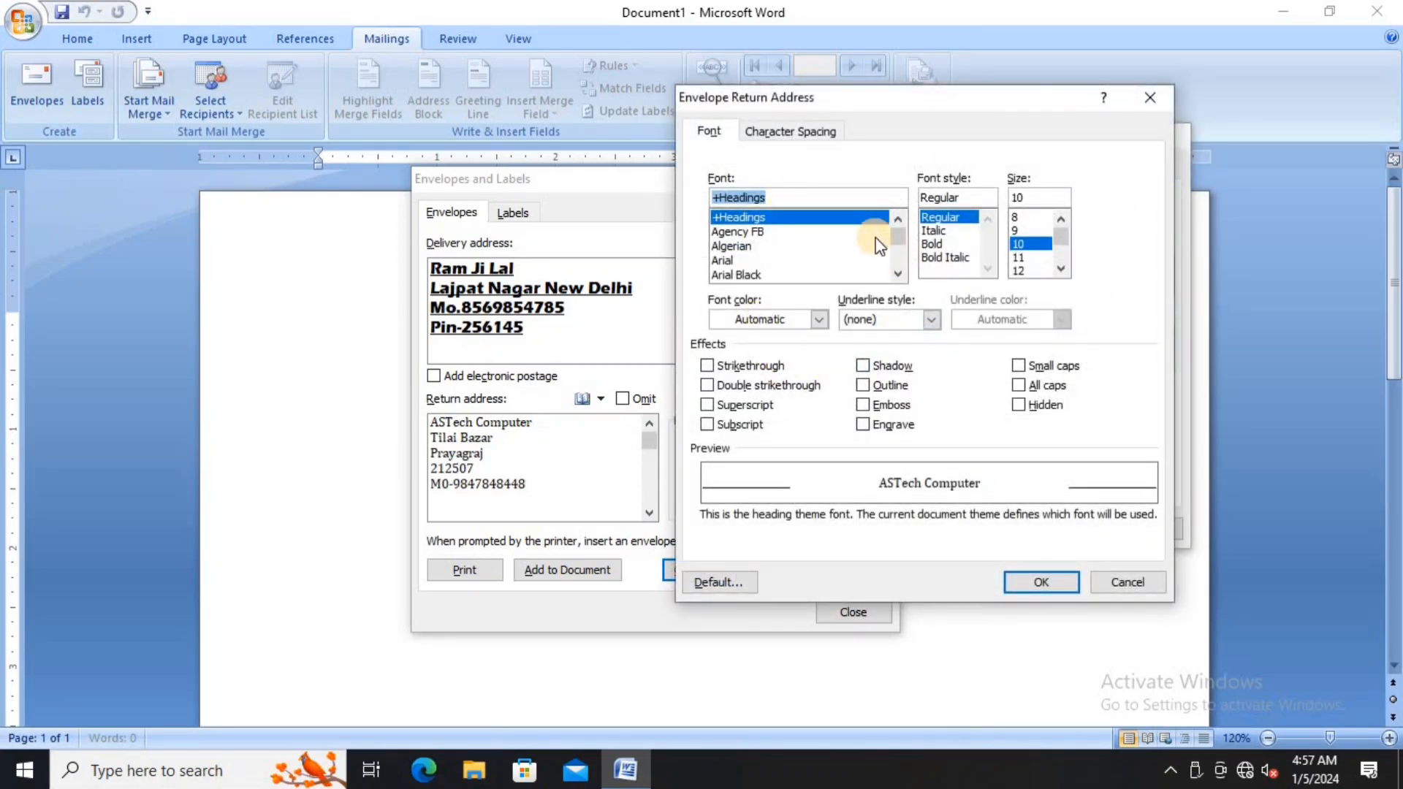
{"action": "left_click", "coordinate": [898, 273]}
{"action": "left_click", "coordinate": [898, 273]}
{"action": "left_click", "coordinate": [898, 273]}
{"action": "left_click", "coordinate": [898, 274]}
{"action": "left_click", "coordinate": [899, 273]}
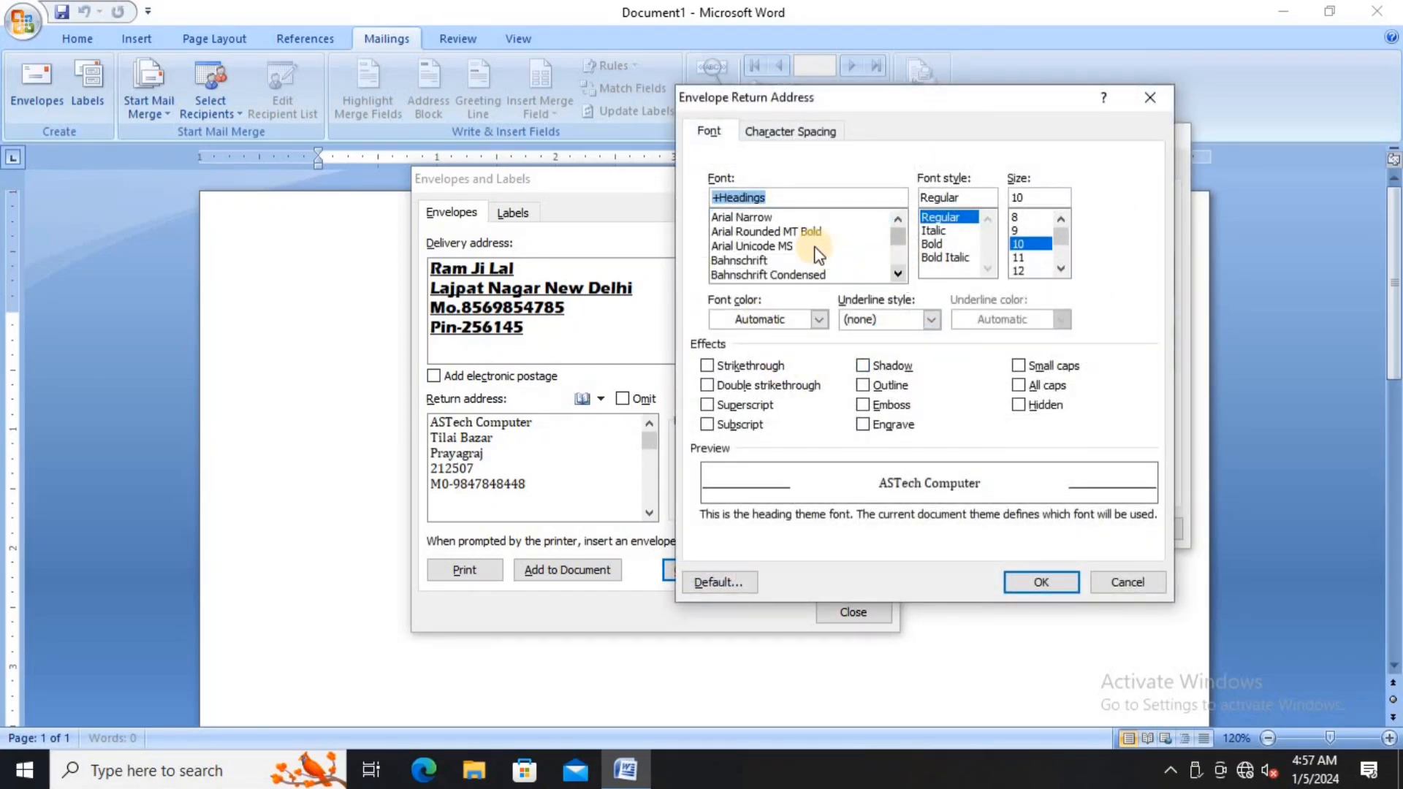
{"action": "left_click", "coordinate": [791, 228]}
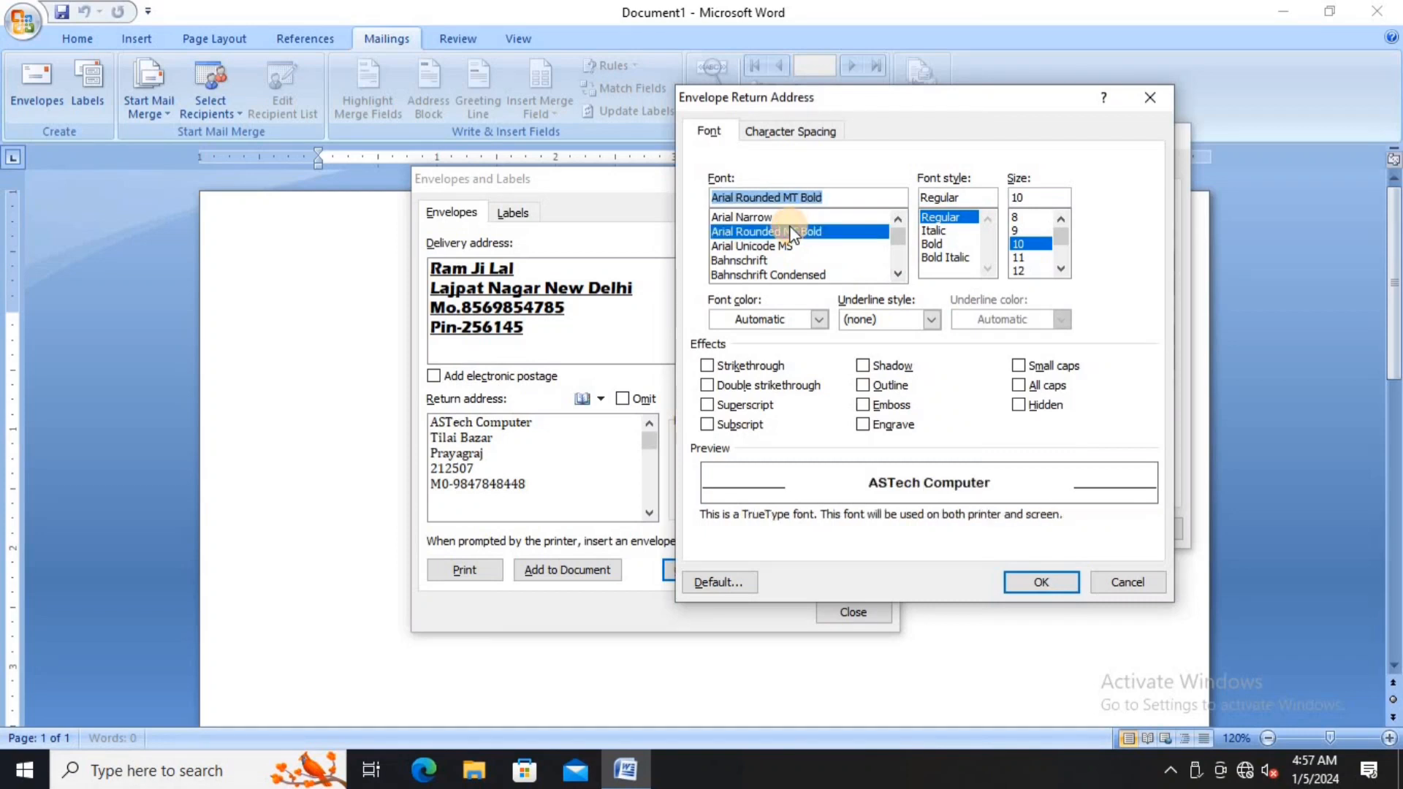
{"action": "left_click", "coordinate": [877, 320]}
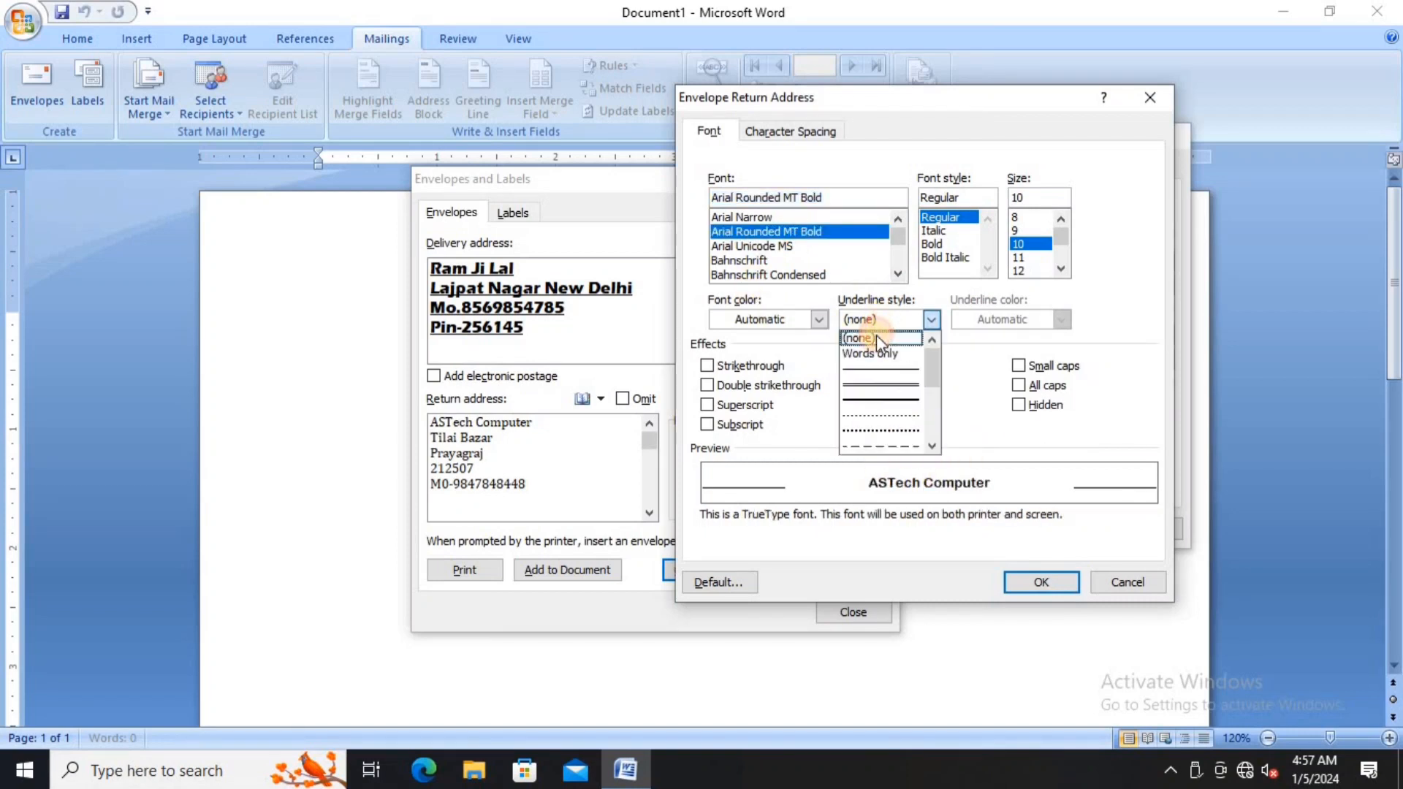
{"action": "left_click", "coordinate": [874, 366]}
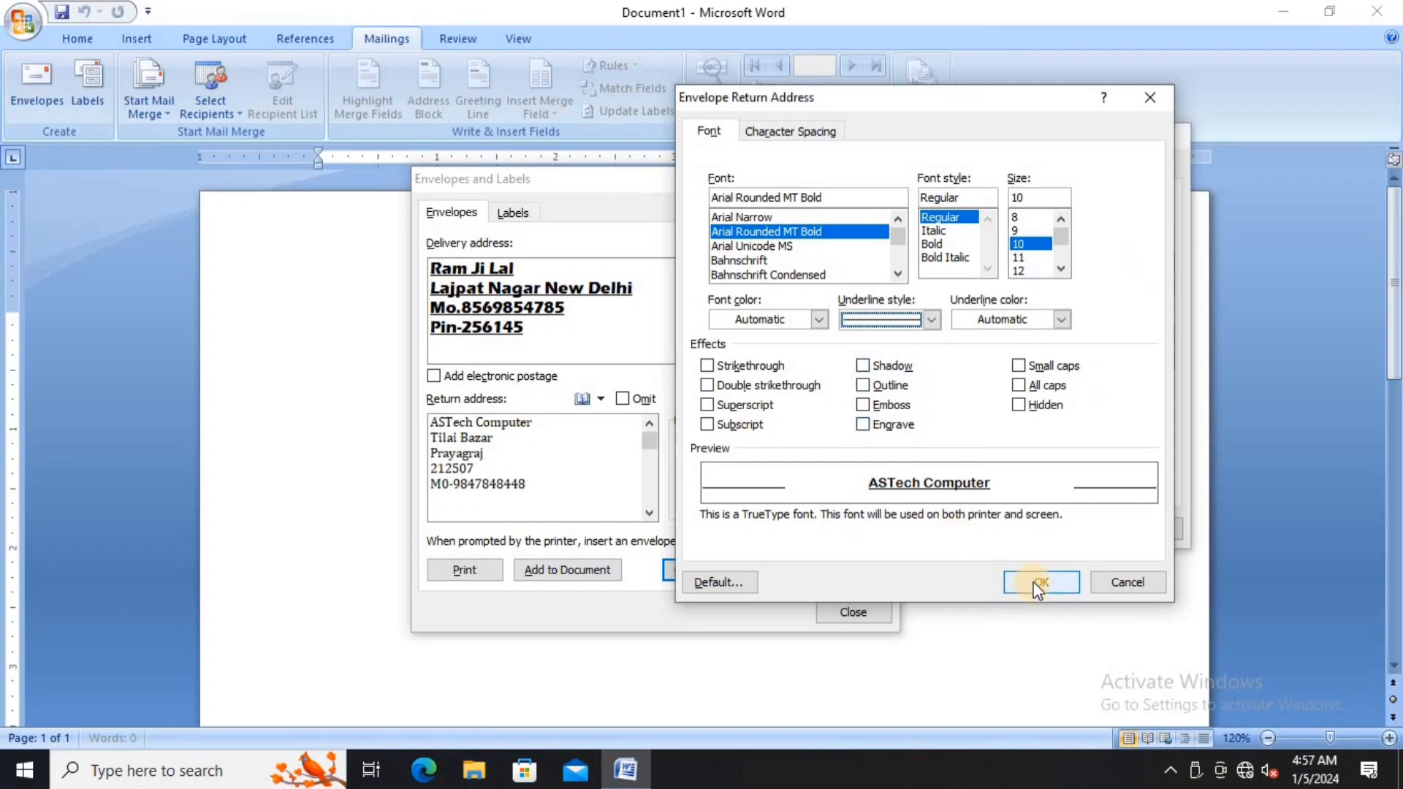
{"action": "left_click", "coordinate": [1035, 585]}
{"action": "left_click", "coordinate": [1040, 528]}
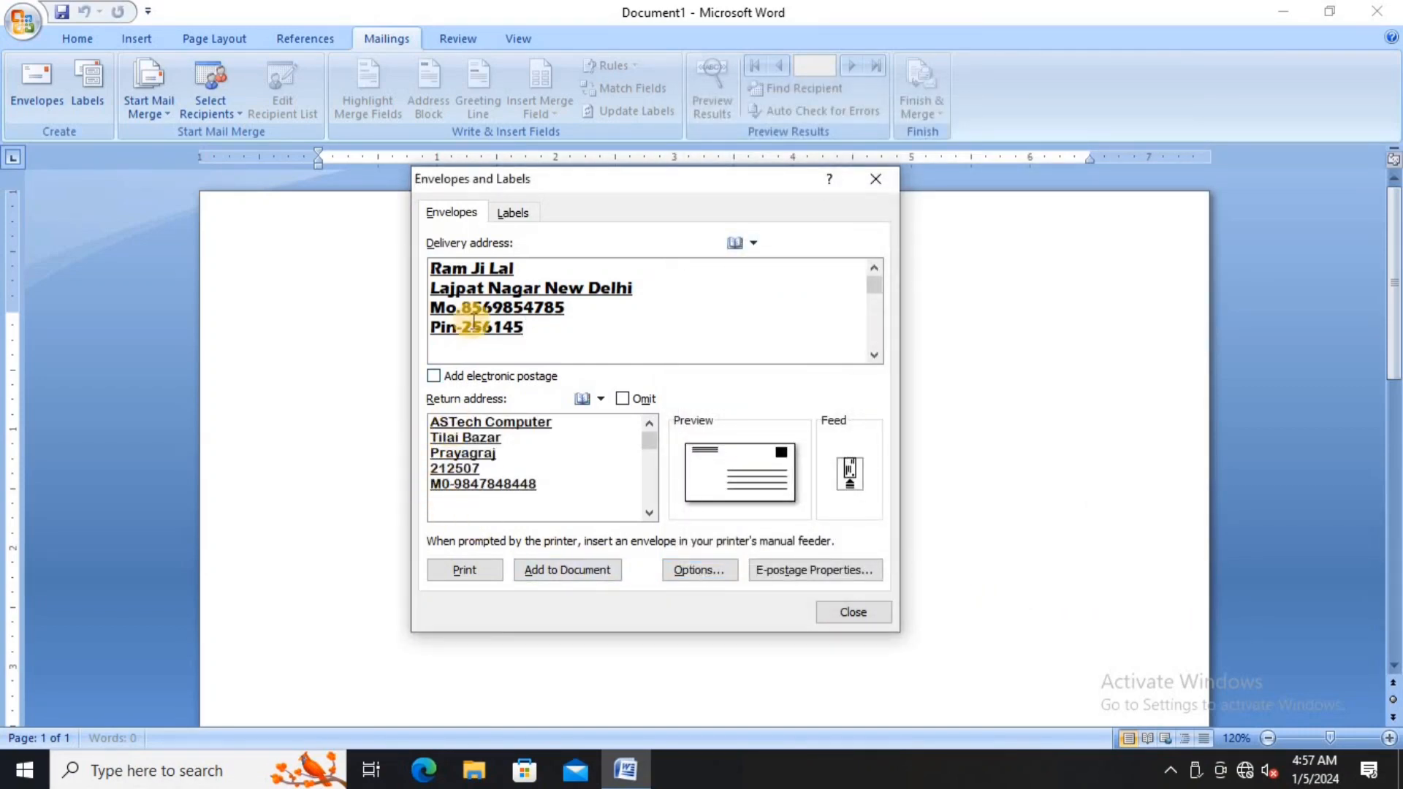
- Recheck the envelope options and add the envelope to the document
{"action": "left_click", "coordinate": [700, 571]}
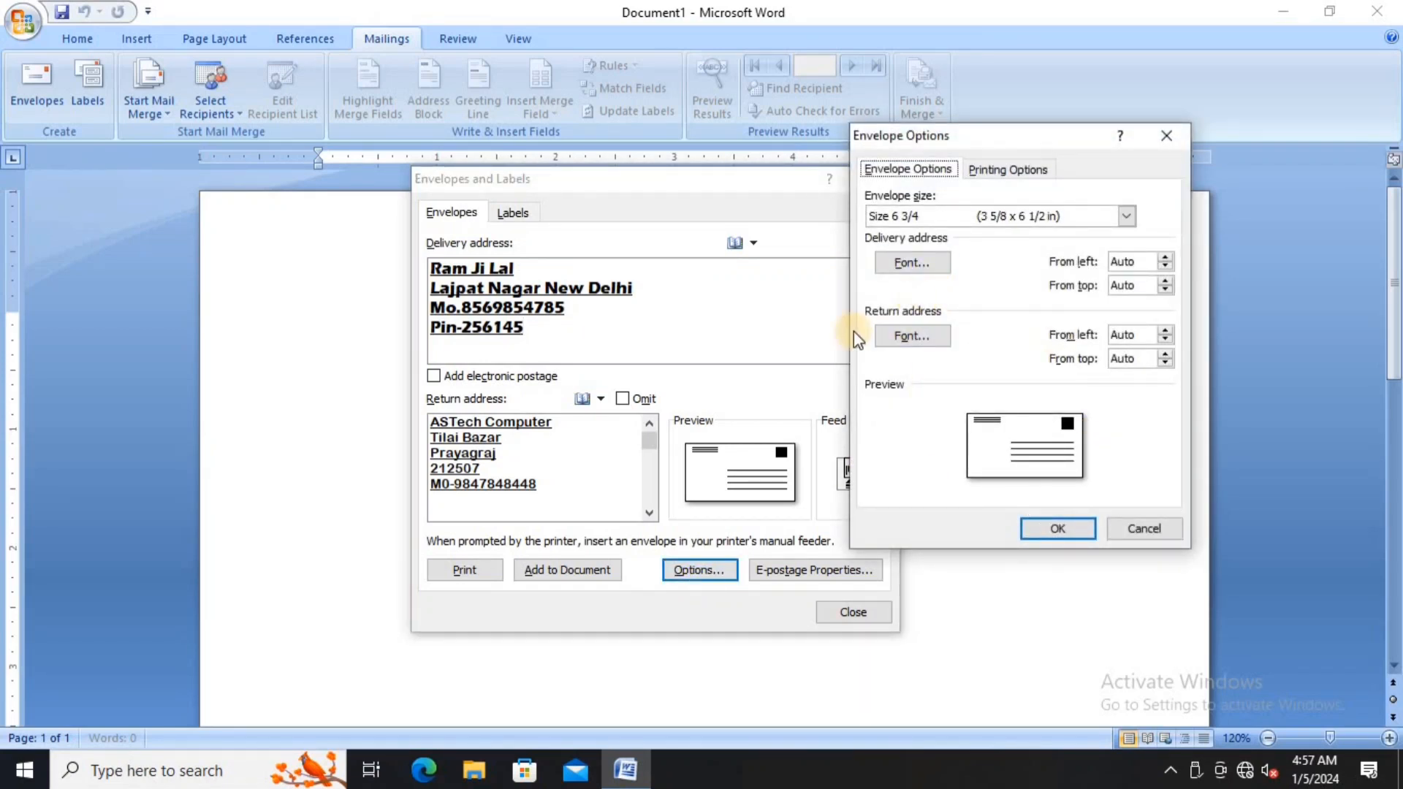
{"action": "left_click", "coordinate": [1055, 528]}
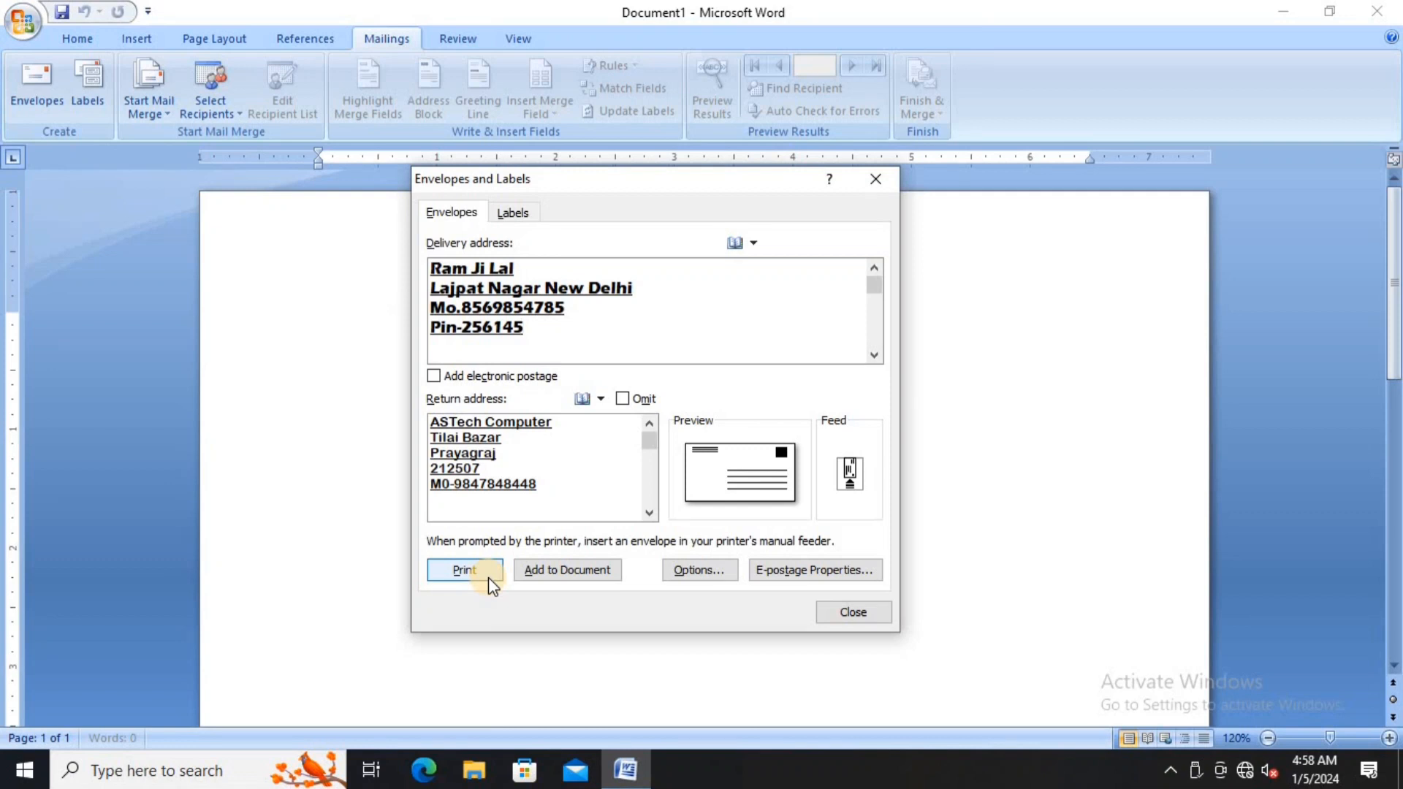
{"action": "left_click", "coordinate": [550, 574]}
- Keep the return address as default, then enlarge the font of both address blocks with Ctrl+Shift+>
{"action": "left_click", "coordinate": [643, 435]}
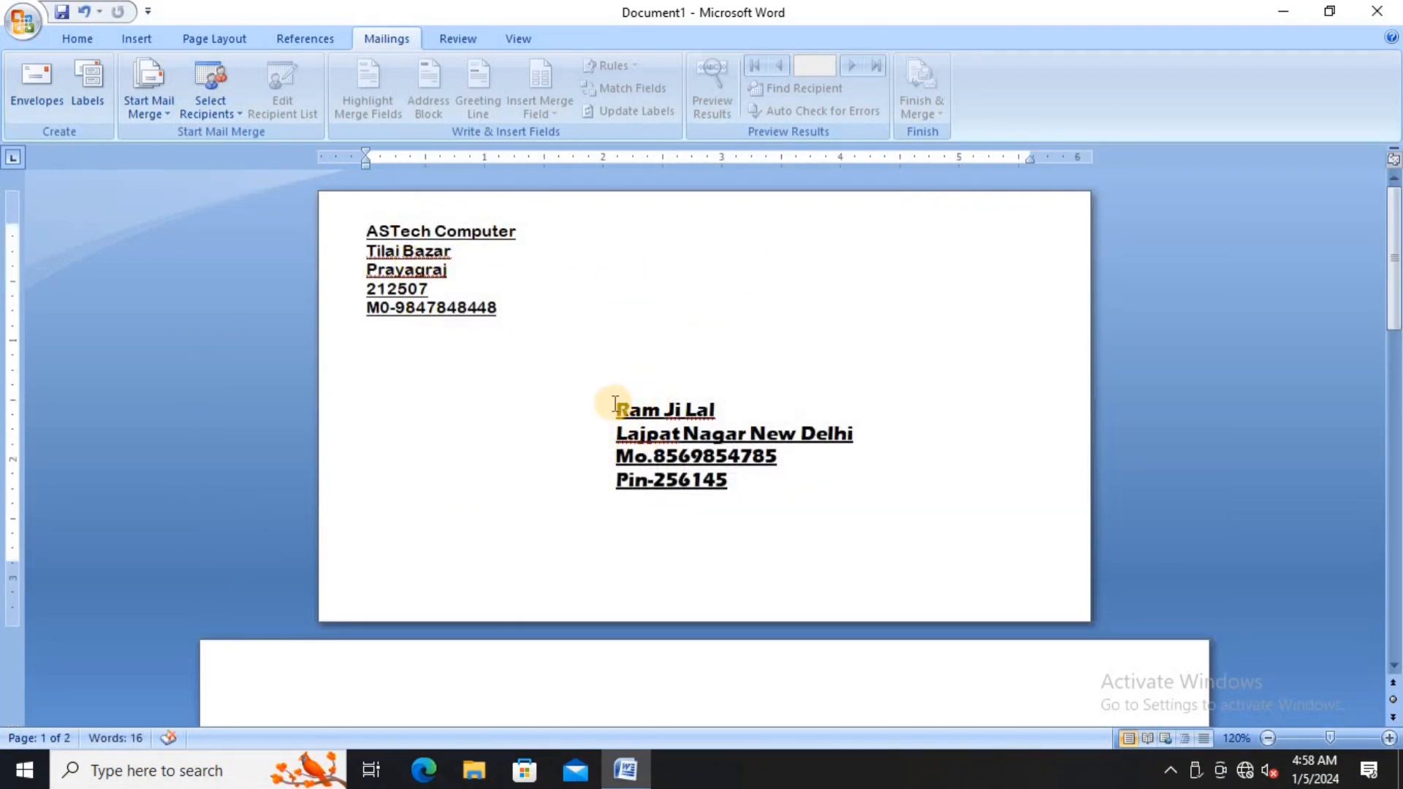
{"action": "left_click_drag", "start_coordinate": [612, 403], "coordinate": [761, 476]}
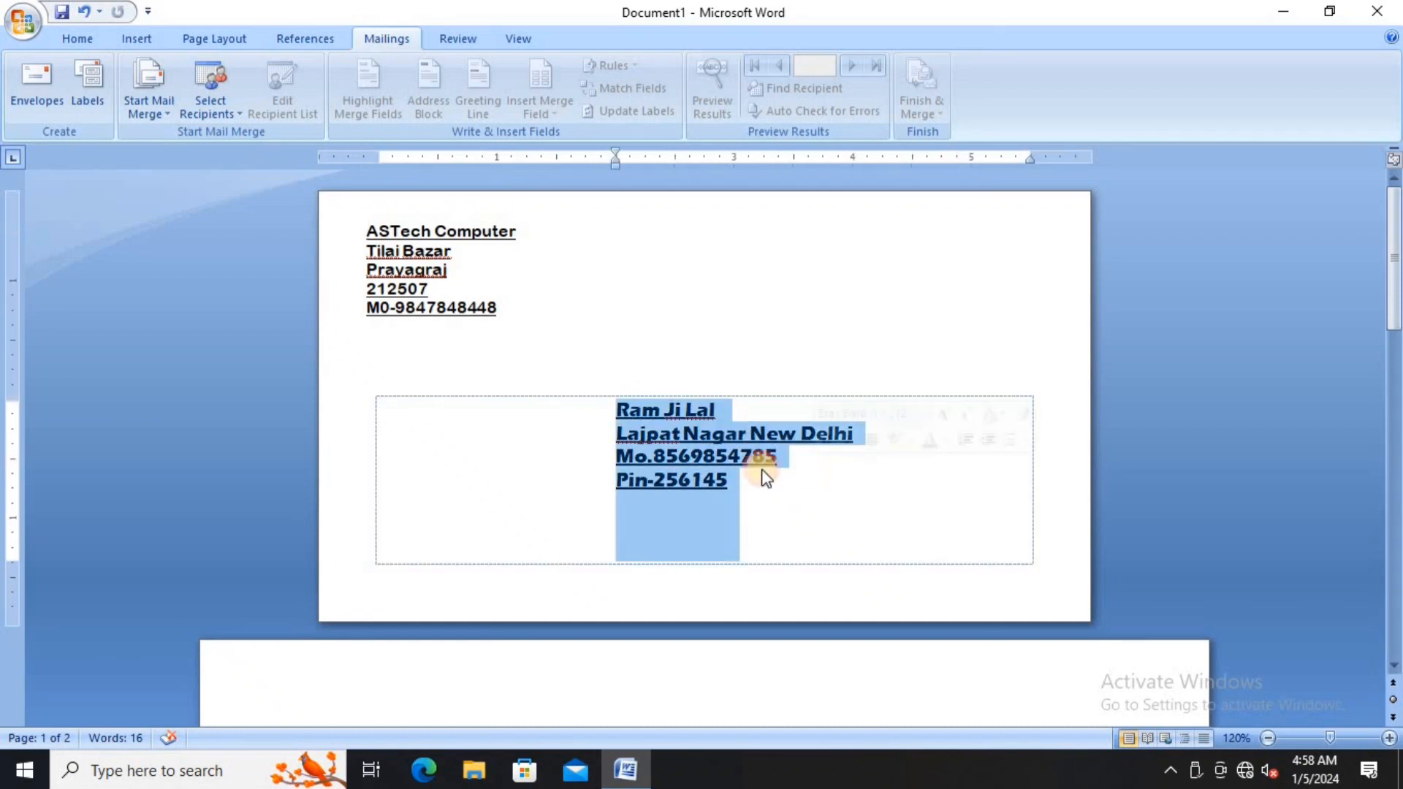
{"action": "key", "text": "ctrl+shift+period"}
{"action": "key", "text": "ctrl+shift+period"}
{"action": "key", "text": "ctrl+shift+period"}
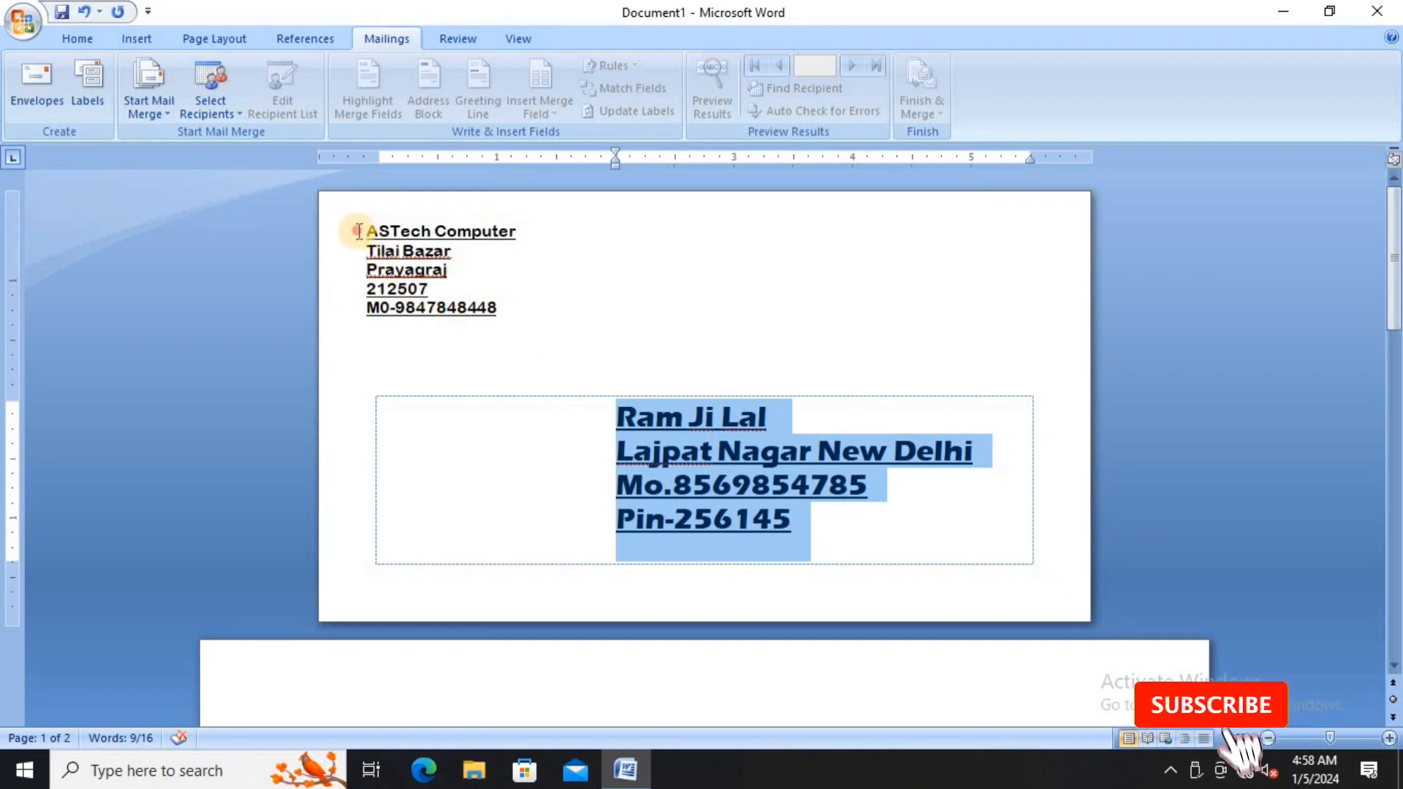
{"action": "left_click_drag", "start_coordinate": [363, 229], "coordinate": [516, 301]}
{"action": "key", "text": "ctrl+shift+period"}
{"action": "key", "text": "ctrl+shift+period"}
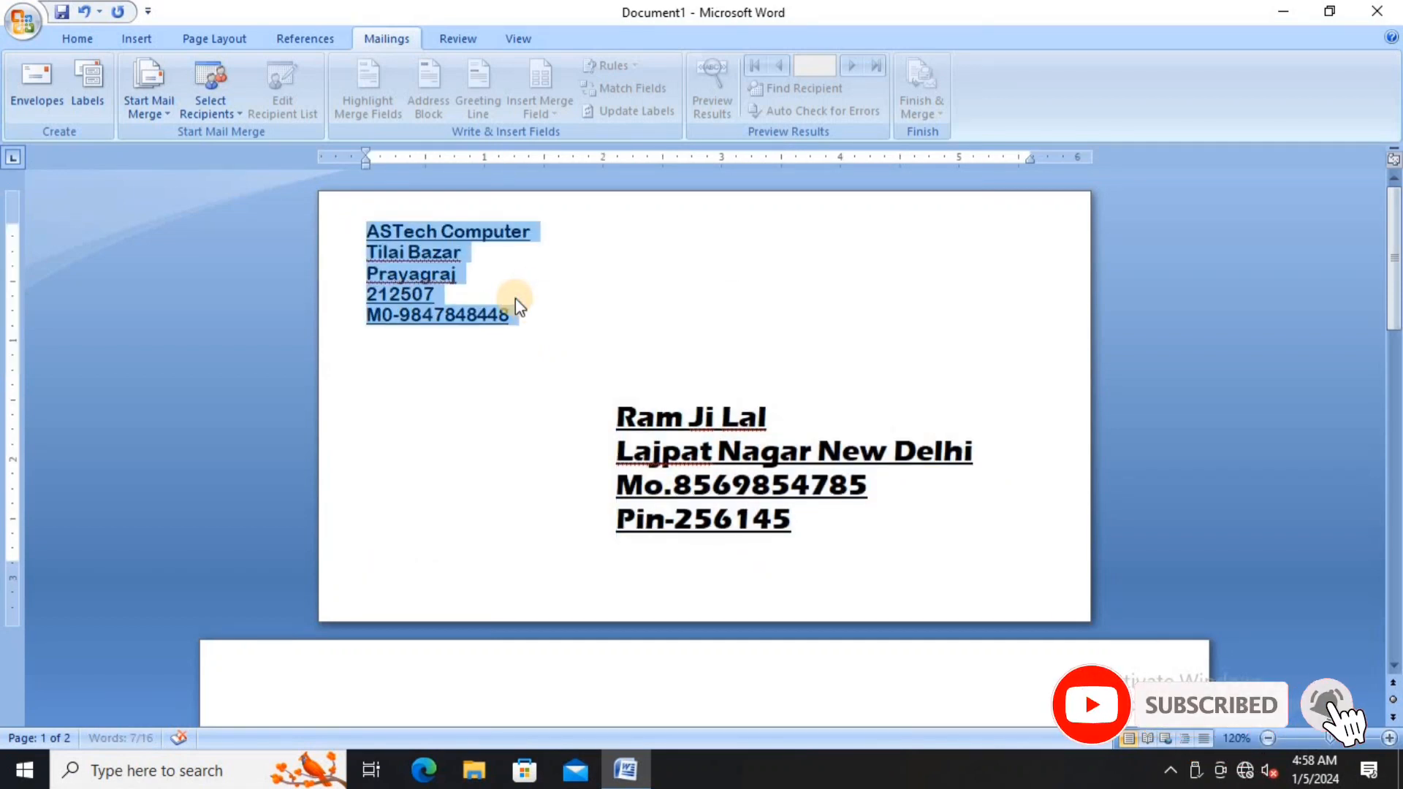
{"action": "left_click", "coordinate": [573, 358]}
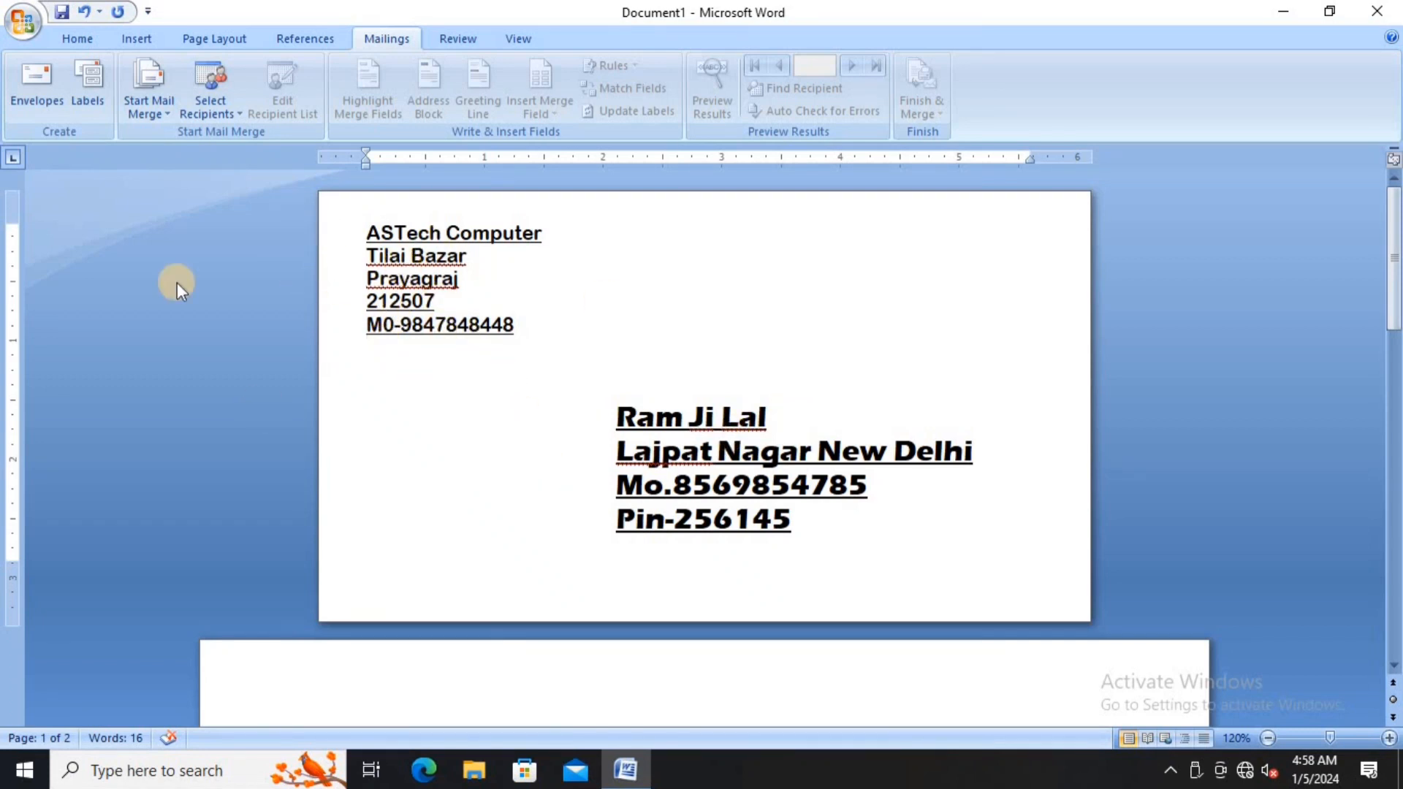
- Scroll down to blank page 2 and place the insertion point at its top
{"action": "scroll", "coordinate": [418, 398], "scroll_direction": "down", "scroll_amount": 5}
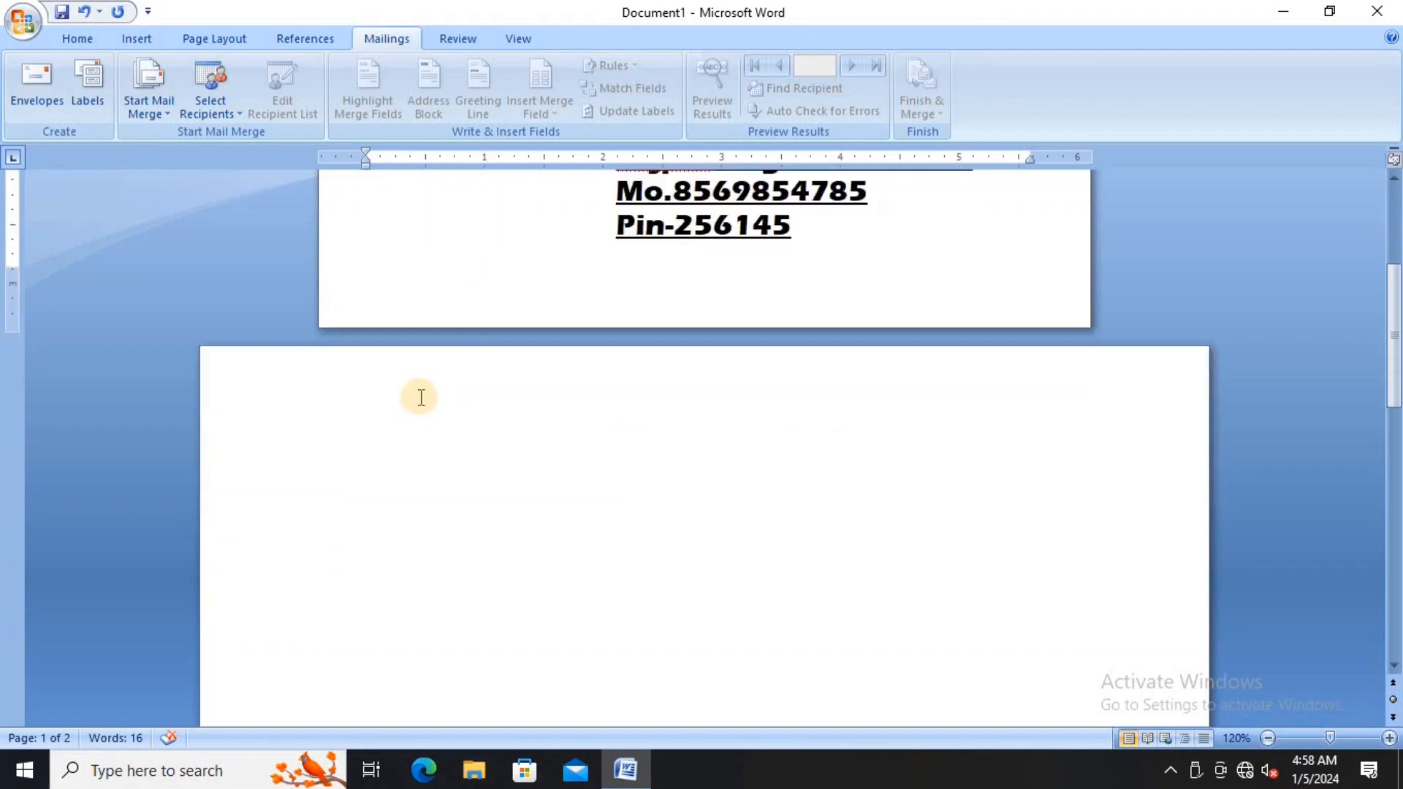
{"action": "scroll", "coordinate": [421, 397], "scroll_direction": "down", "scroll_amount": 2}
{"action": "left_click", "coordinate": [348, 331]}
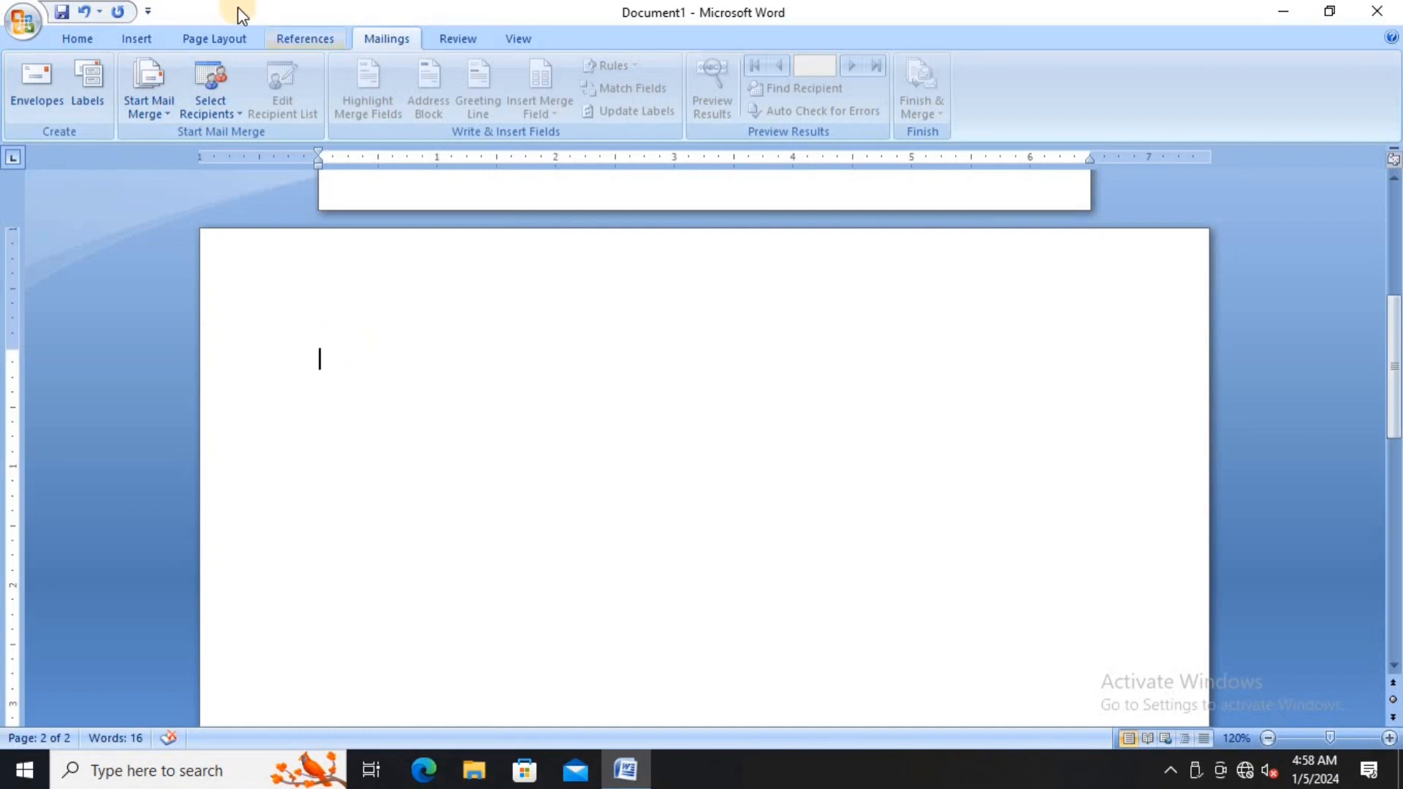
- In Labels, delete the address's Pin line and move the city onto its own line
{"action": "left_click", "coordinate": [85, 74]}
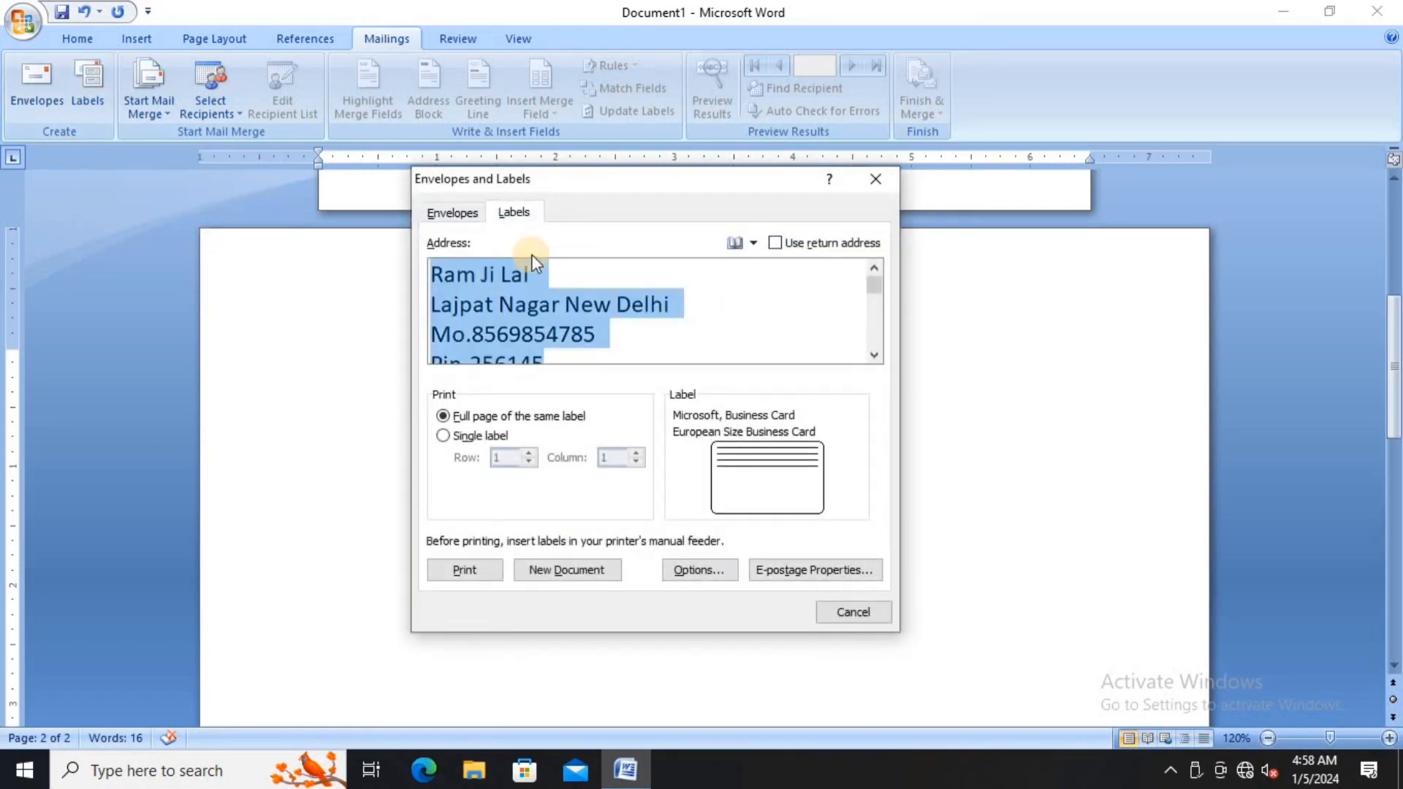
{"action": "left_click", "coordinate": [565, 357]}
{"action": "key", "text": "BackSpace"}
{"action": "key", "text": "BackSpace"}
{"action": "key", "text": "BackSpace"}
{"action": "key", "text": "BackSpace"}
{"action": "key", "text": "BackSpace"}
{"action": "key", "text": "BackSpace"}
{"action": "key", "text": "BackSpace"}
{"action": "key", "text": "BackSpace"}
{"action": "key", "text": "BackSpace"}
{"action": "key", "text": "BackSpace"}
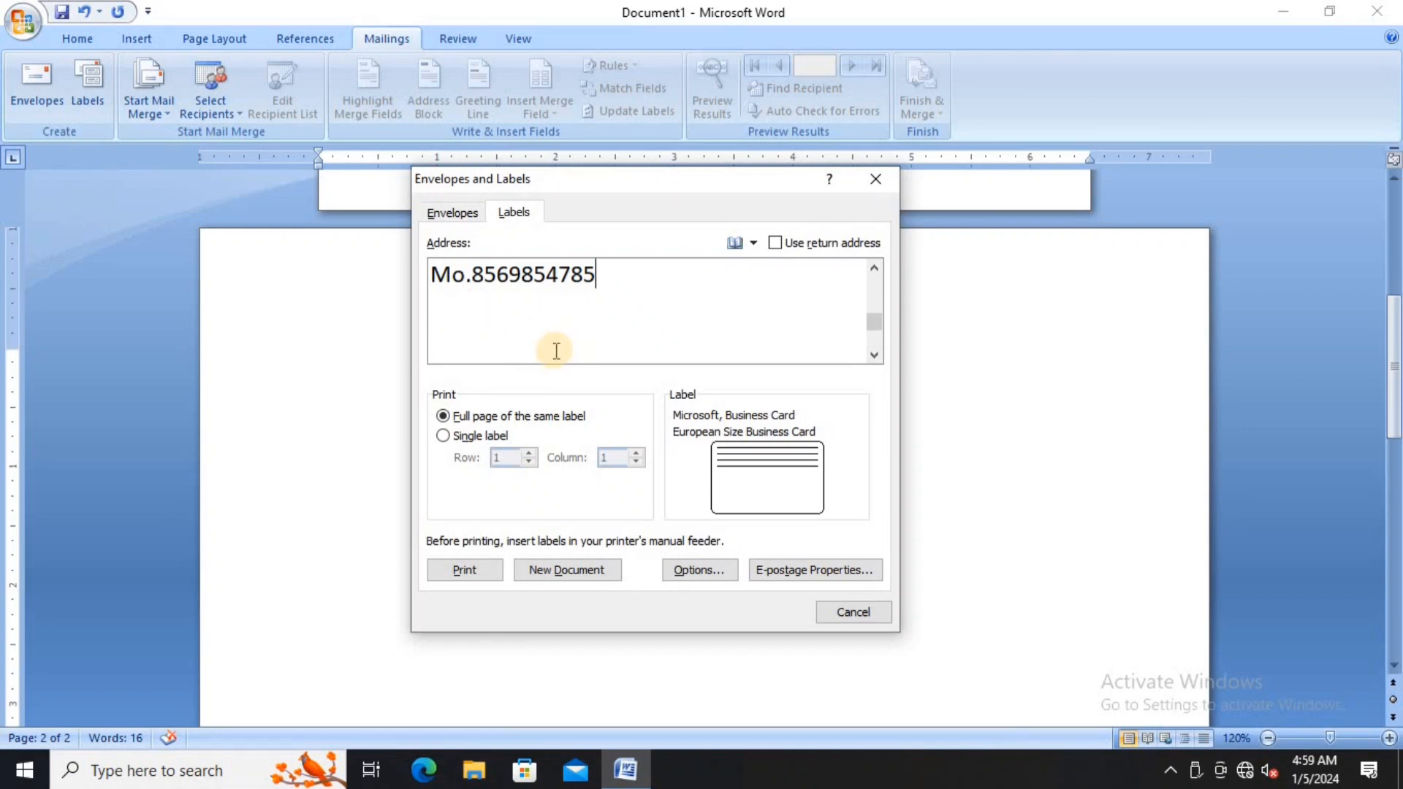
{"action": "left_click", "coordinate": [874, 269]}
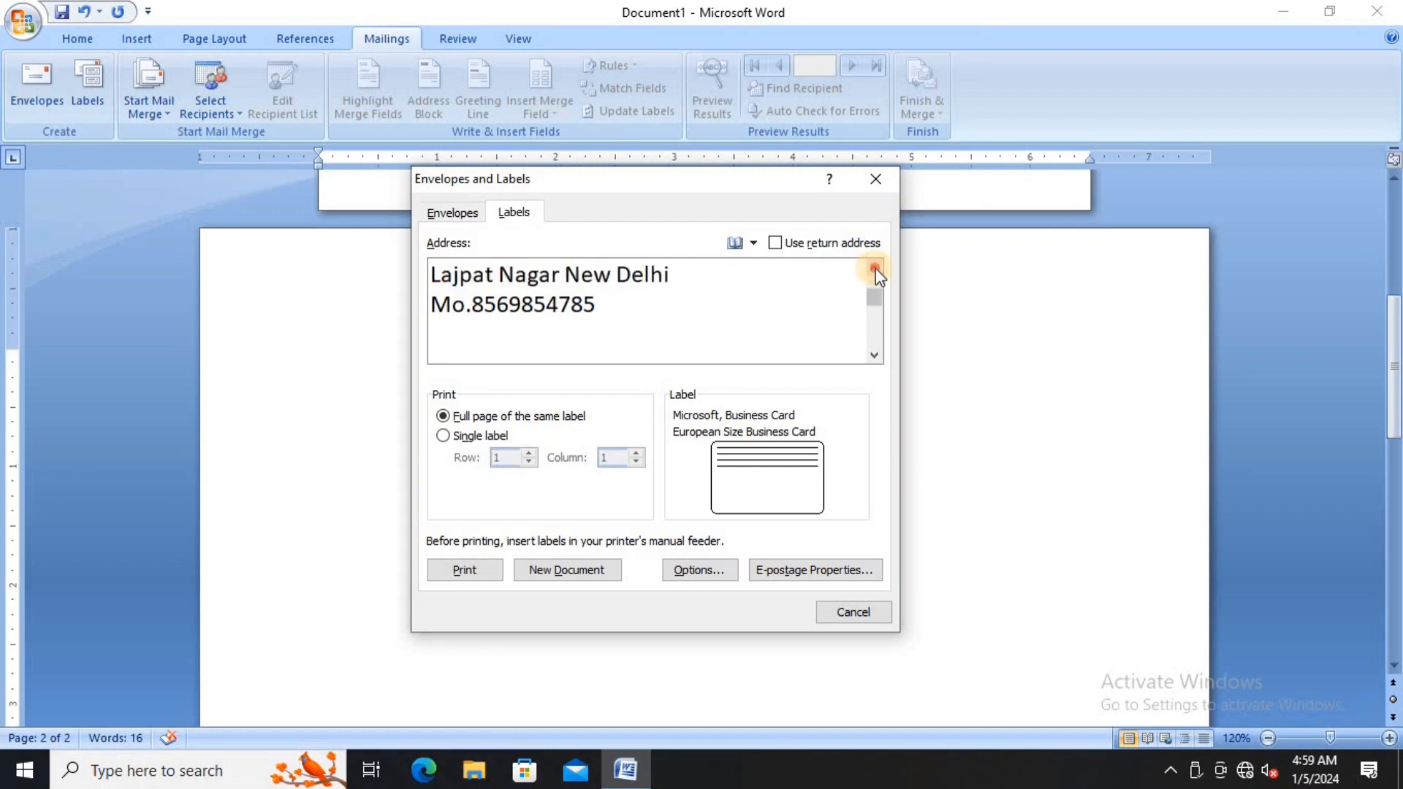
{"action": "left_click", "coordinate": [874, 269]}
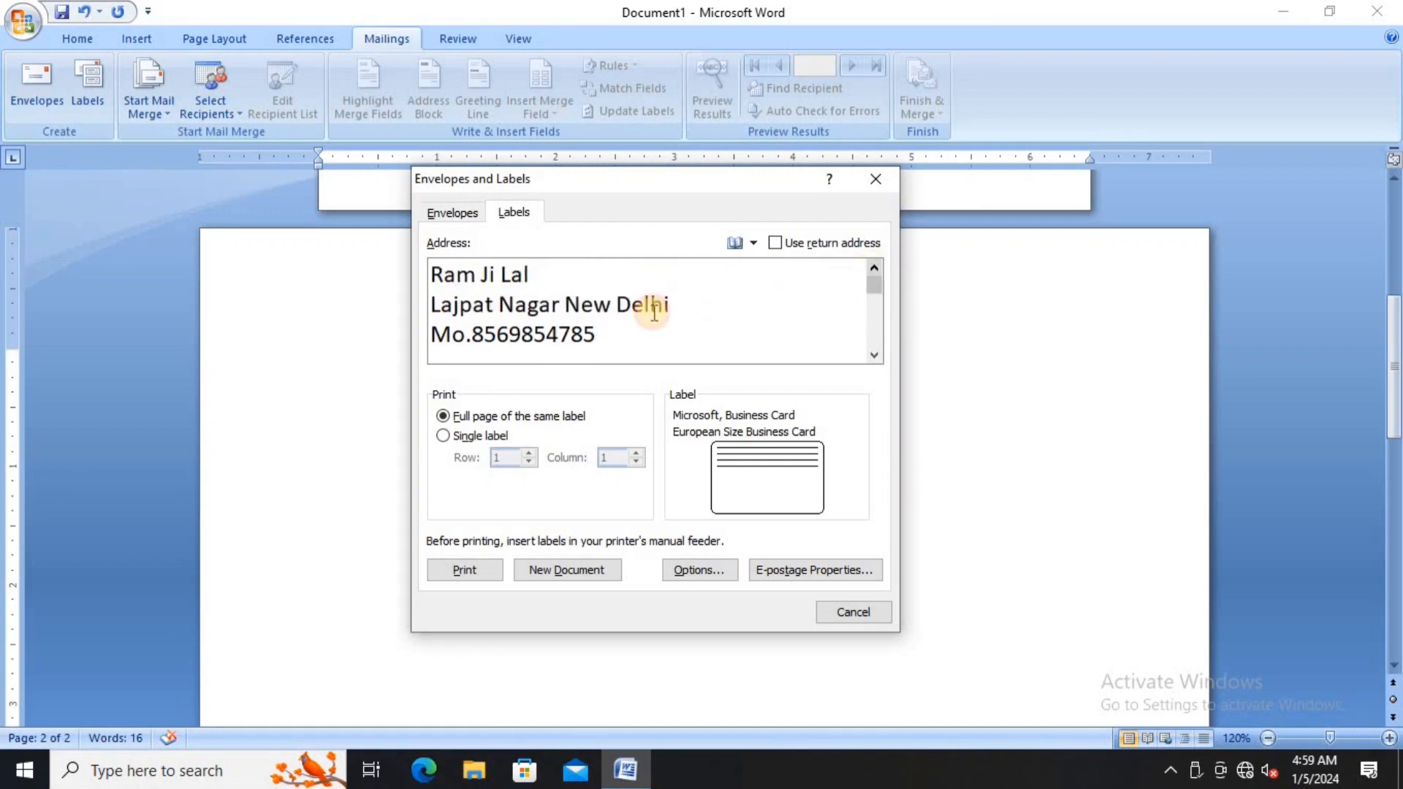
{"action": "left_click", "coordinate": [566, 301]}
{"action": "key", "text": "Return"}
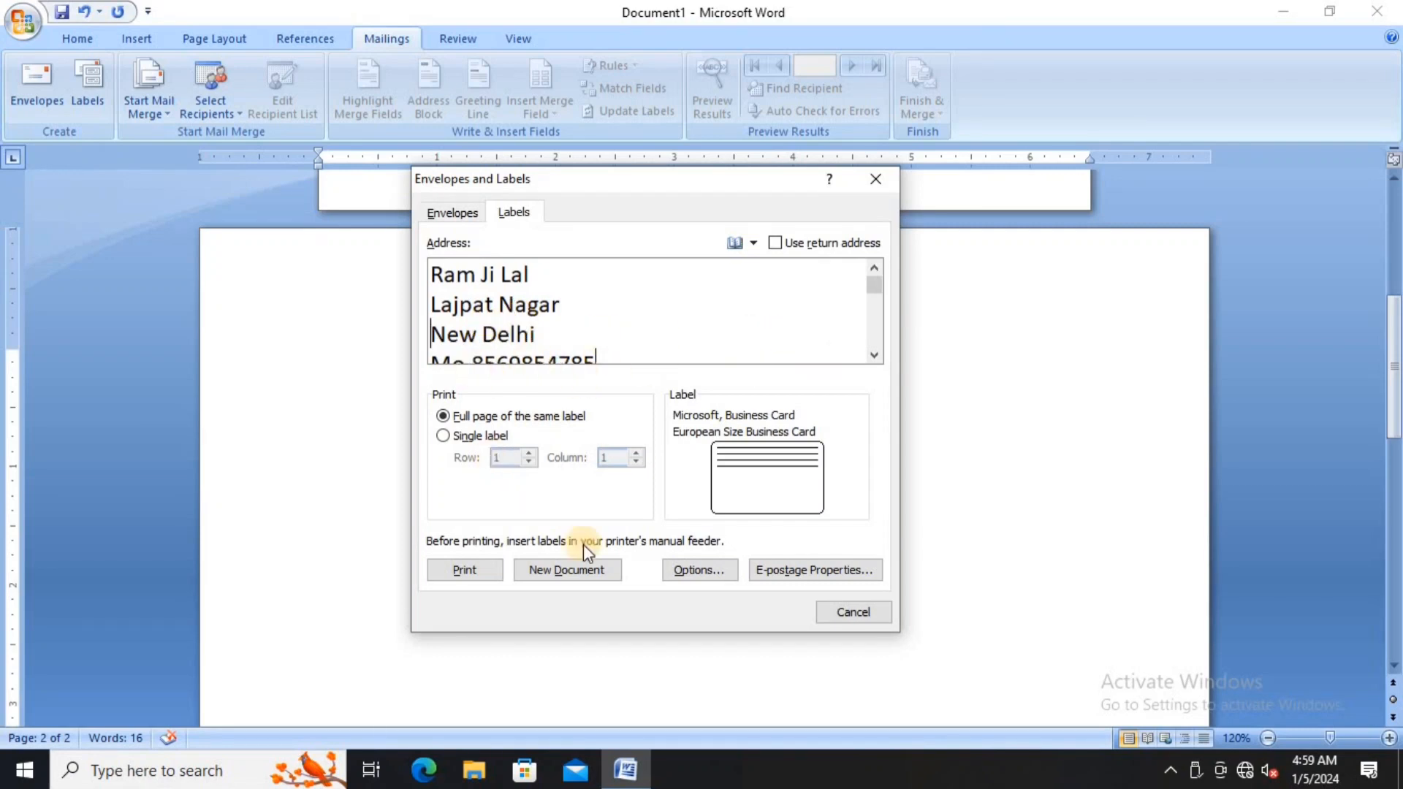
- Choose the Microsoft 30 Per Page address label and generate a new labels document
{"action": "left_click", "coordinate": [706, 569]}
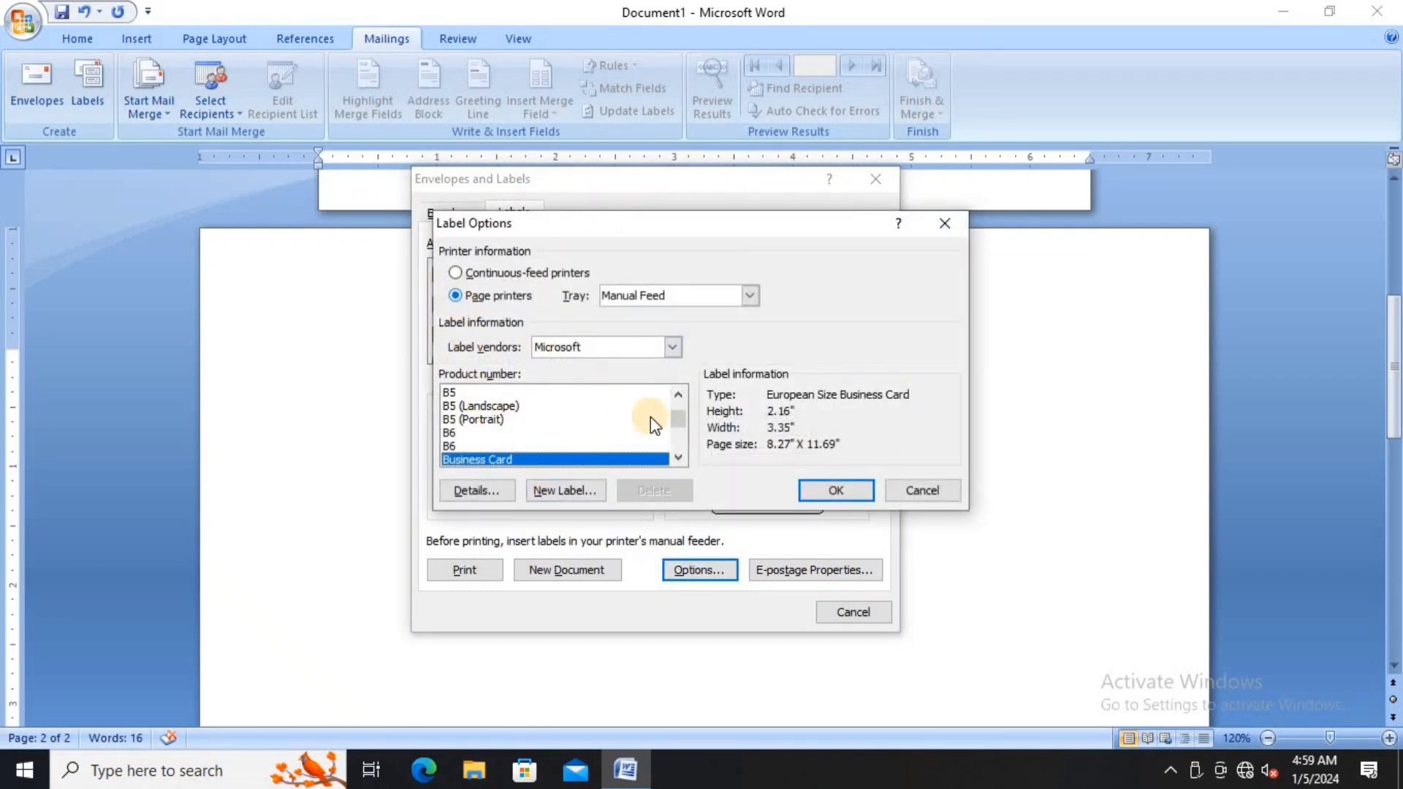
{"action": "scroll", "coordinate": [678, 415], "scroll_direction": "up", "scroll_amount": 10}
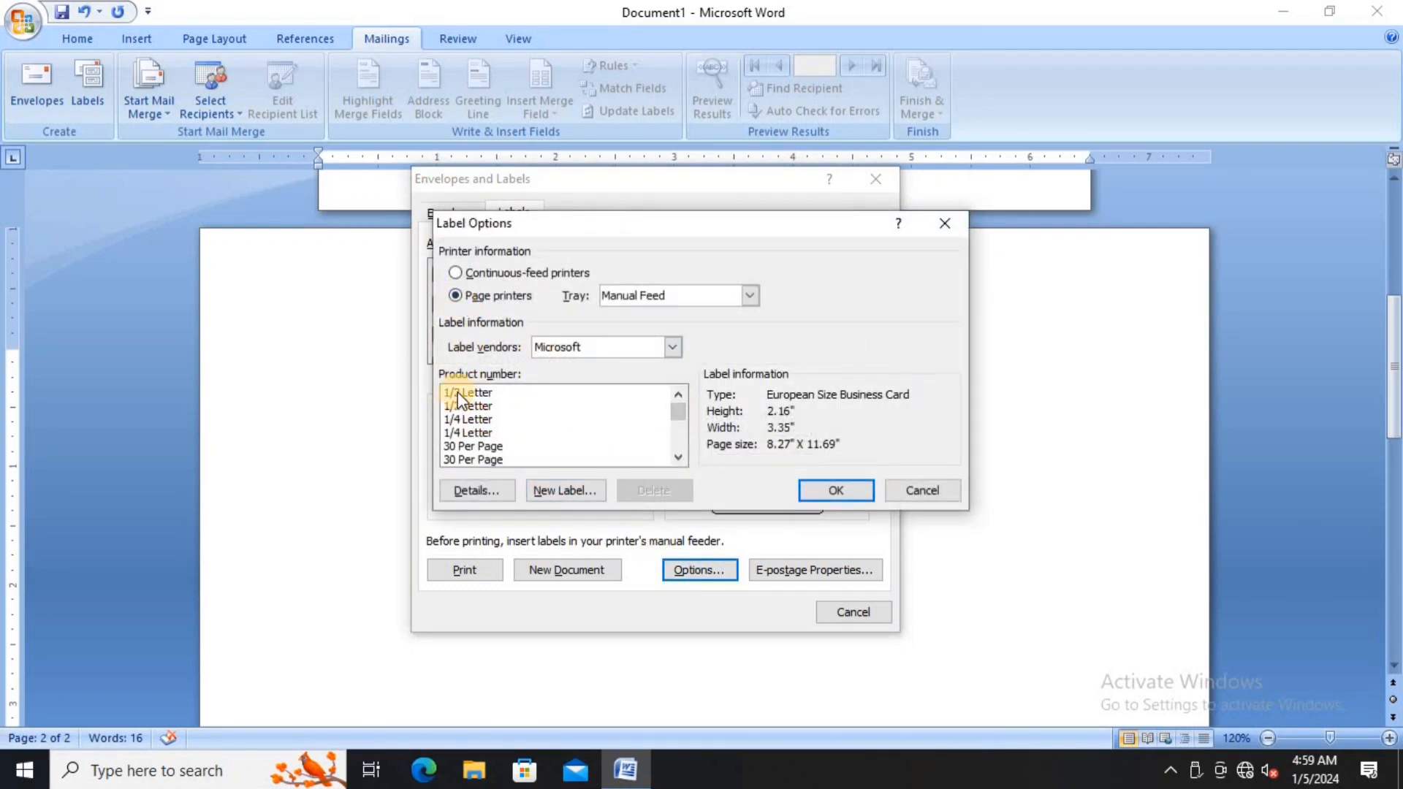
{"action": "left_click", "coordinate": [482, 447]}
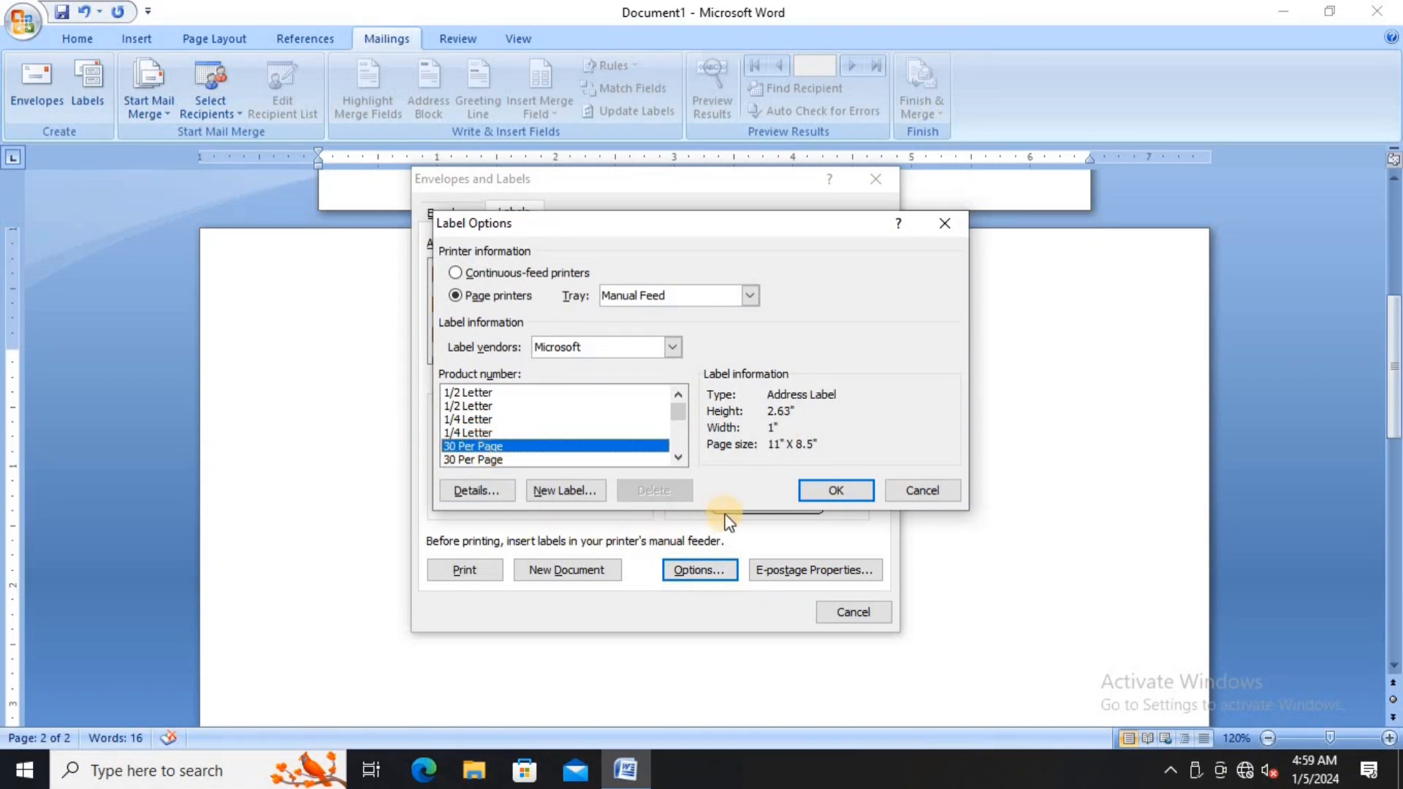
{"action": "left_click", "coordinate": [836, 492]}
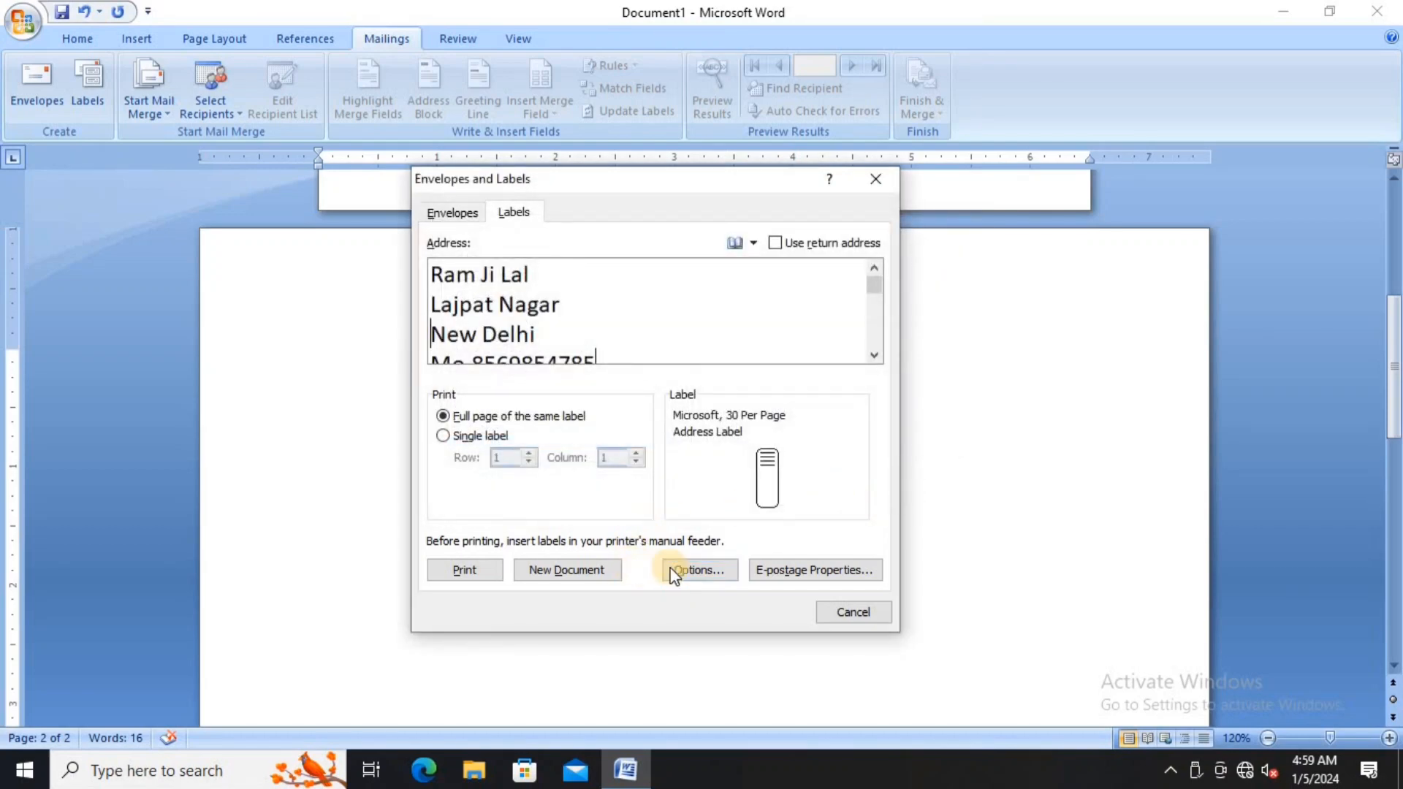
{"action": "left_click", "coordinate": [594, 572]}
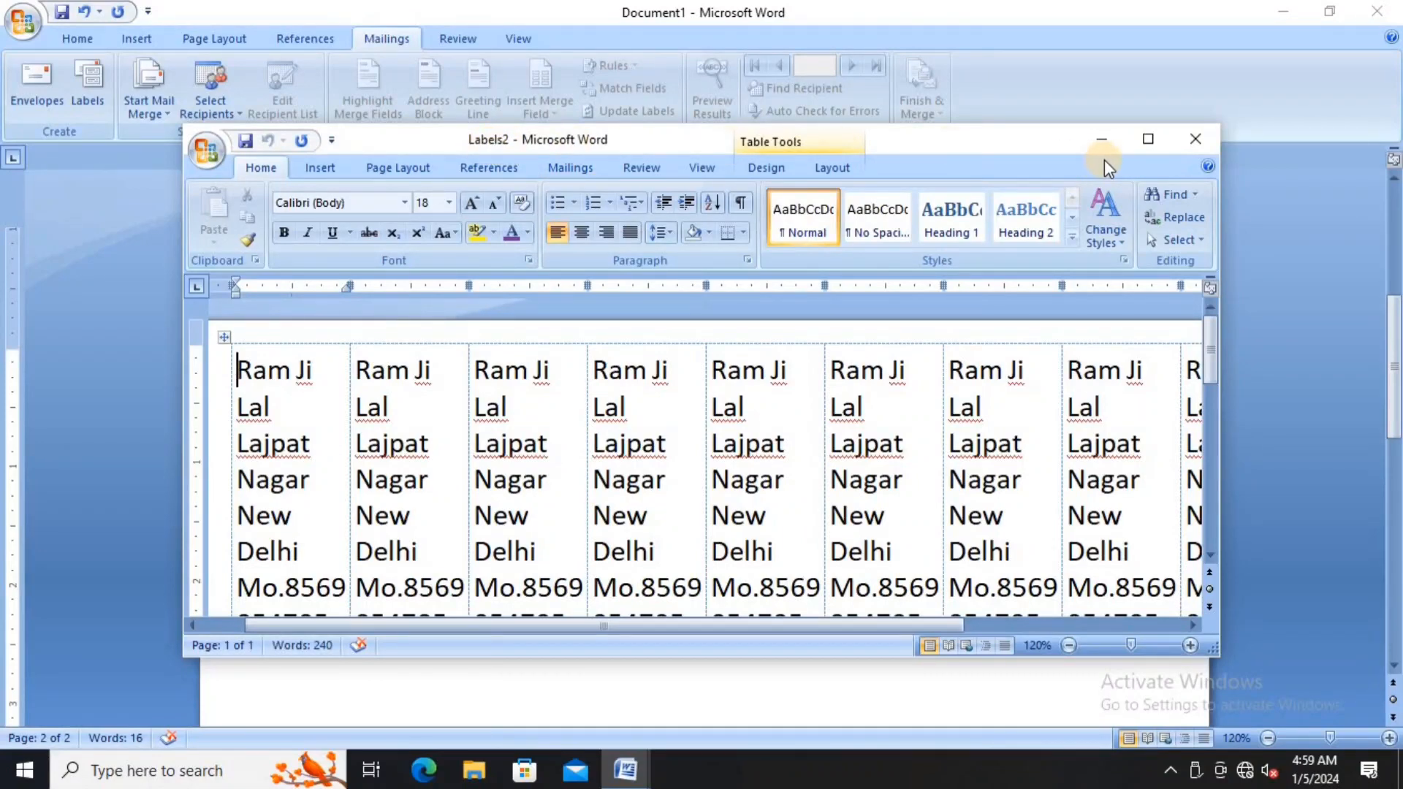
- Maximize and zoom out to review the label sheet, then close Labels2 without saving
{"action": "left_click", "coordinate": [1145, 142]}
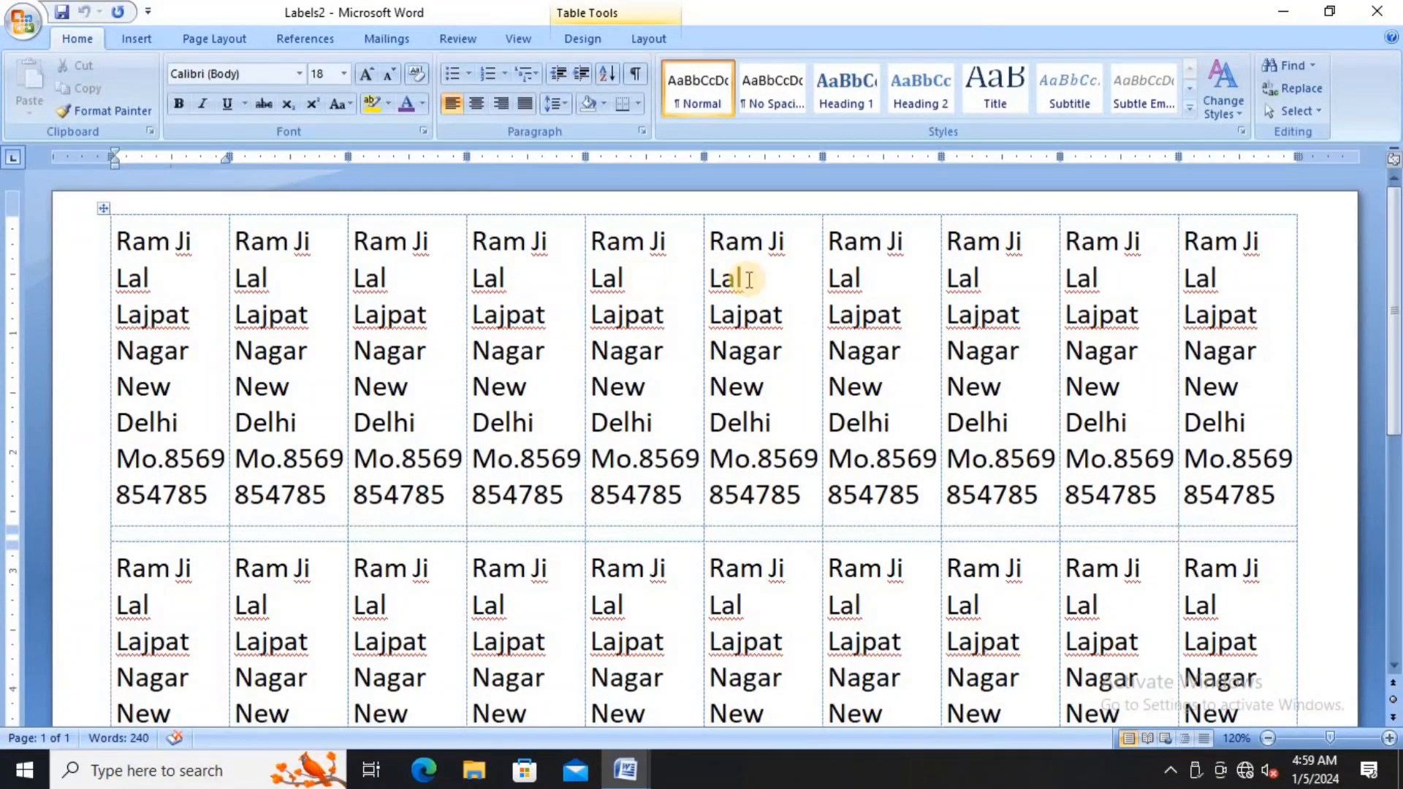
{"action": "scroll", "coordinate": [1009, 317], "scroll_direction": "down", "scroll_amount": 10}
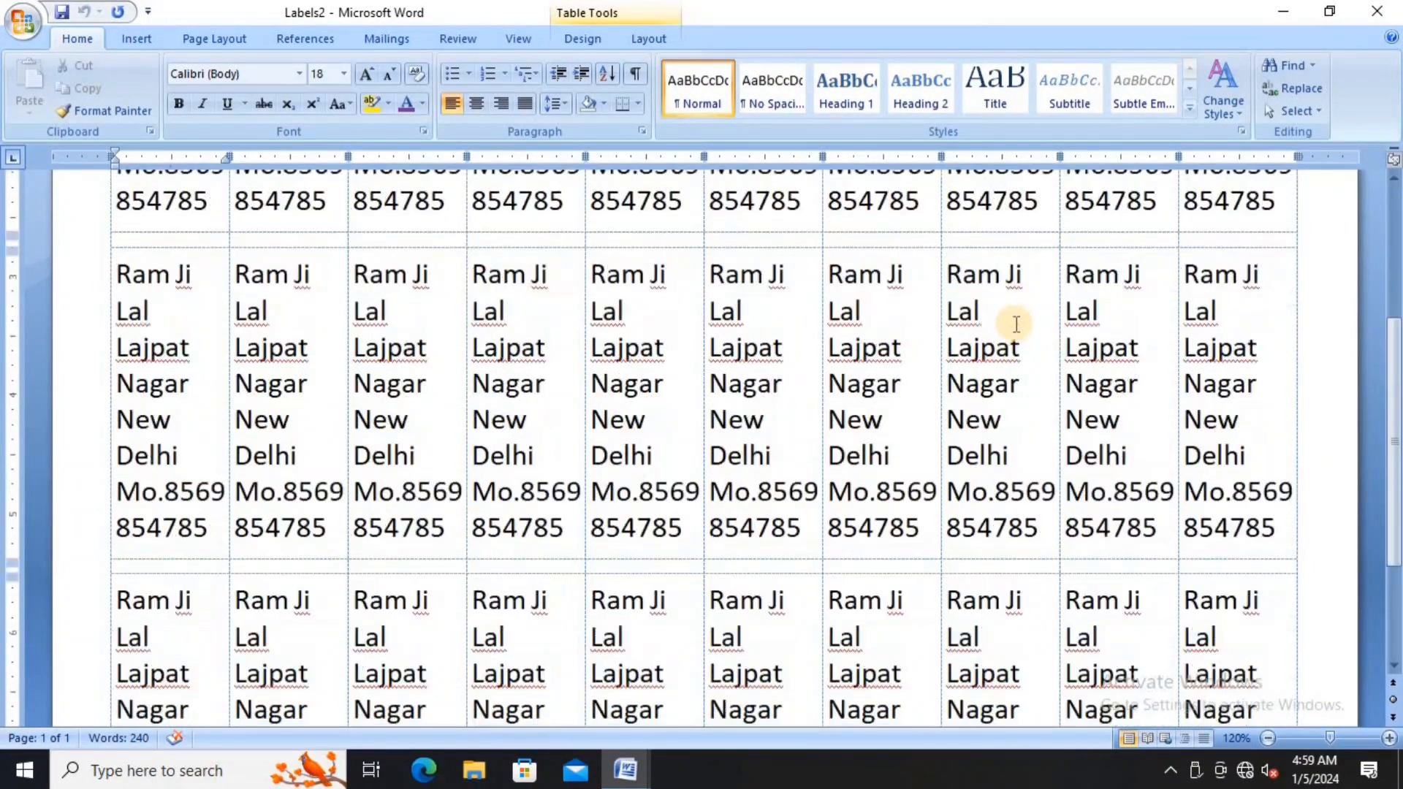
{"action": "left_click", "coordinate": [1264, 738]}
{"action": "left_click", "coordinate": [1265, 738]}
{"action": "left_click", "coordinate": [1265, 738]}
{"action": "left_click", "coordinate": [1264, 738]}
{"action": "left_click", "coordinate": [1264, 738]}
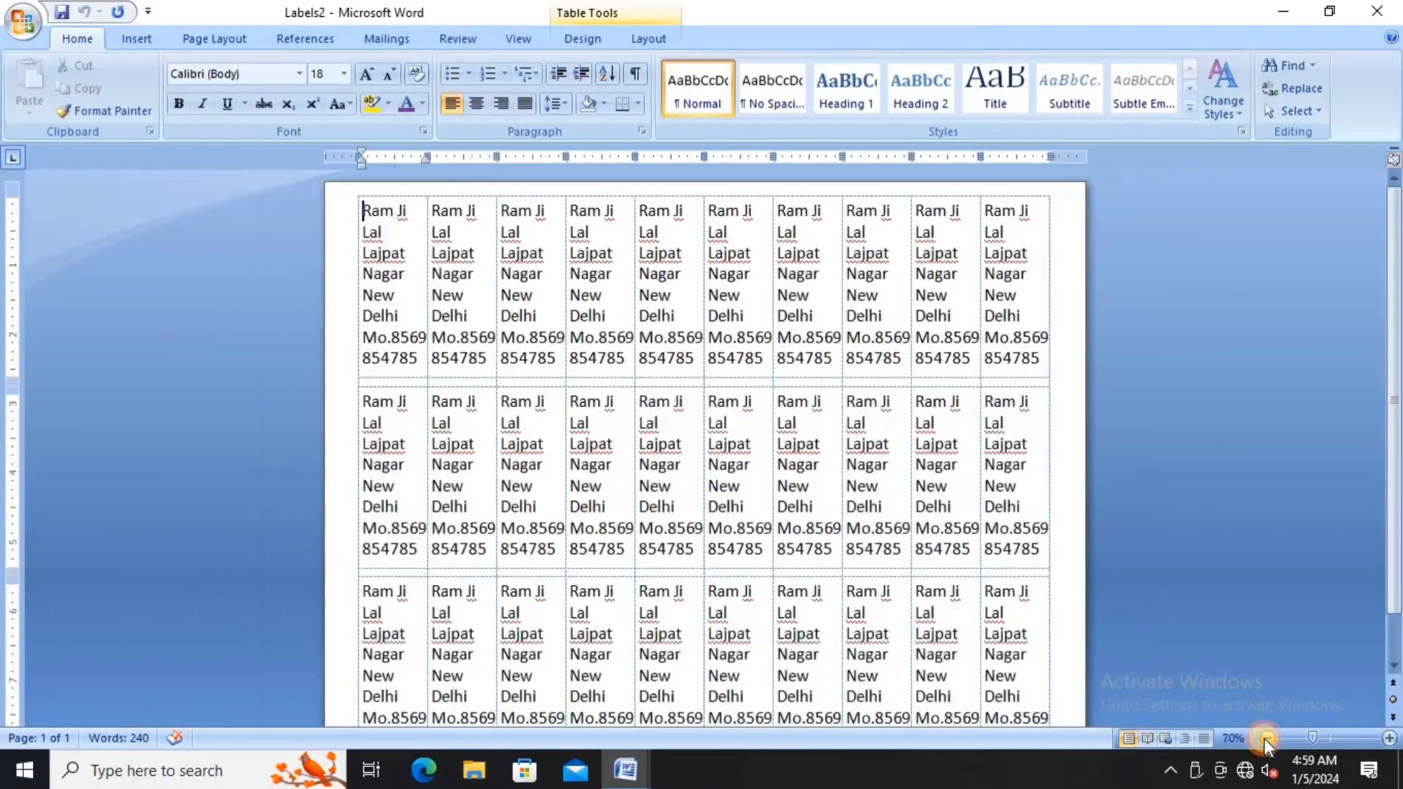
{"action": "left_click", "coordinate": [1264, 738]}
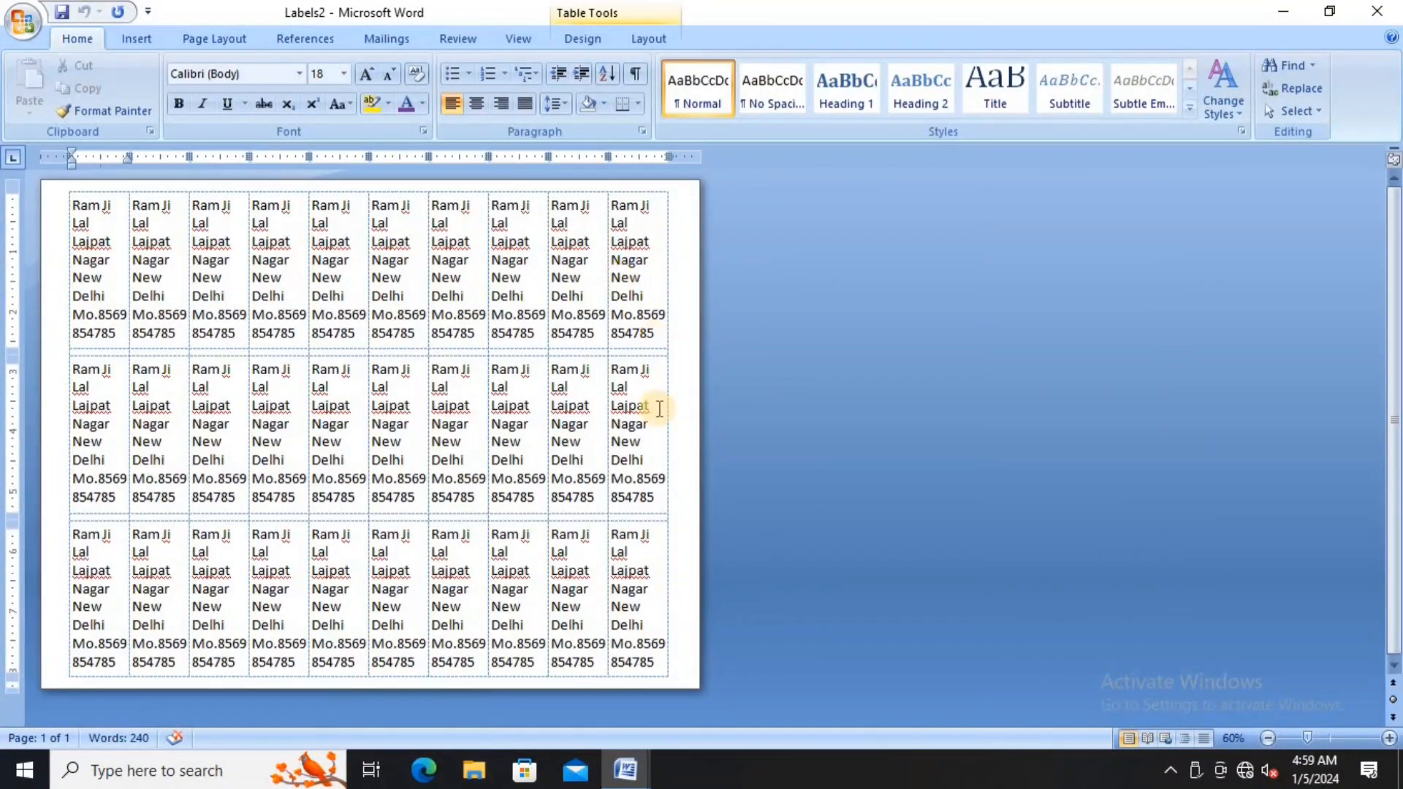
{"action": "left_click", "coordinate": [1376, 16]}
{"action": "left_click", "coordinate": [709, 436]}
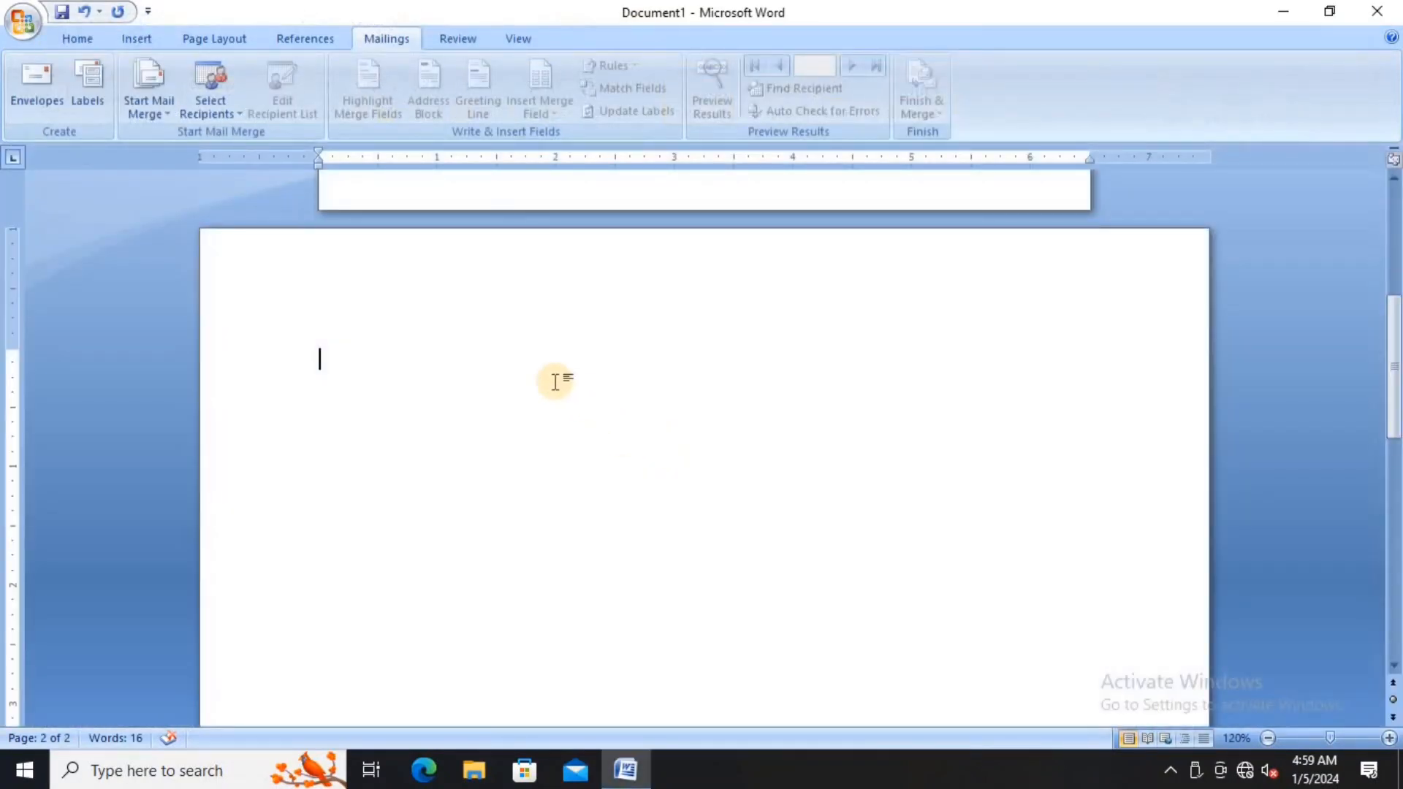
- Change the label product to Microsoft European Size Business Card in Label Options
{"action": "left_click", "coordinate": [87, 85]}
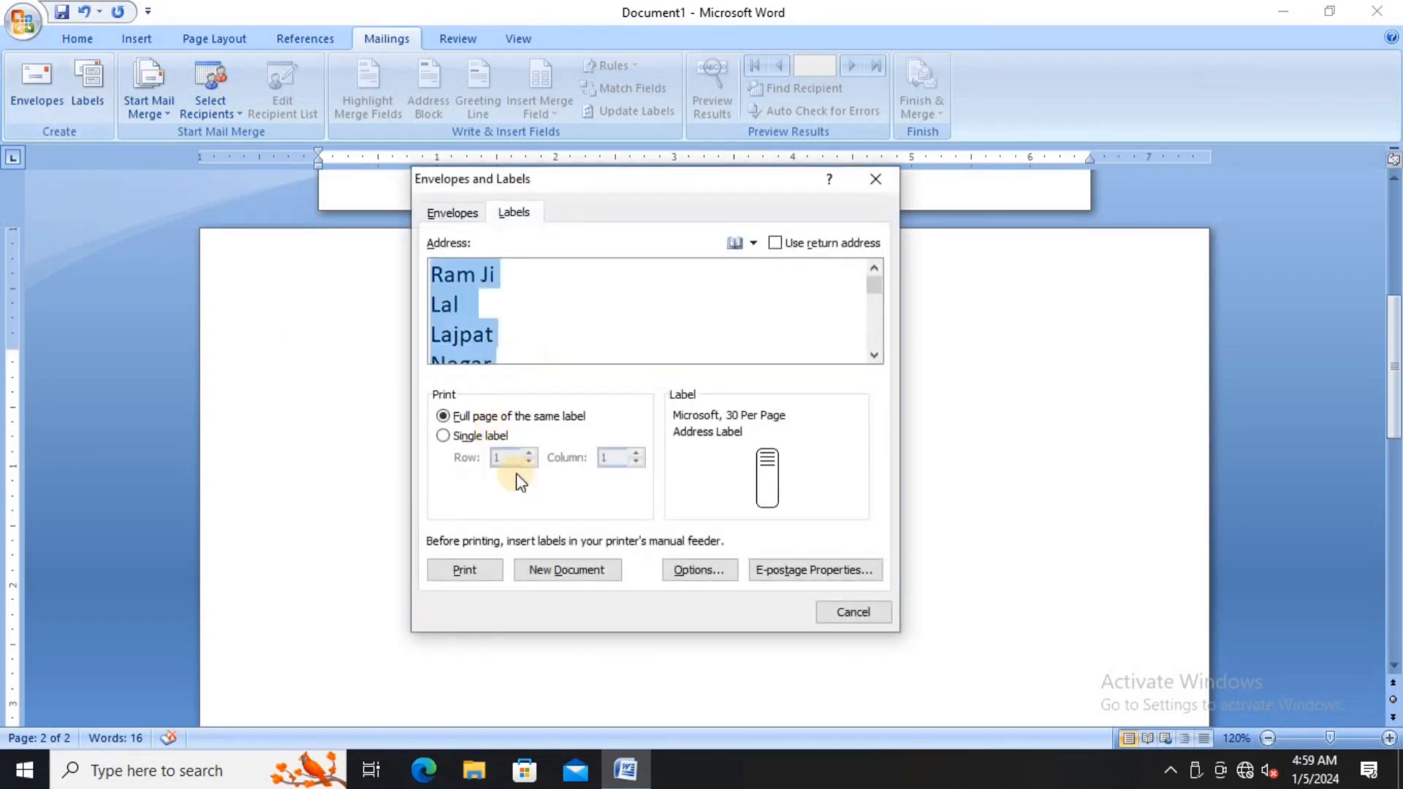
{"action": "left_click", "coordinate": [698, 570]}
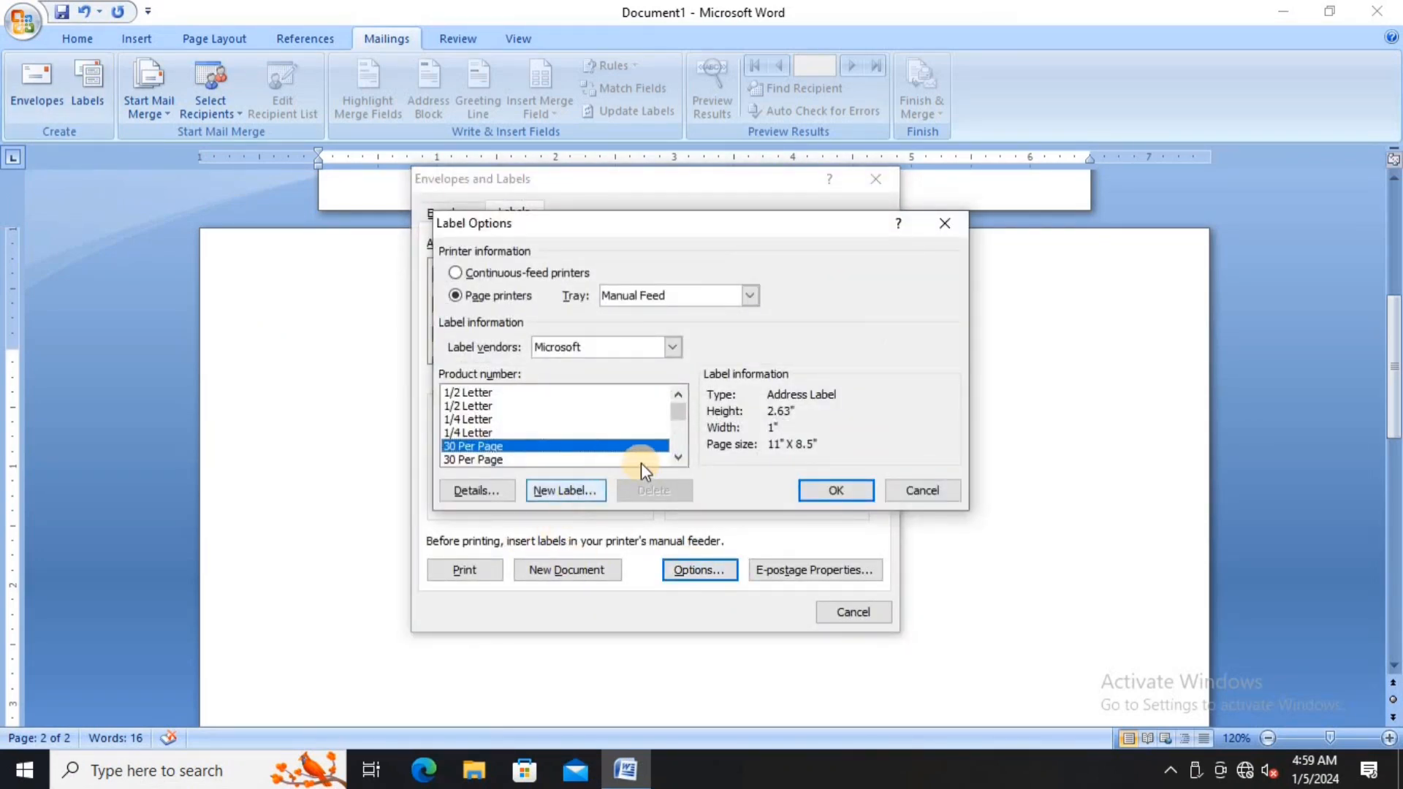
{"action": "left_click", "coordinate": [678, 458]}
{"action": "left_click", "coordinate": [678, 458]}
{"action": "left_click", "coordinate": [678, 459]}
{"action": "left_click", "coordinate": [678, 458]}
{"action": "left_click", "coordinate": [678, 458]}
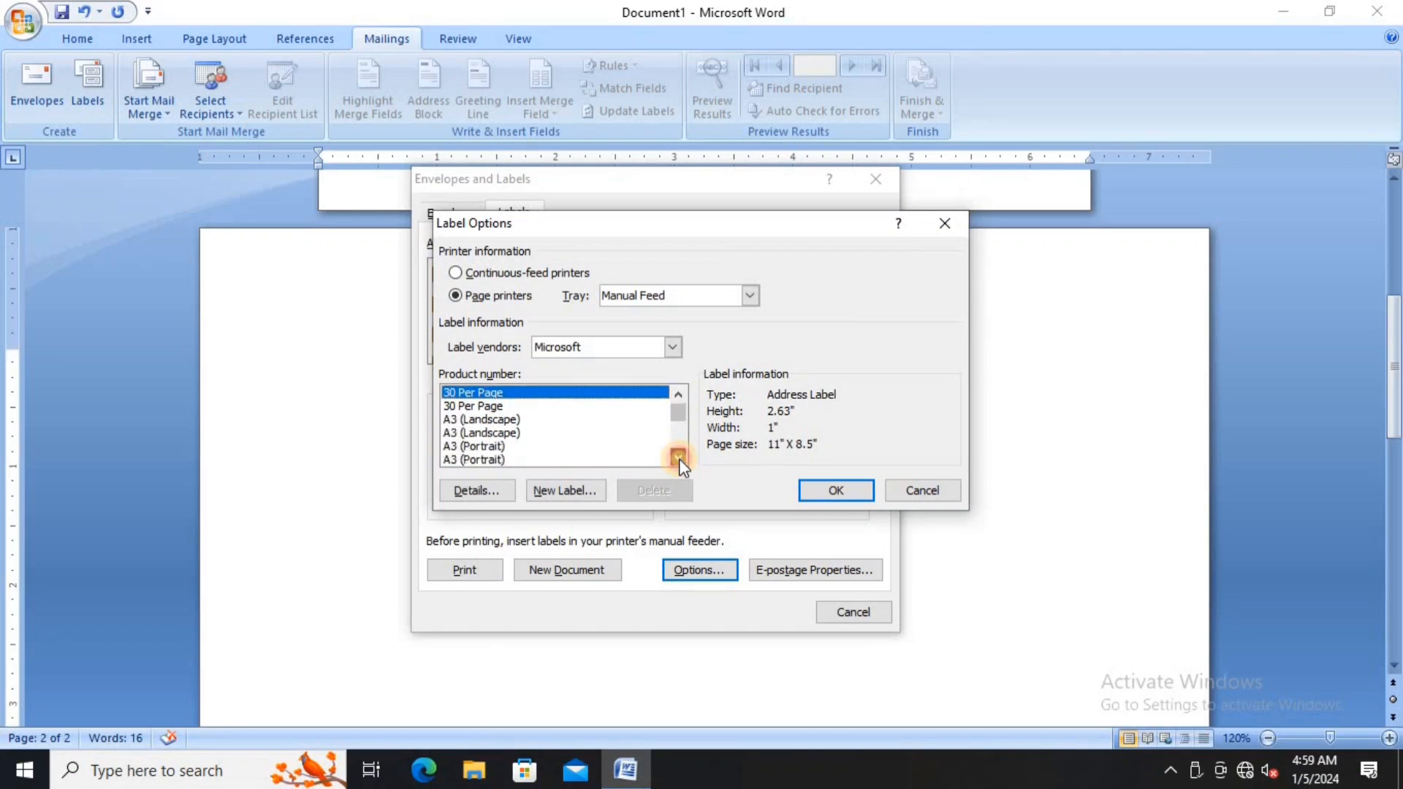
{"action": "left_click", "coordinate": [678, 458]}
{"action": "left_click", "coordinate": [678, 459]}
{"action": "left_click", "coordinate": [678, 458]}
{"action": "left_click", "coordinate": [678, 458]}
{"action": "left_click", "coordinate": [679, 459]}
{"action": "left_click", "coordinate": [678, 458]}
{"action": "left_click", "coordinate": [678, 459]}
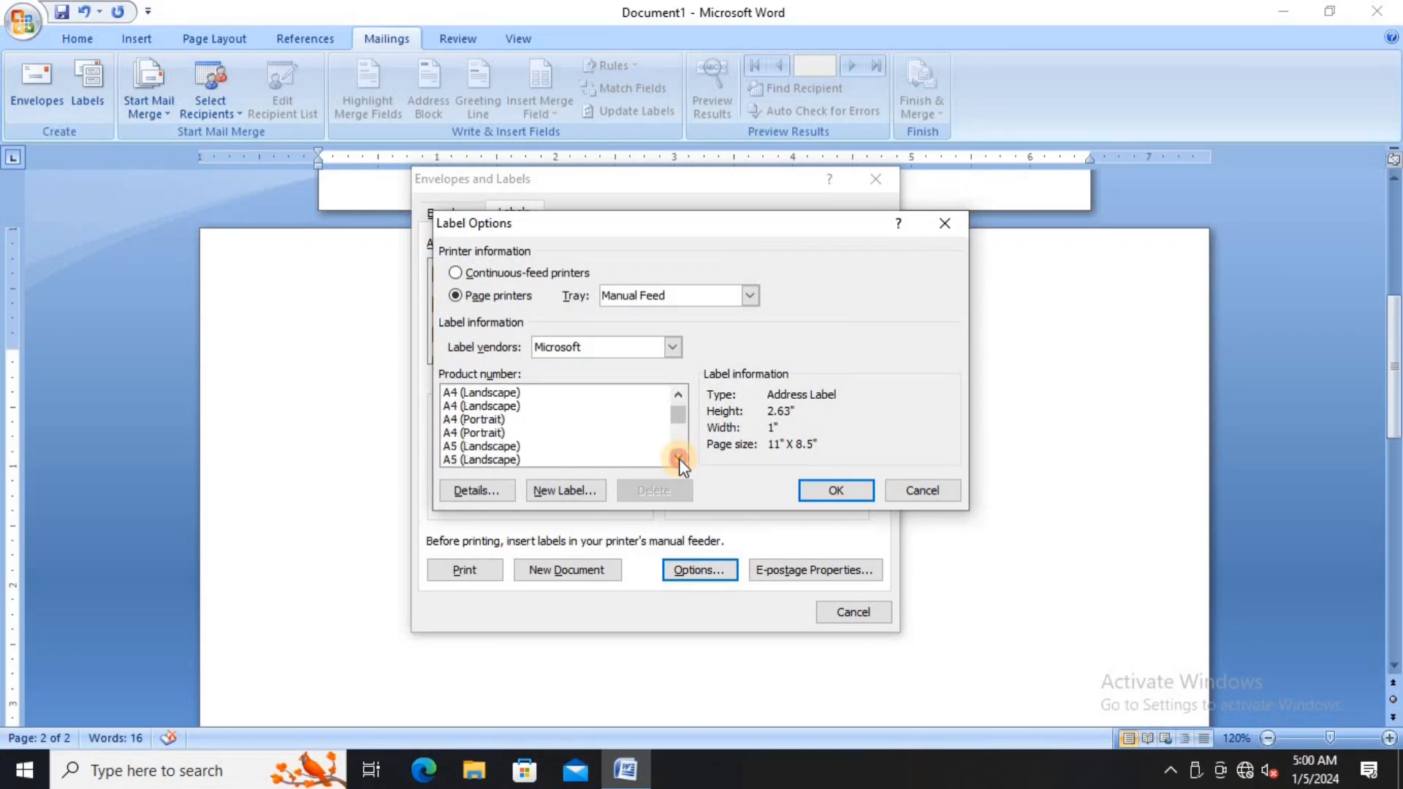
{"action": "left_click", "coordinate": [678, 458]}
{"action": "left_click", "coordinate": [678, 458]}
{"action": "left_click", "coordinate": [678, 458]}
{"action": "left_click", "coordinate": [679, 458]}
{"action": "left_click", "coordinate": [678, 459]}
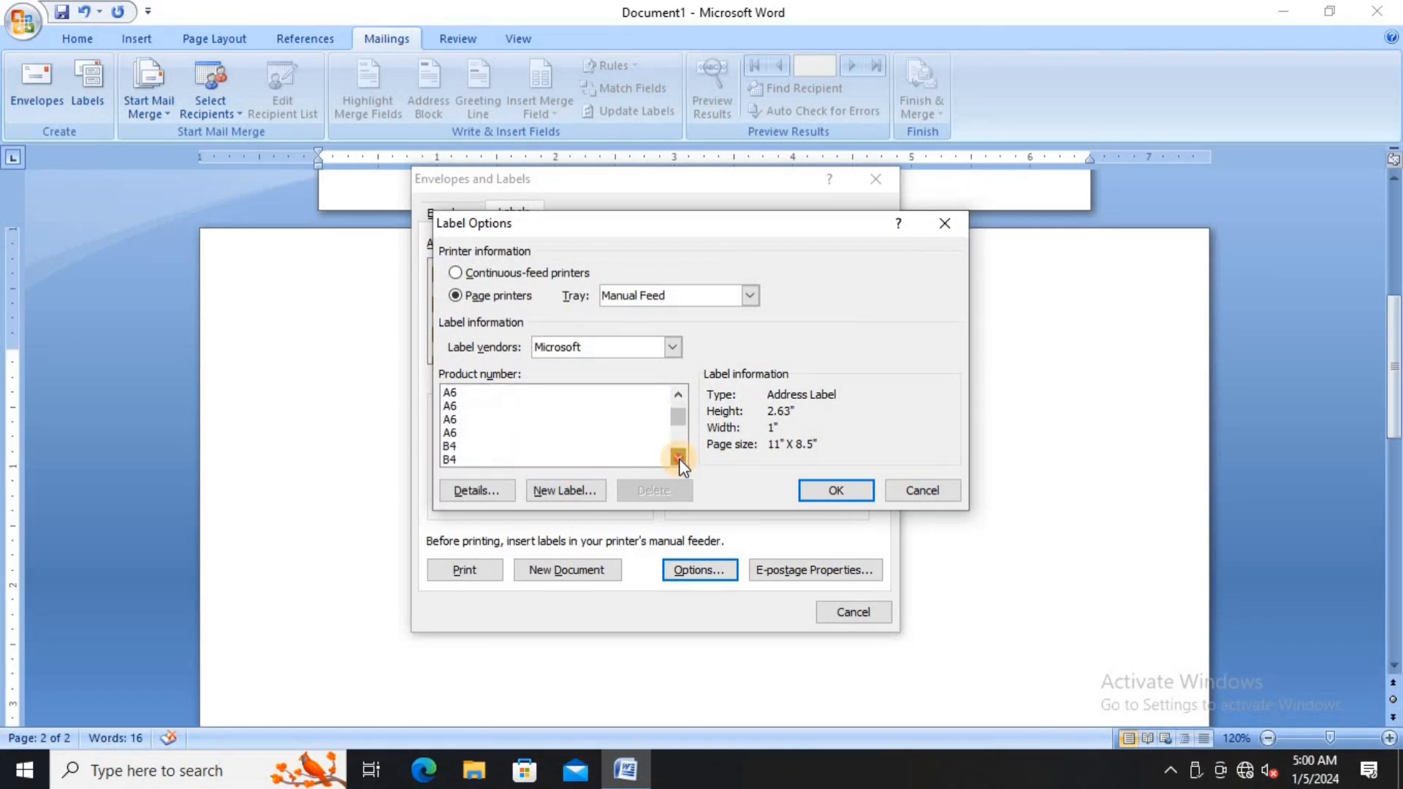
{"action": "left_click", "coordinate": [678, 458]}
{"action": "left_click", "coordinate": [678, 458]}
{"action": "left_click", "coordinate": [678, 458]}
{"action": "left_click", "coordinate": [678, 458]}
{"action": "left_click", "coordinate": [678, 459]}
{"action": "left_click", "coordinate": [678, 459]}
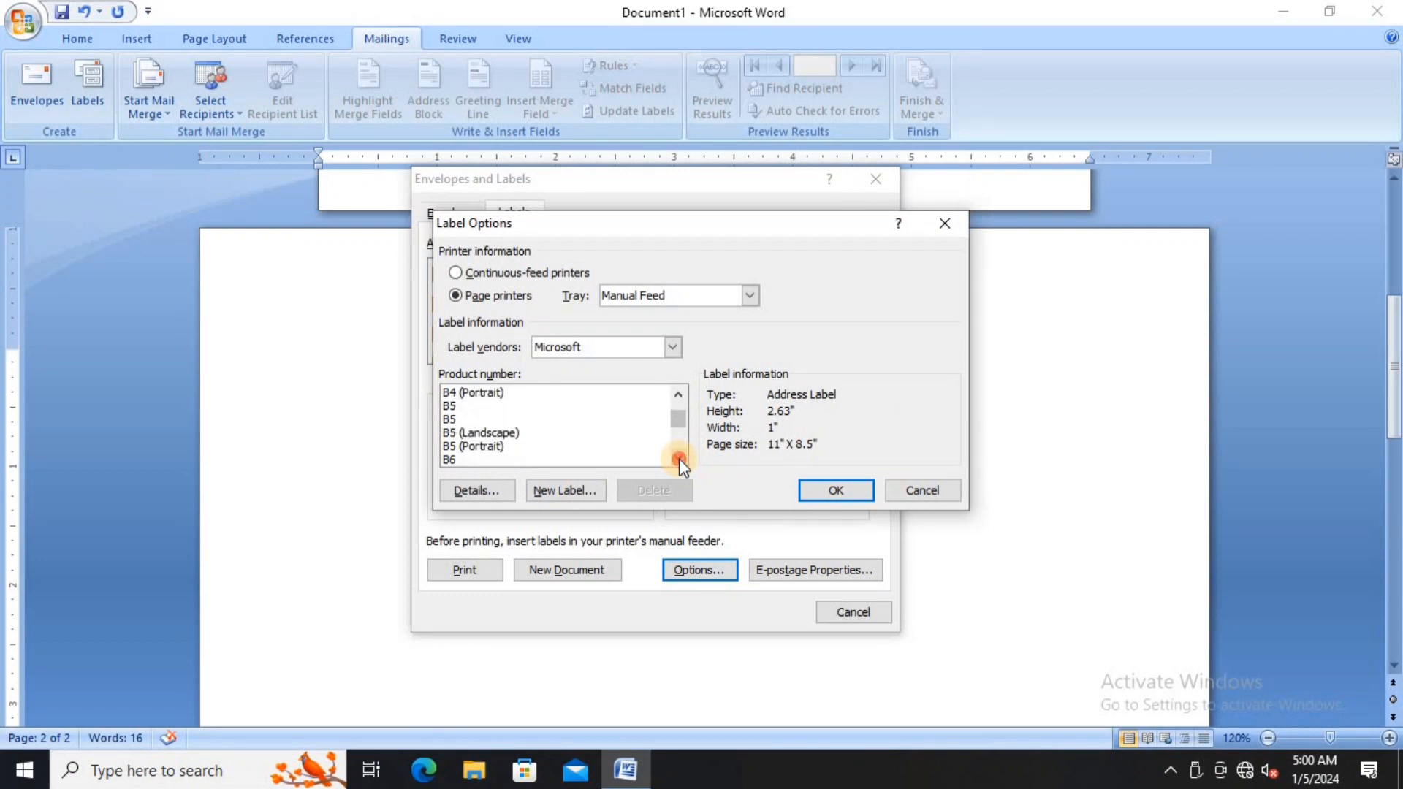
{"action": "left_click", "coordinate": [678, 458]}
{"action": "left_click", "coordinate": [678, 459]}
{"action": "left_click", "coordinate": [678, 458]}
{"action": "left_click", "coordinate": [678, 458]}
{"action": "left_click", "coordinate": [678, 458]}
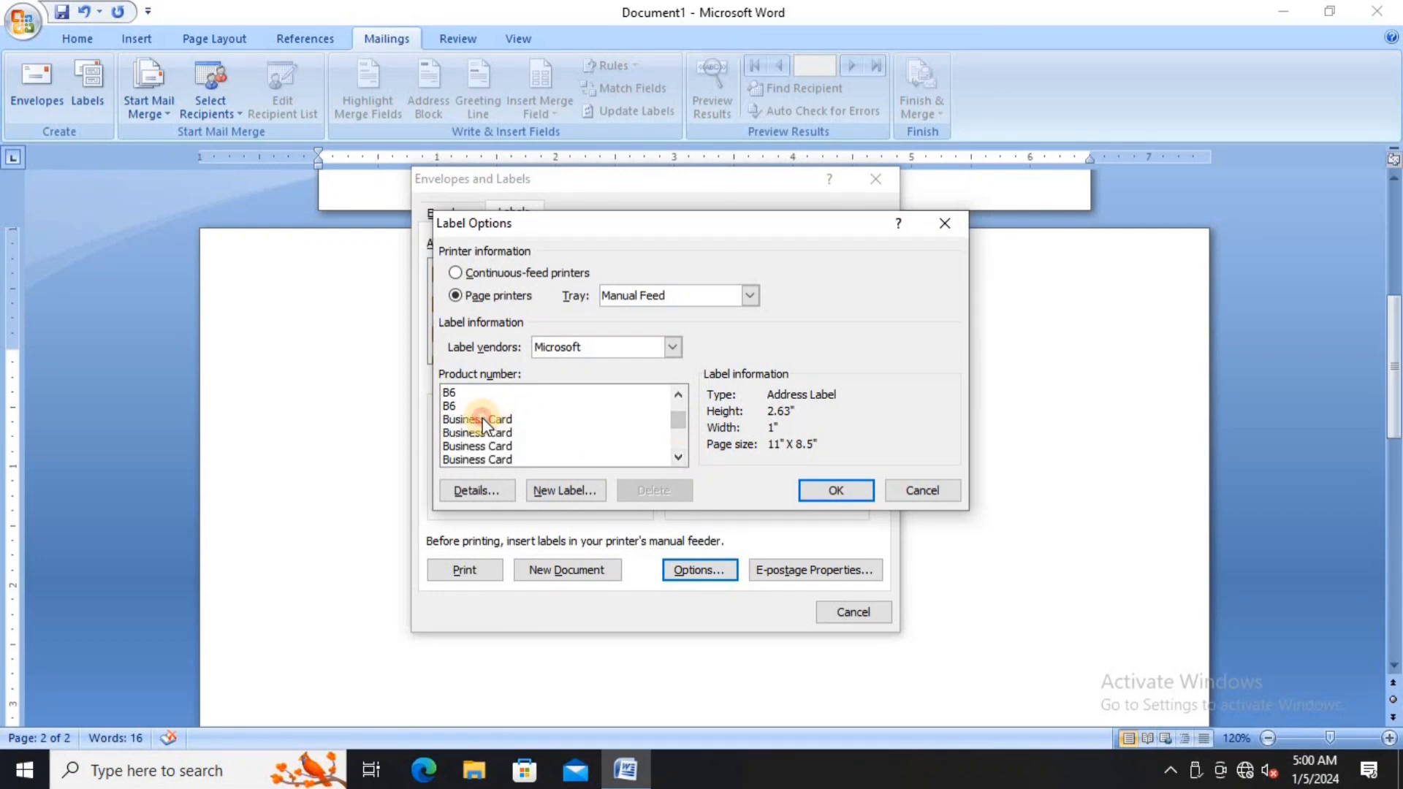
{"action": "left_click", "coordinate": [483, 418]}
{"action": "left_click", "coordinate": [827, 499]}
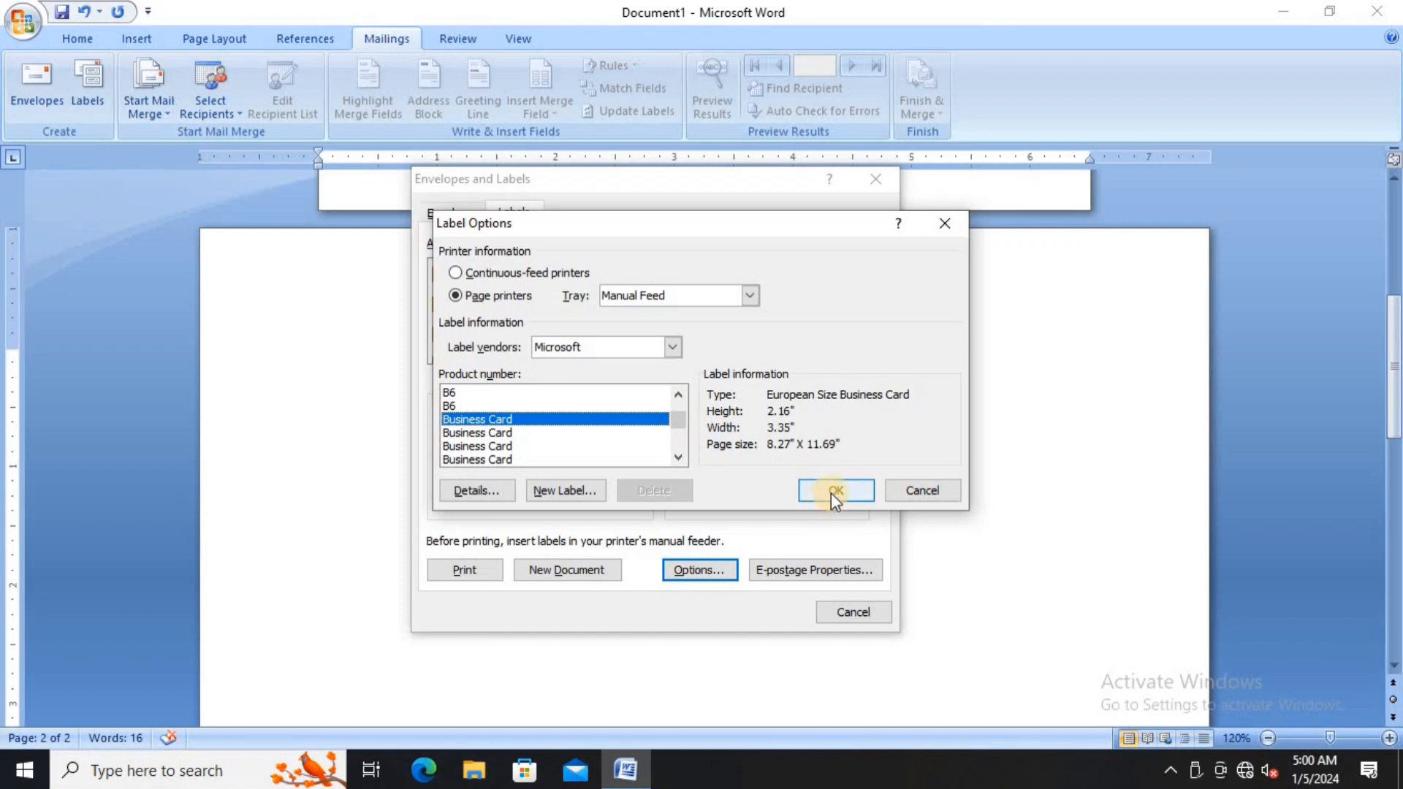
- Generate the Labels3 business-card sheet, review it maximized, then close it without saving
{"action": "left_click", "coordinate": [595, 570]}
{"action": "left_click", "coordinate": [1148, 139]}
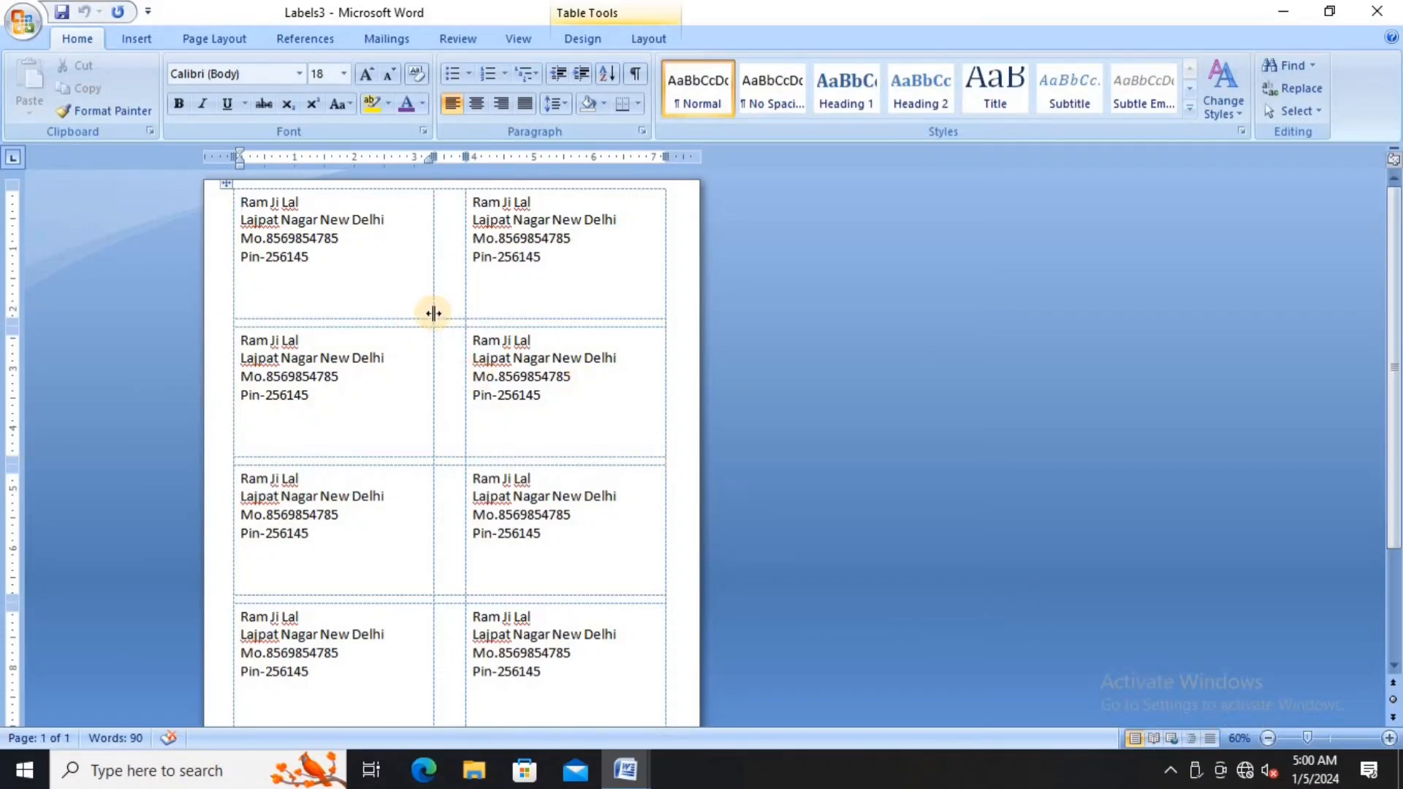
{"action": "scroll", "coordinate": [495, 329], "scroll_direction": "down", "scroll_amount": 5}
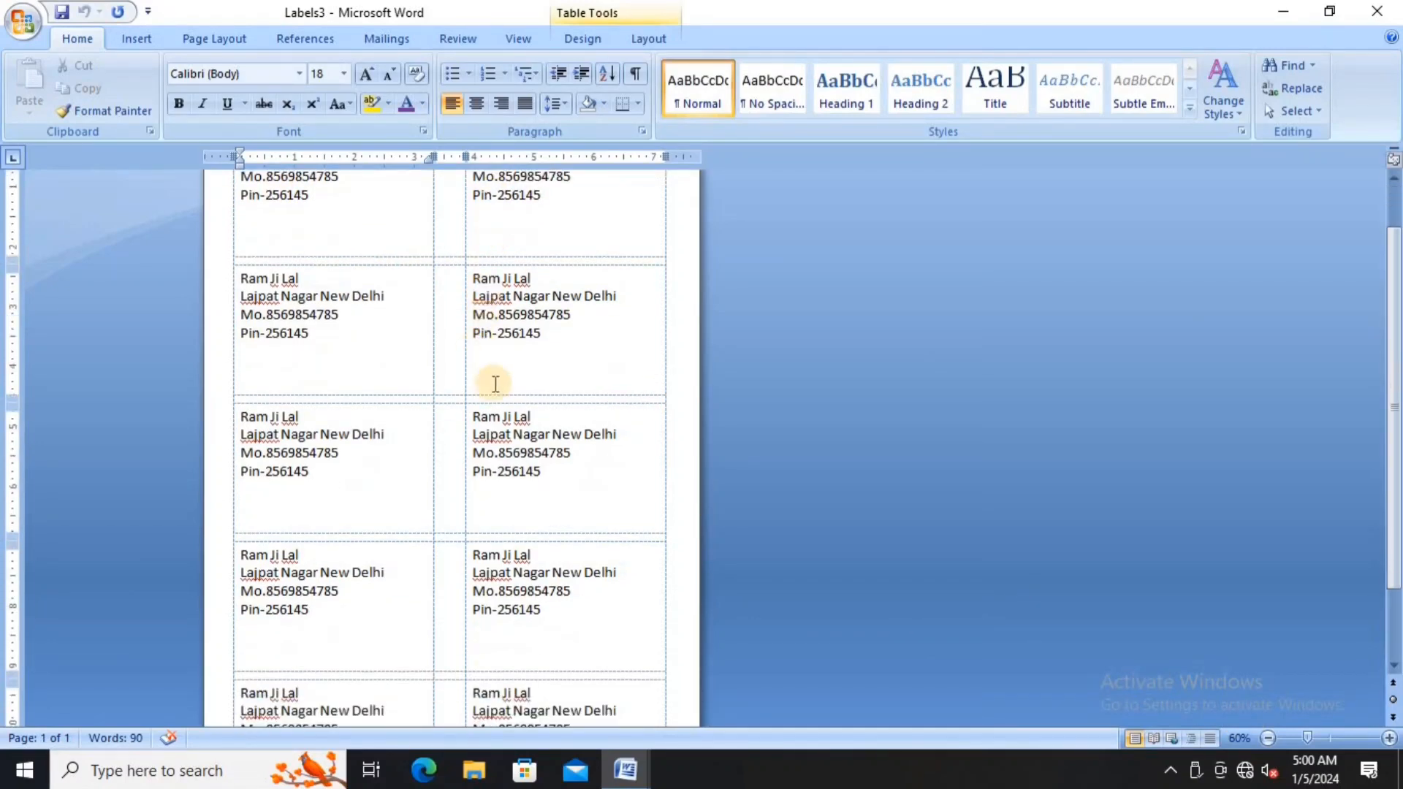
{"action": "scroll", "coordinate": [482, 454], "scroll_direction": "up", "scroll_amount": 4}
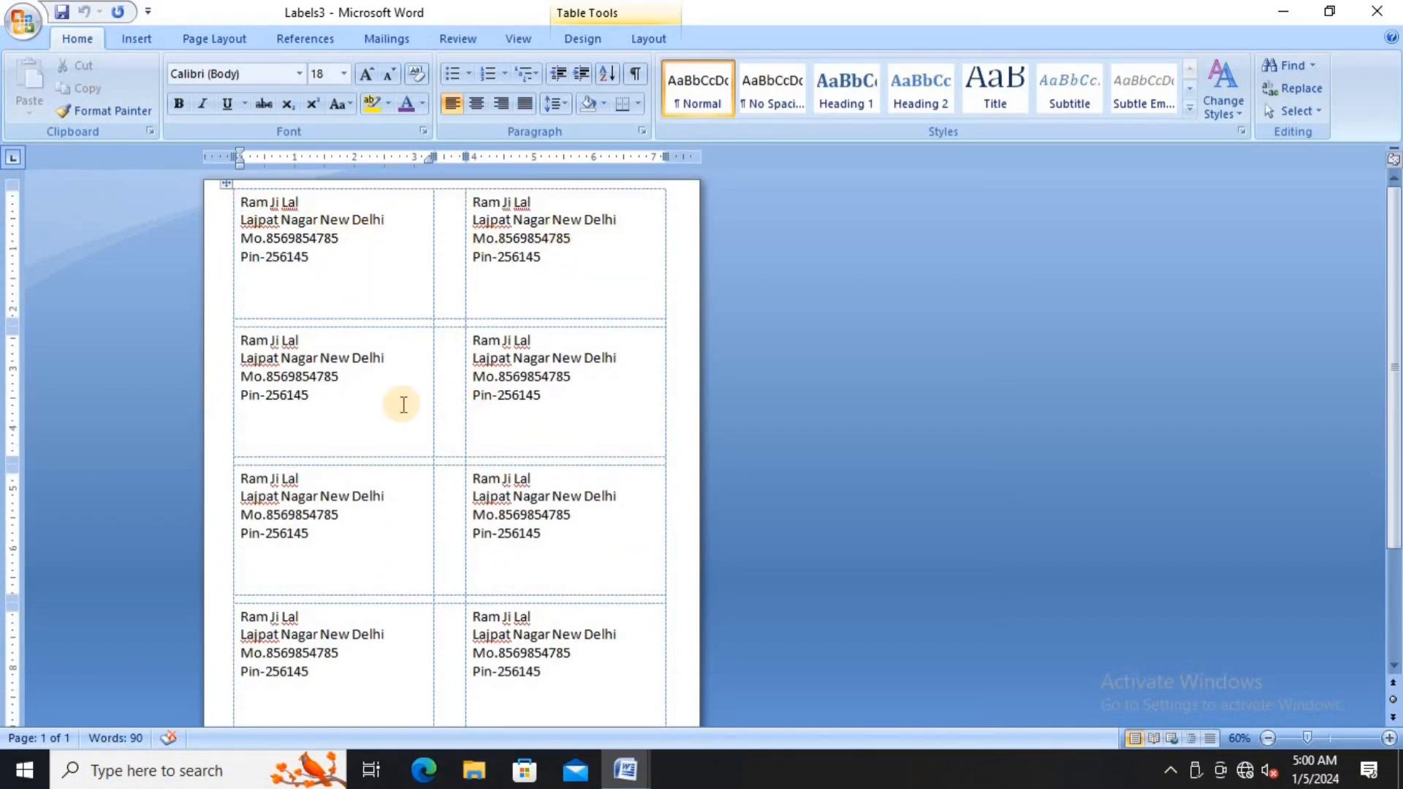
{"action": "left_click", "coordinate": [1377, 11]}
{"action": "left_click", "coordinate": [728, 439]}
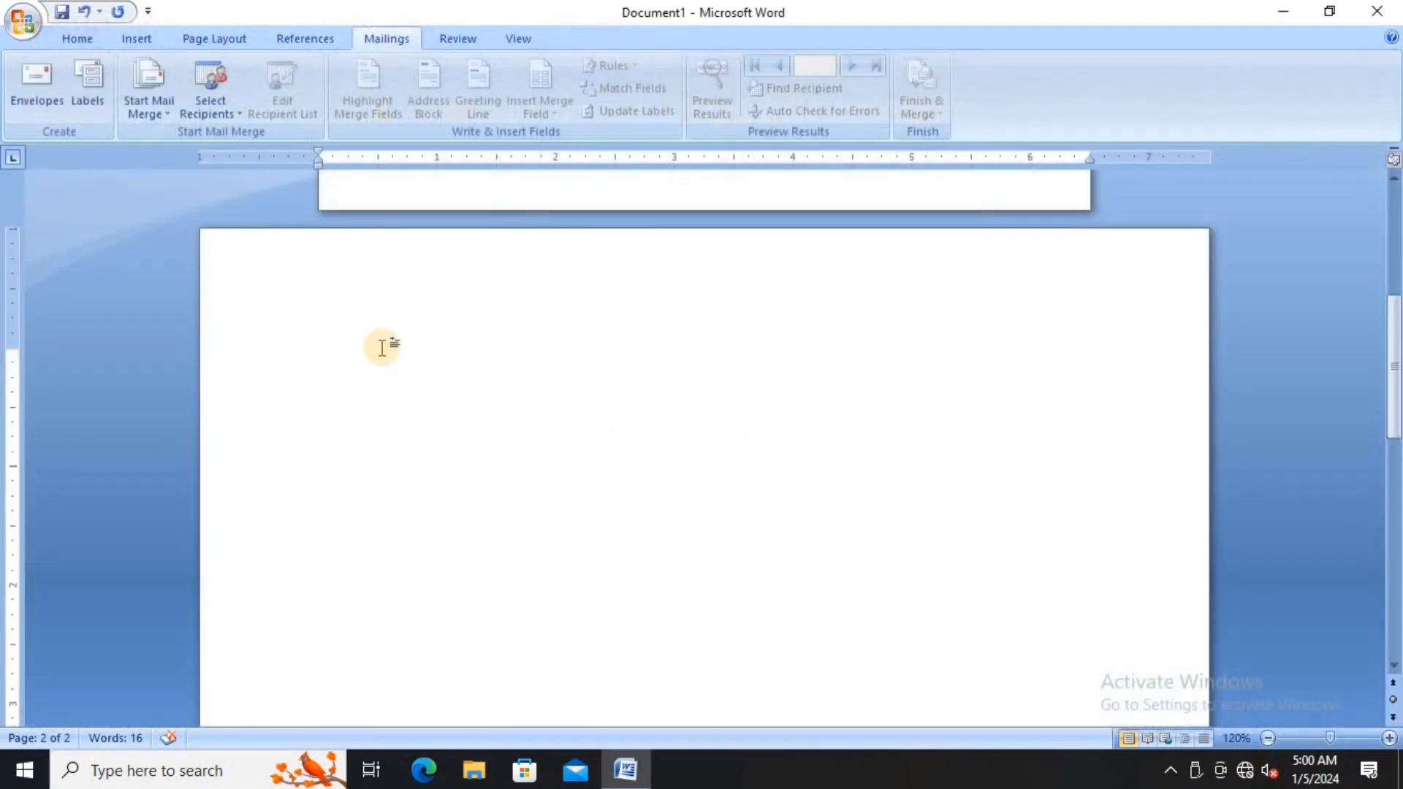
- Set the label options to continuous-feed printers with Avery A4/A5 product 3604
{"action": "left_click", "coordinate": [74, 84]}
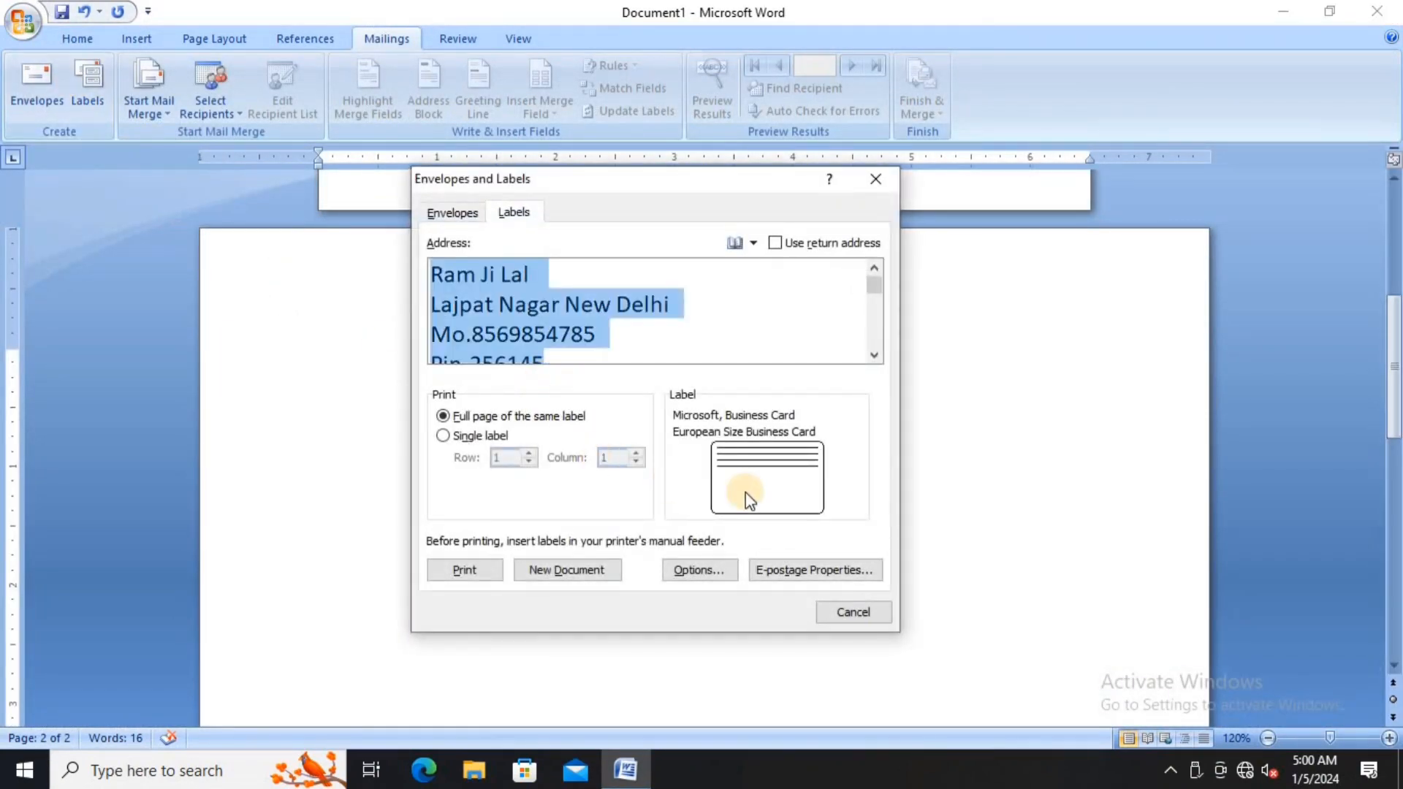
{"action": "left_click", "coordinate": [708, 570]}
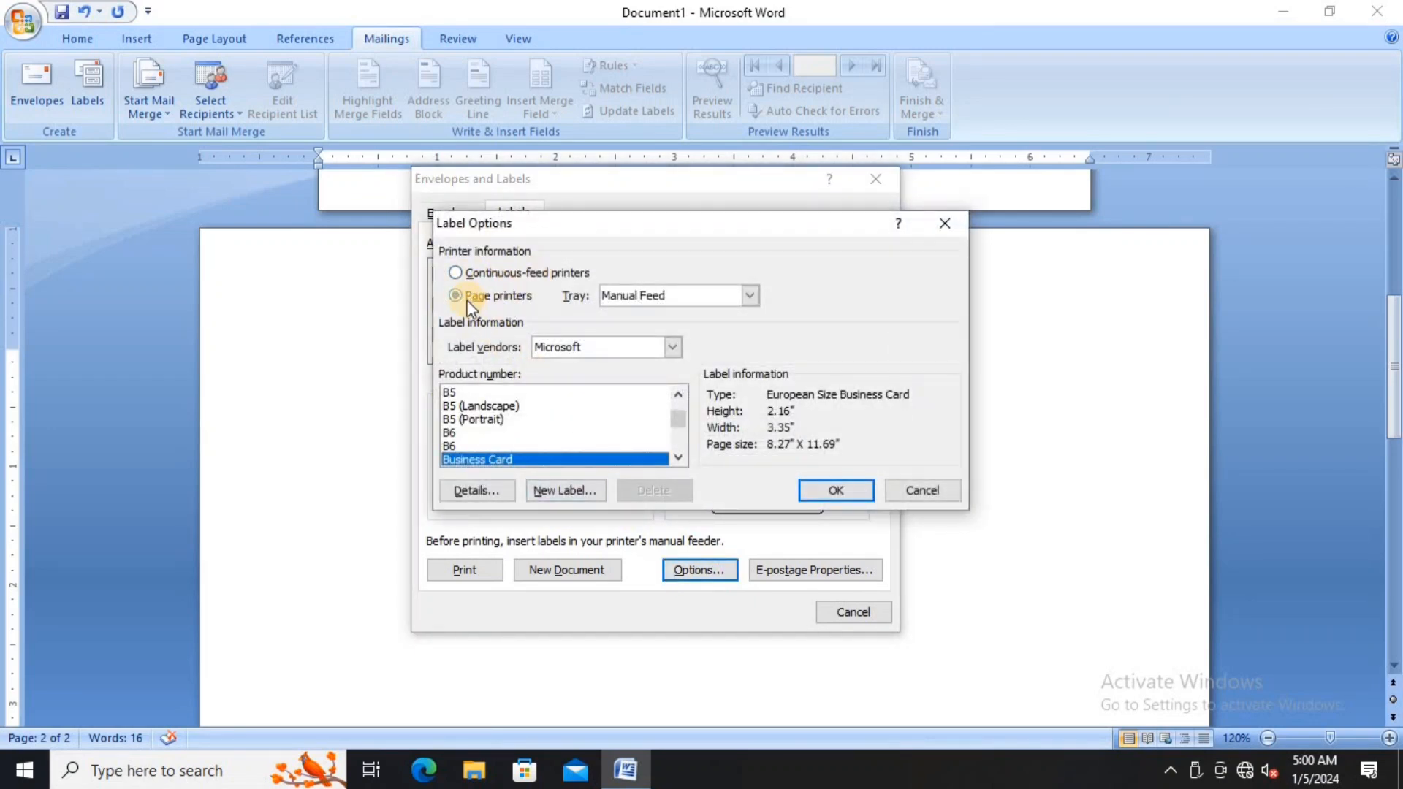
{"action": "left_click", "coordinate": [454, 273]}
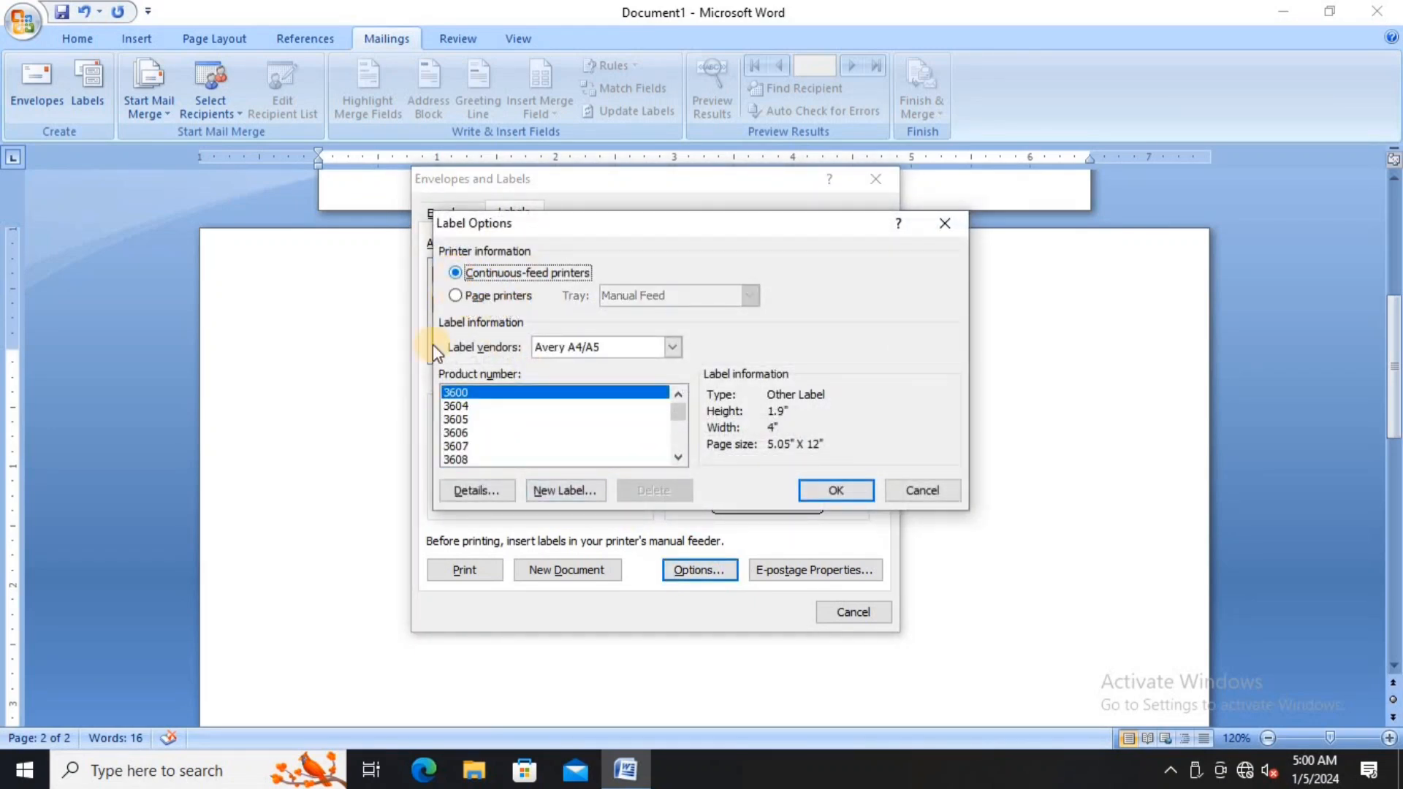
{"action": "left_click", "coordinate": [457, 406]}
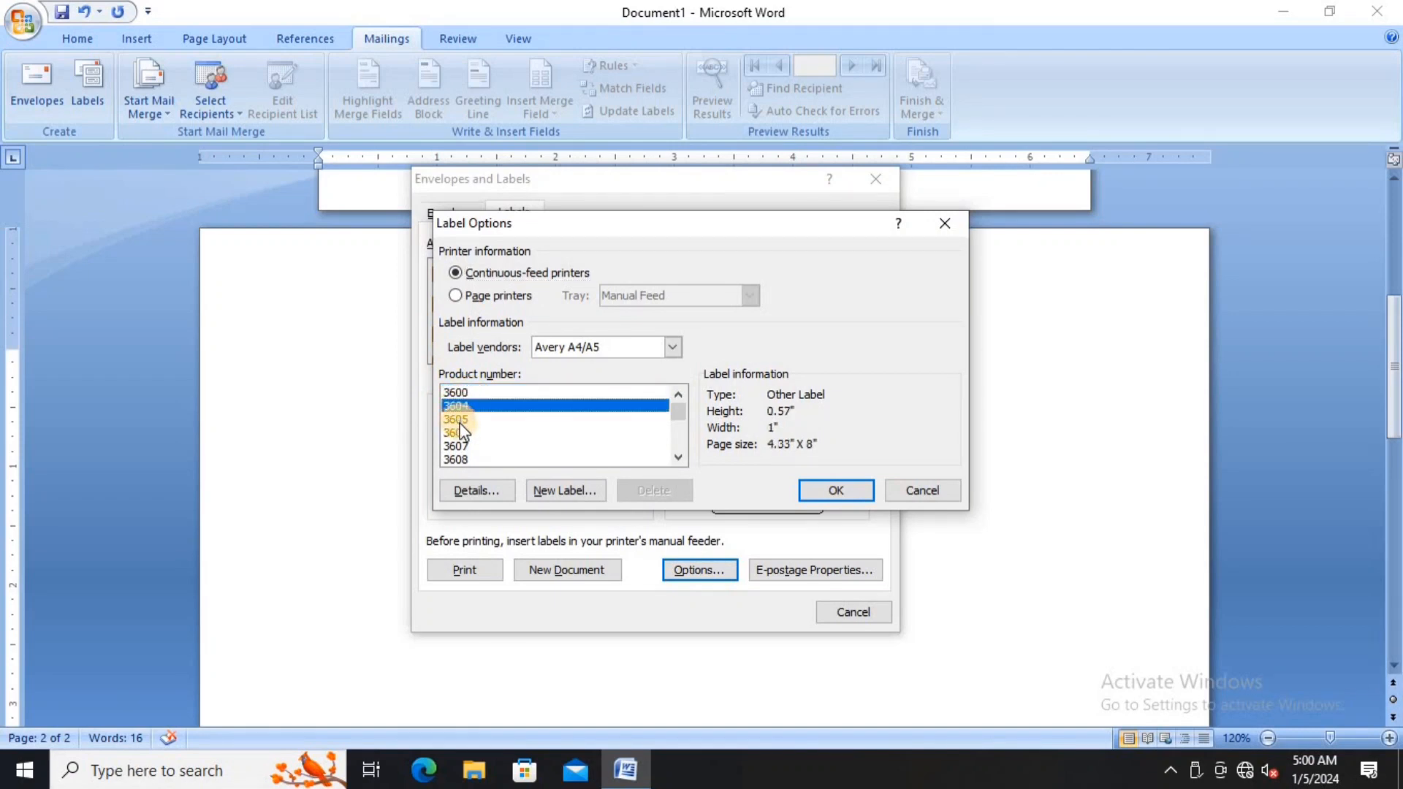
{"action": "left_click", "coordinate": [456, 419]}
{"action": "left_click", "coordinate": [456, 433]}
{"action": "left_click", "coordinate": [459, 447]}
{"action": "left_click", "coordinate": [463, 461]}
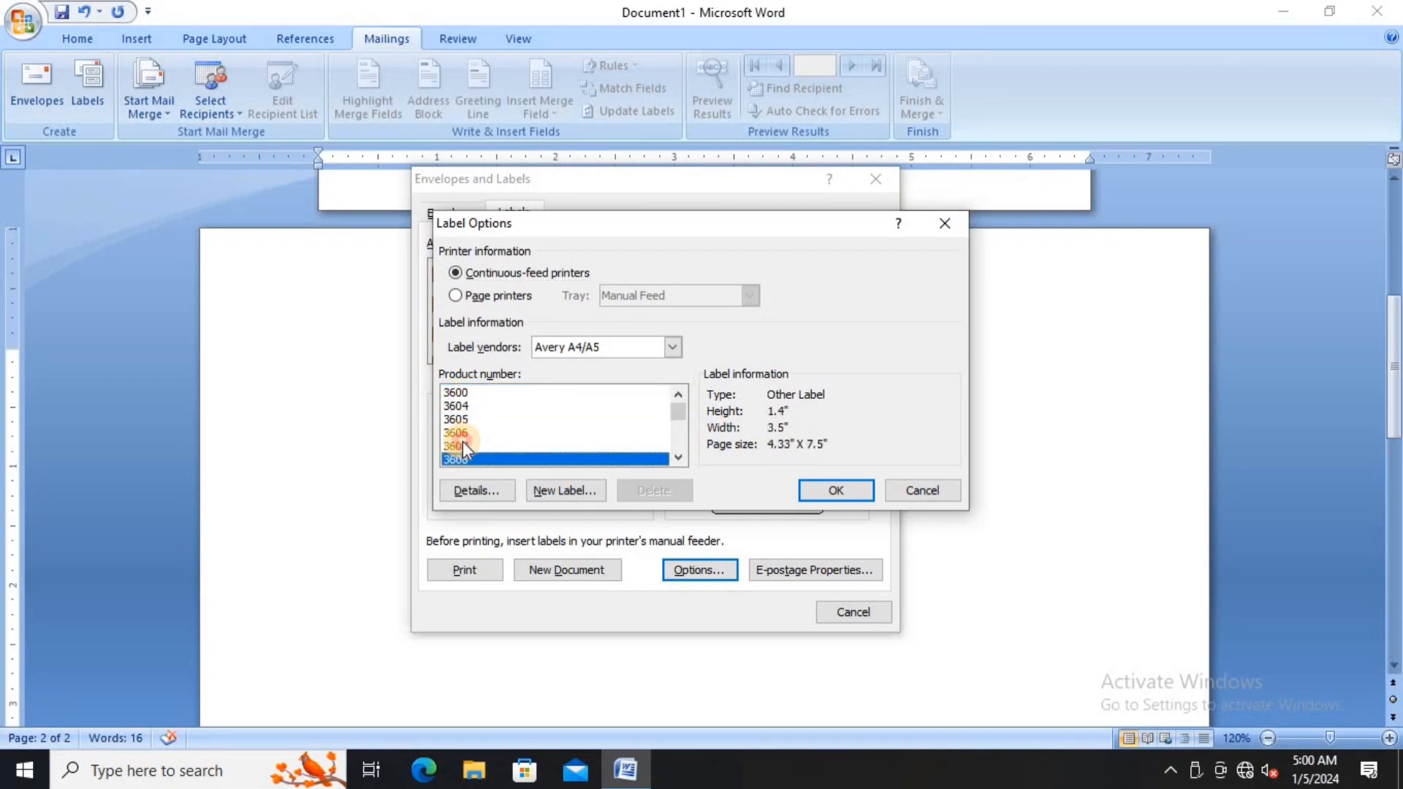
{"action": "left_click", "coordinate": [463, 445]}
{"action": "left_click", "coordinate": [463, 418]}
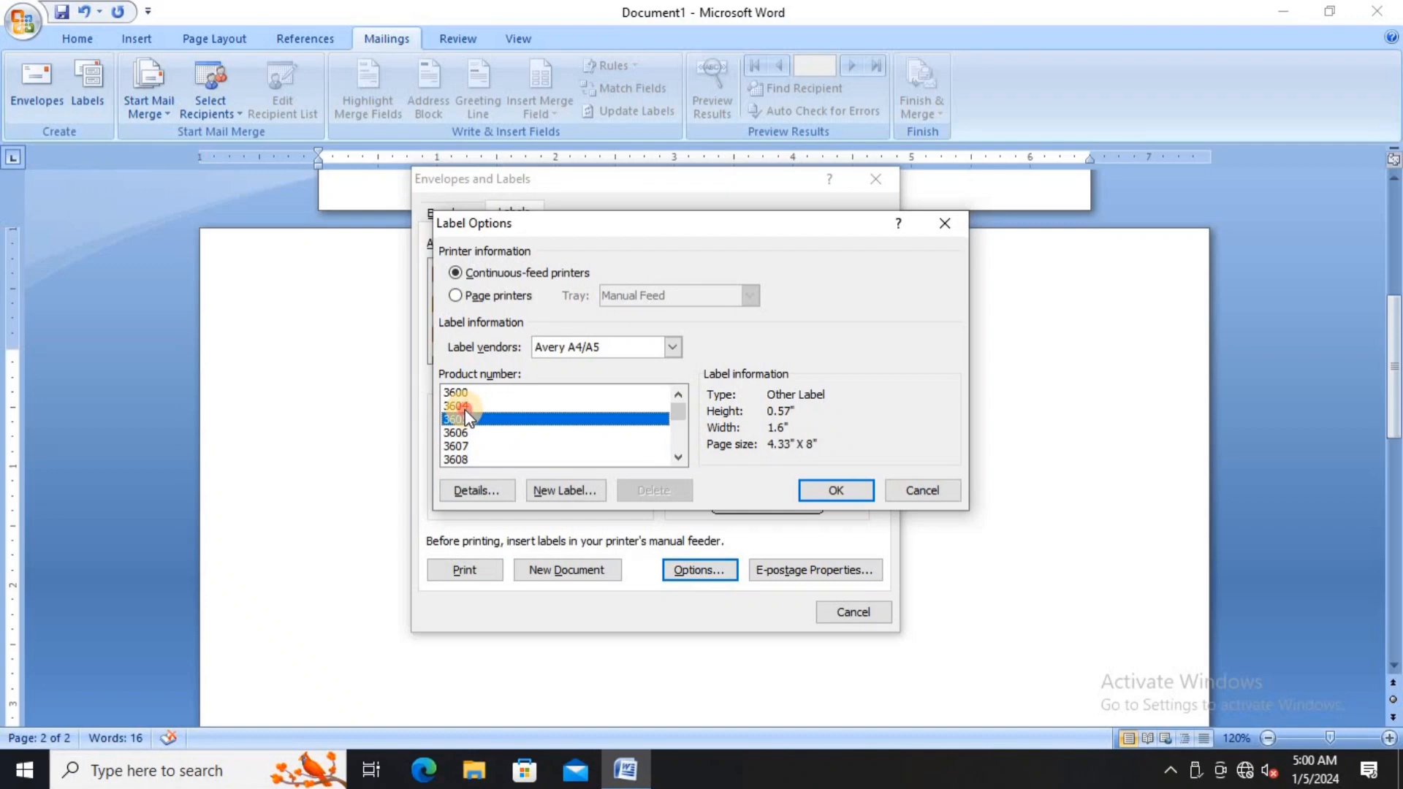
{"action": "left_click", "coordinate": [460, 406]}
{"action": "left_click", "coordinate": [817, 490]}
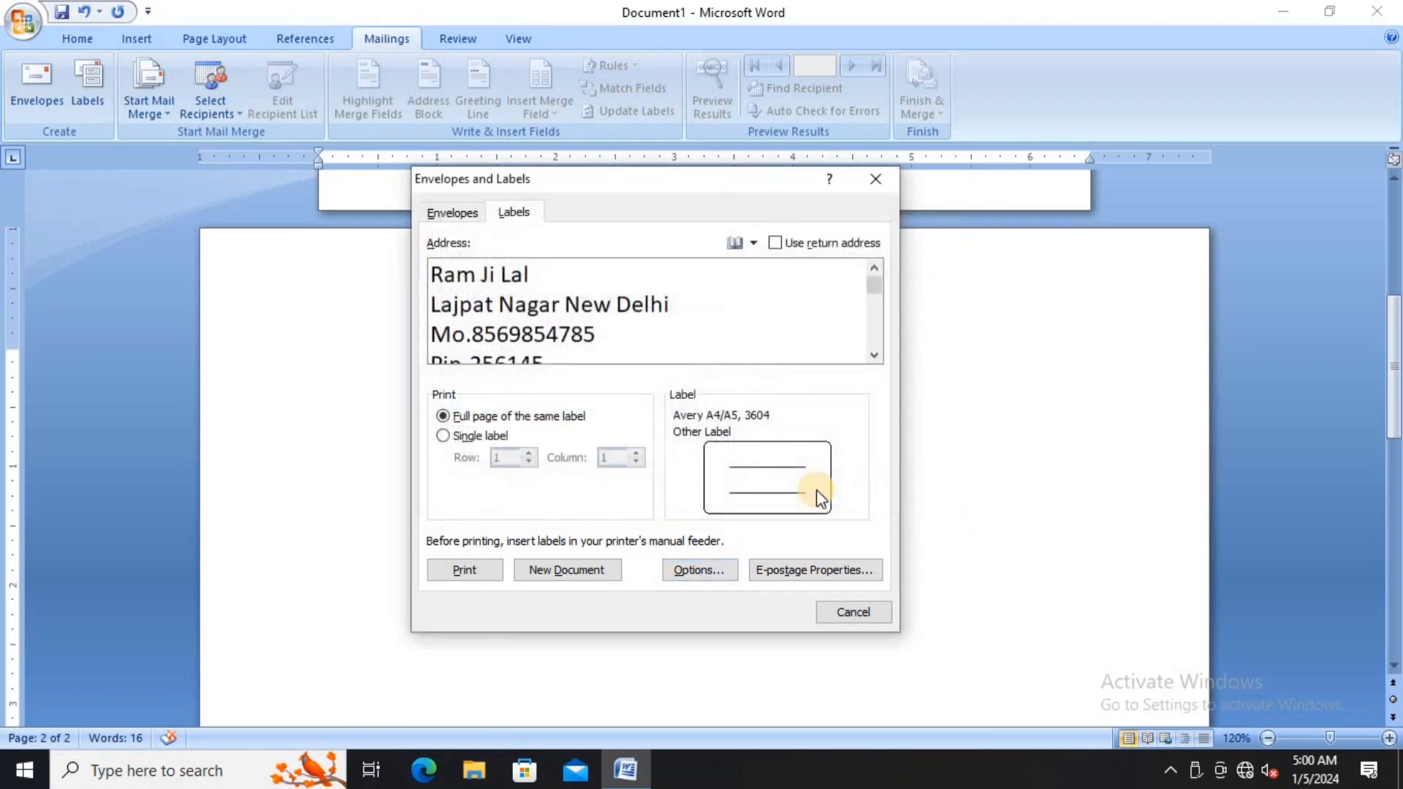
- Generate the Labels4 sheet of 3604 labels, view it maximized, and close it without saving
{"action": "left_click", "coordinate": [613, 567]}
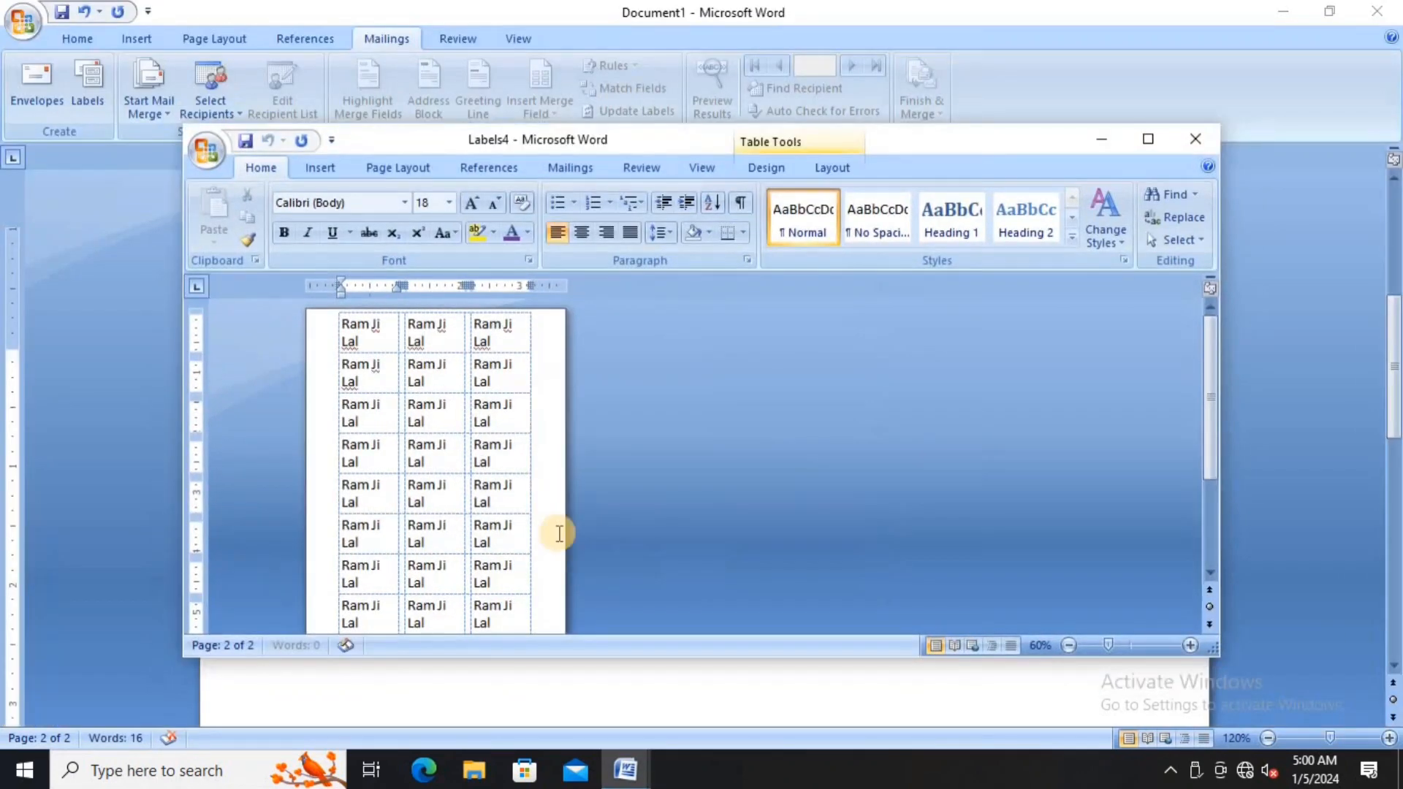
{"action": "left_click", "coordinate": [1144, 146]}
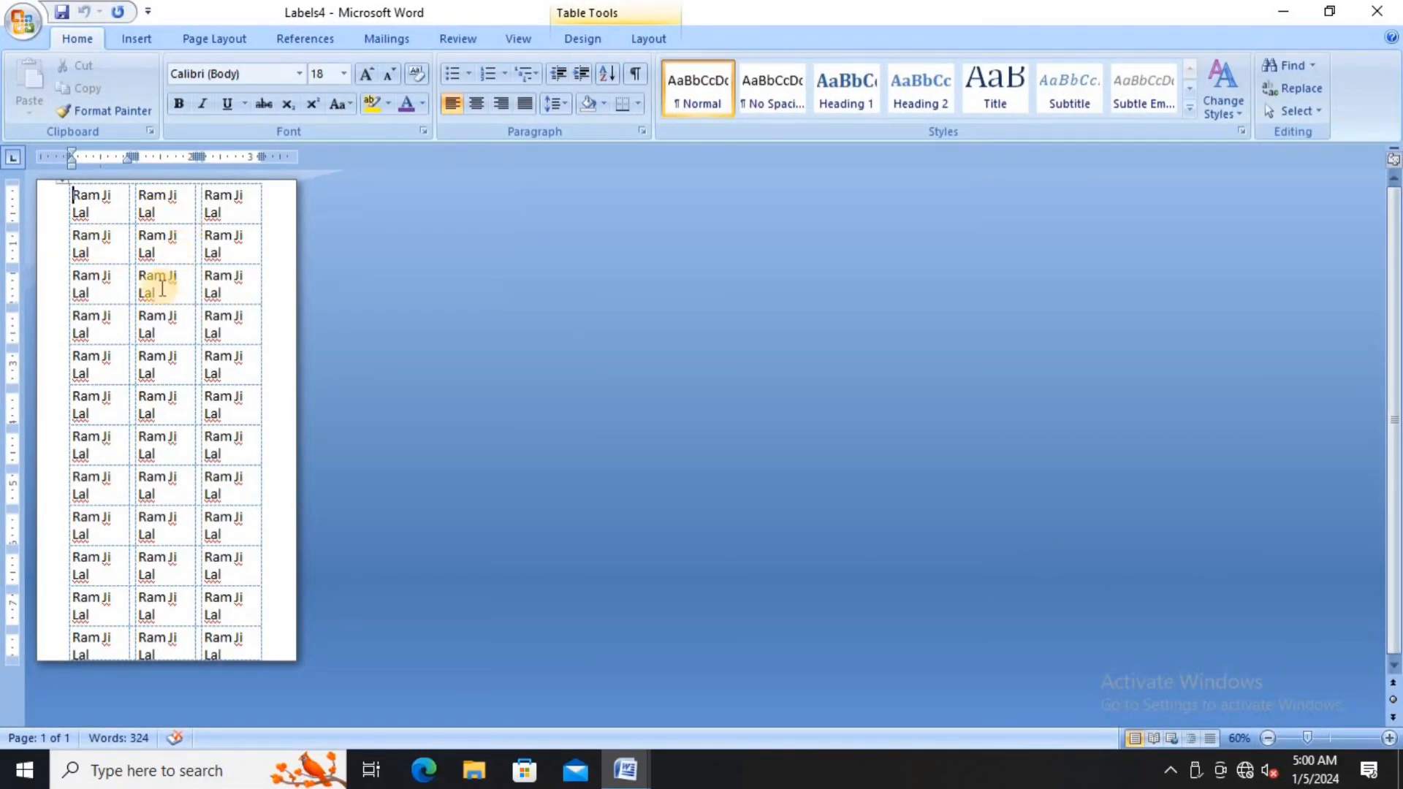
{"action": "left_click", "coordinate": [1377, 11]}
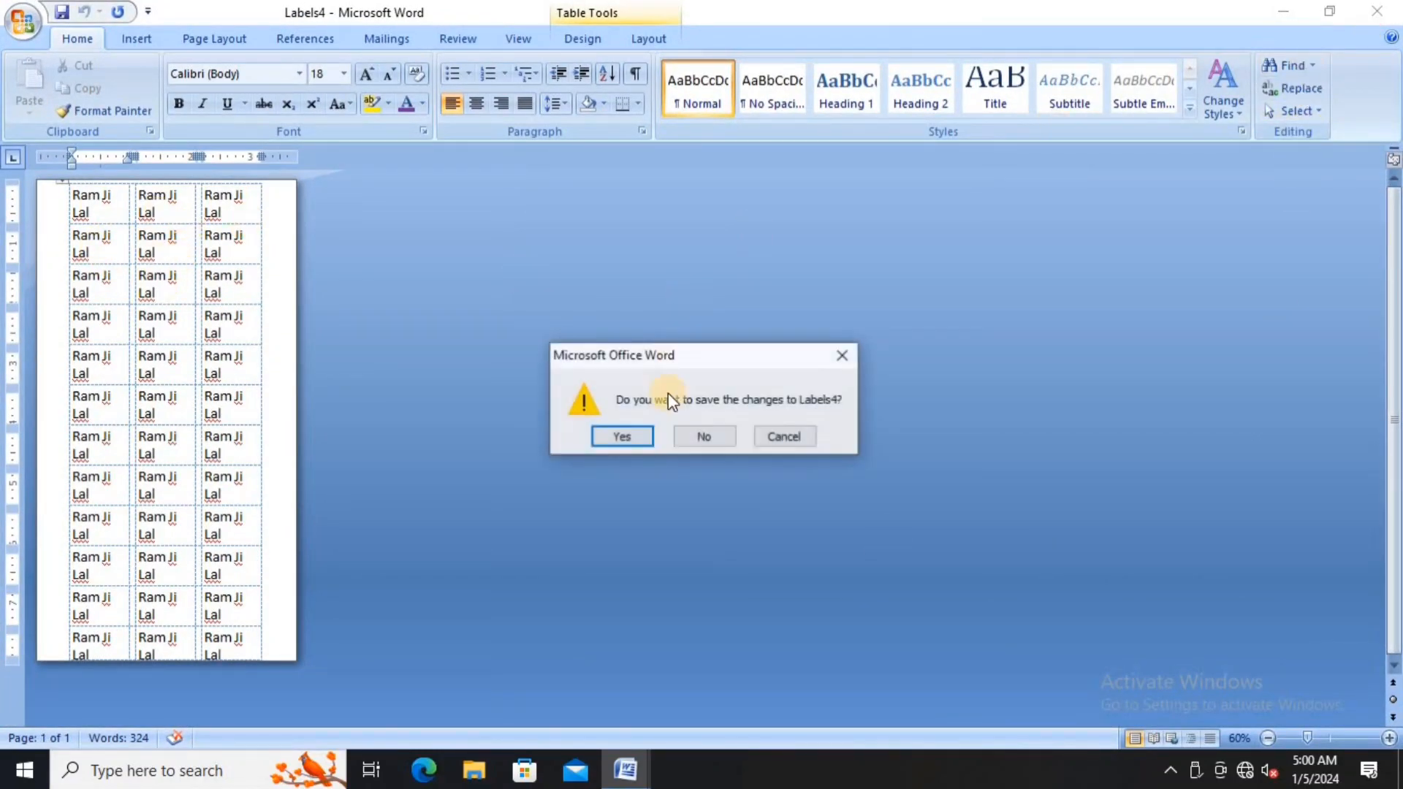
{"action": "left_click", "coordinate": [701, 436]}
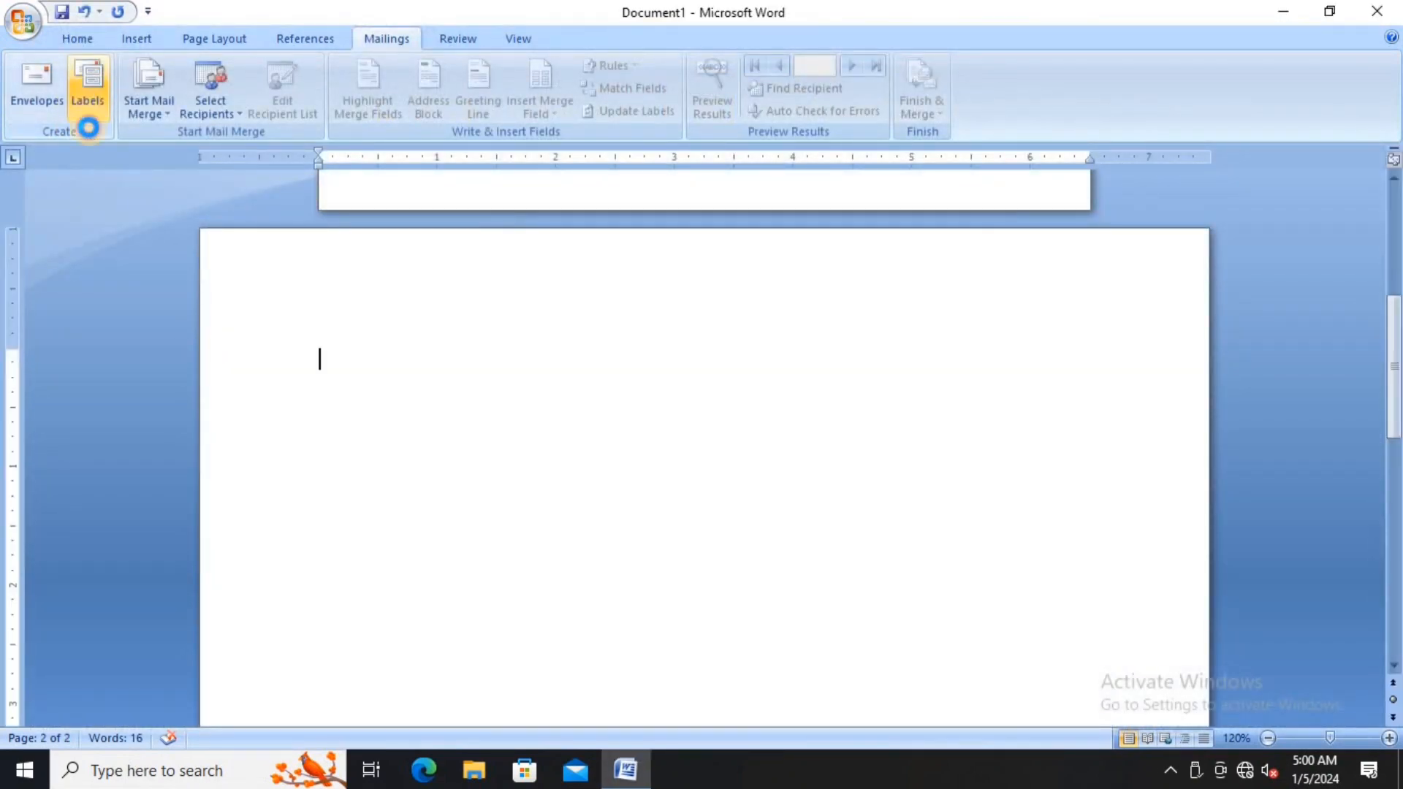
- Change the label product to Avery A4/A5 3600 in Label Options
{"action": "left_click", "coordinate": [88, 86]}
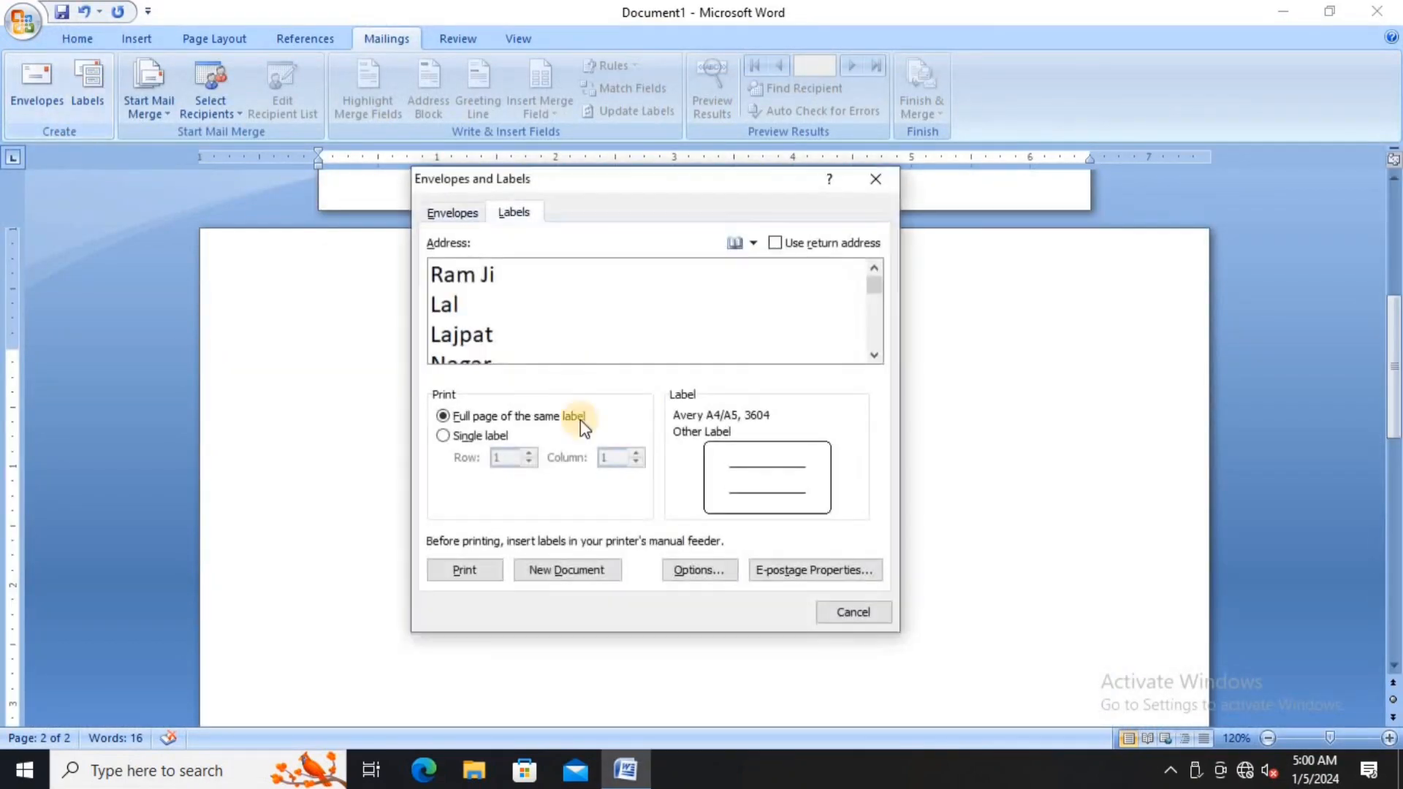
{"action": "left_click", "coordinate": [700, 570]}
{"action": "left_click", "coordinate": [468, 393]}
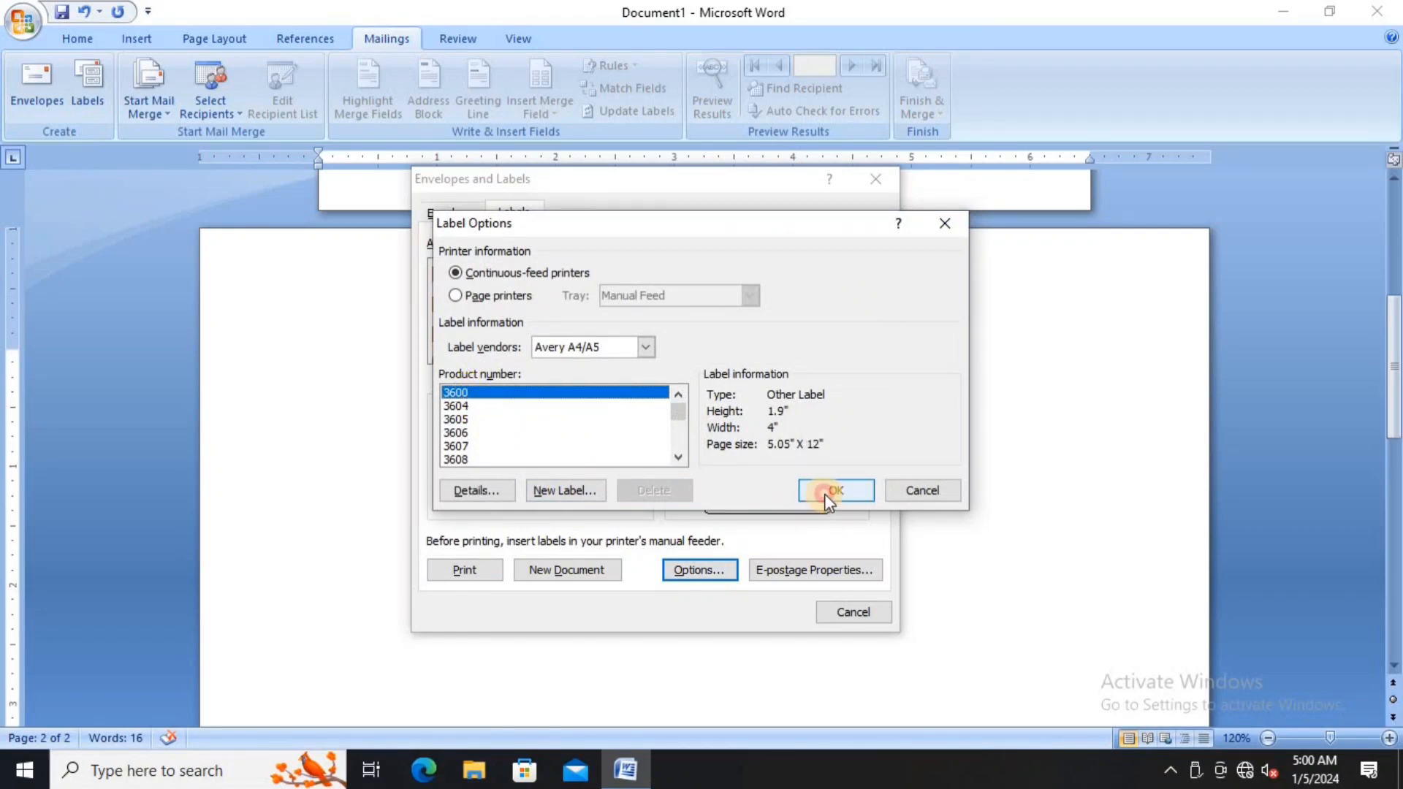
{"action": "left_click", "coordinate": [834, 490]}
- Generate the Labels5 sheet of address labels, scroll through it maximized, and close it unsaved
{"action": "left_click", "coordinate": [573, 568]}
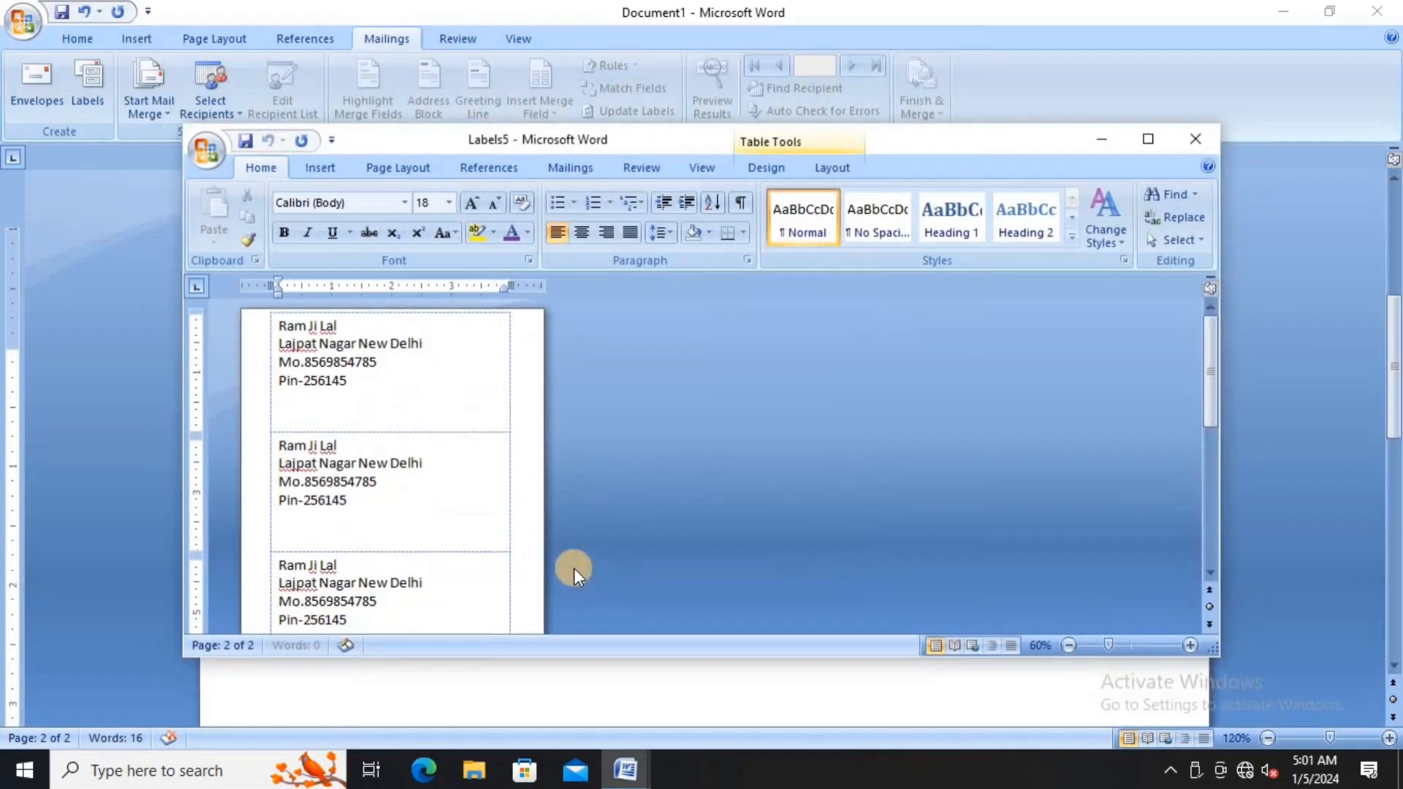
{"action": "left_click", "coordinate": [1147, 139]}
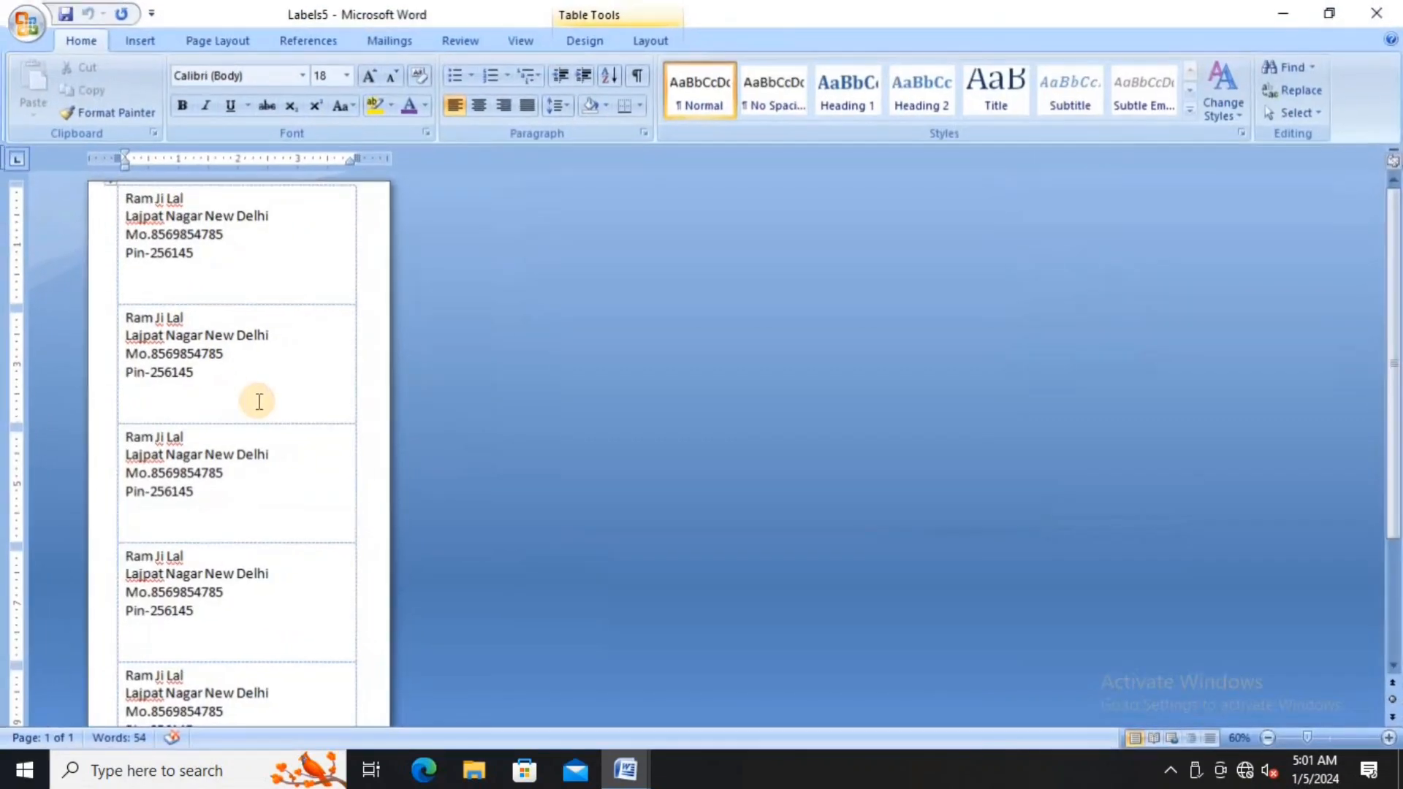
{"action": "scroll", "coordinate": [257, 398], "scroll_direction": "down", "scroll_amount": 5}
{"action": "scroll", "coordinate": [193, 599], "scroll_direction": "up", "scroll_amount": 5}
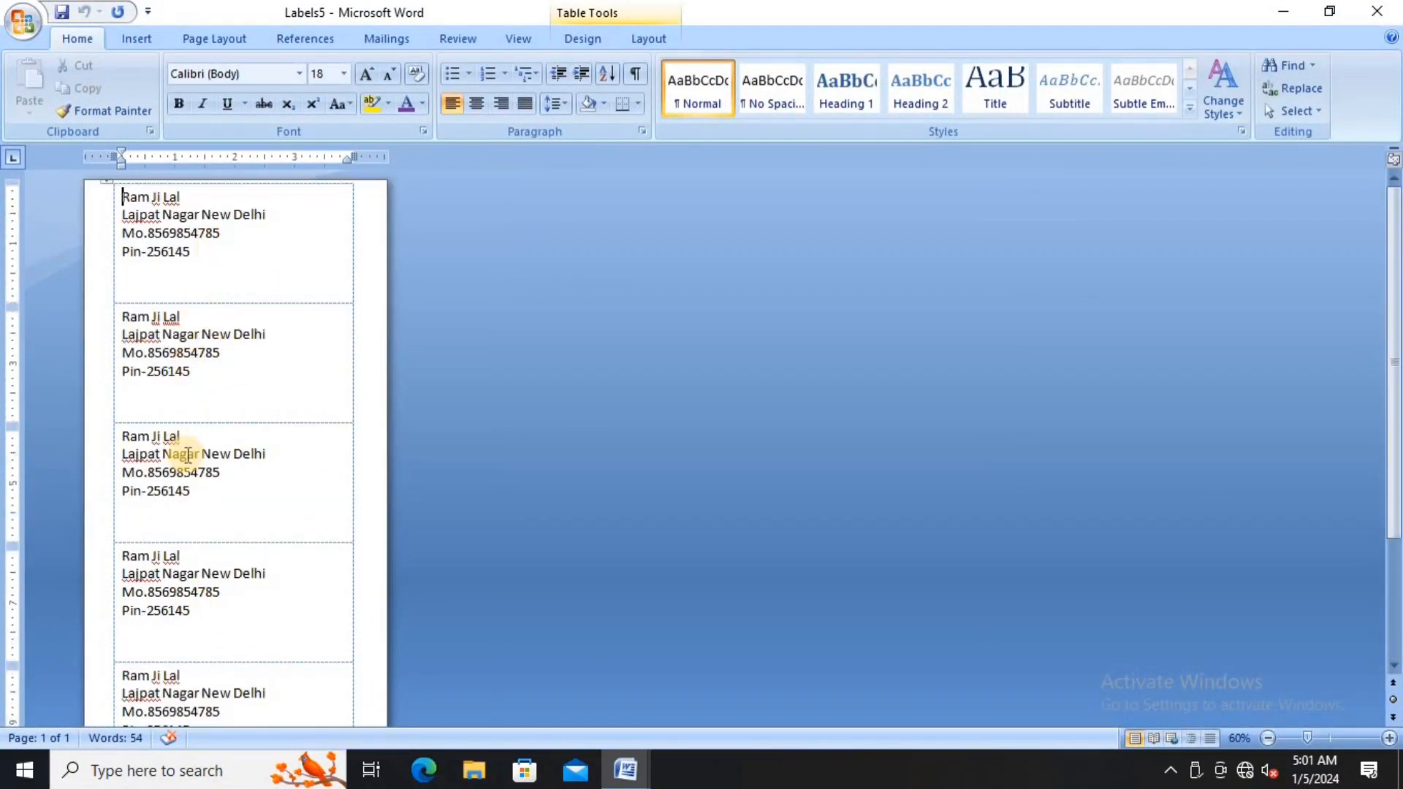
{"action": "scroll", "coordinate": [182, 439], "scroll_direction": "down", "scroll_amount": 3}
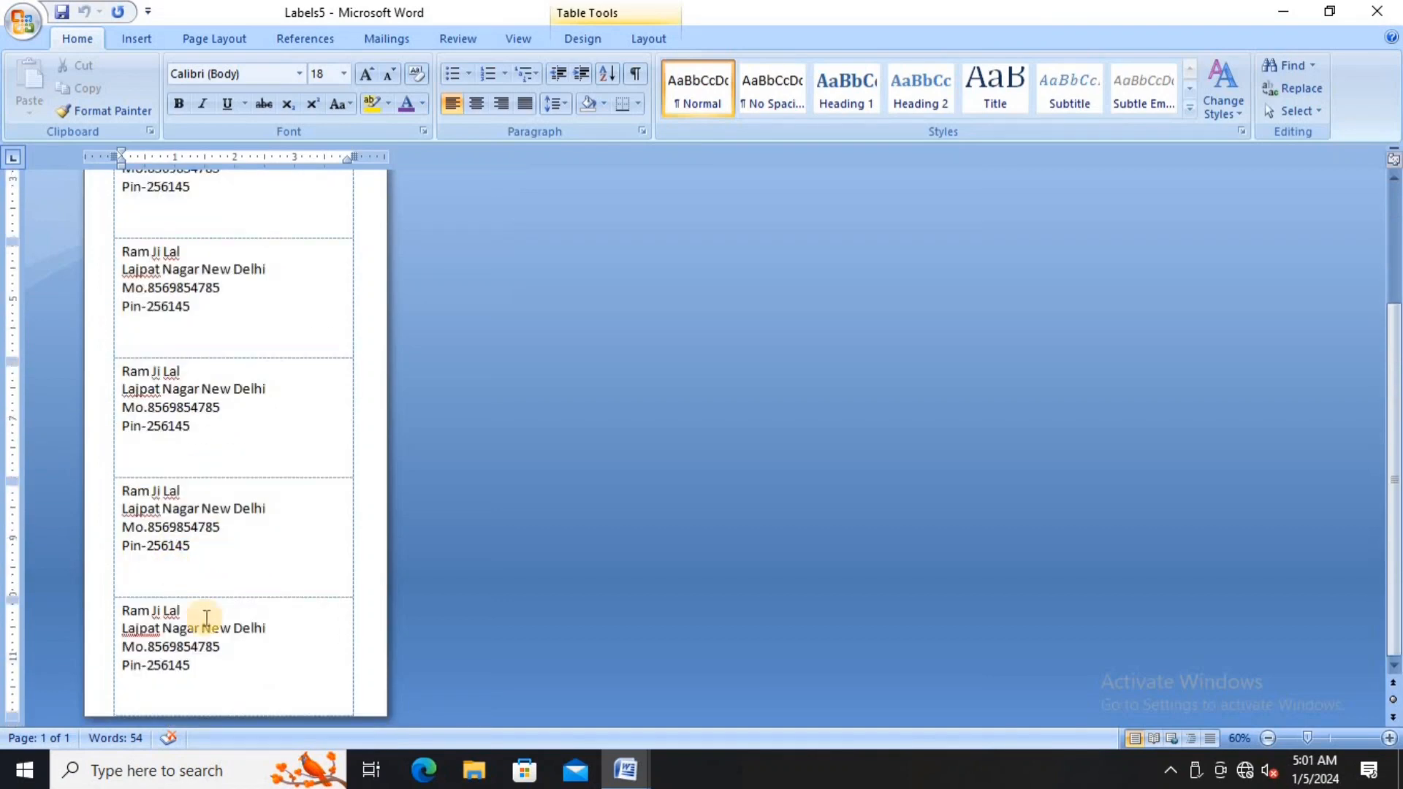
{"action": "scroll", "coordinate": [196, 619], "scroll_direction": "up", "scroll_amount": 3}
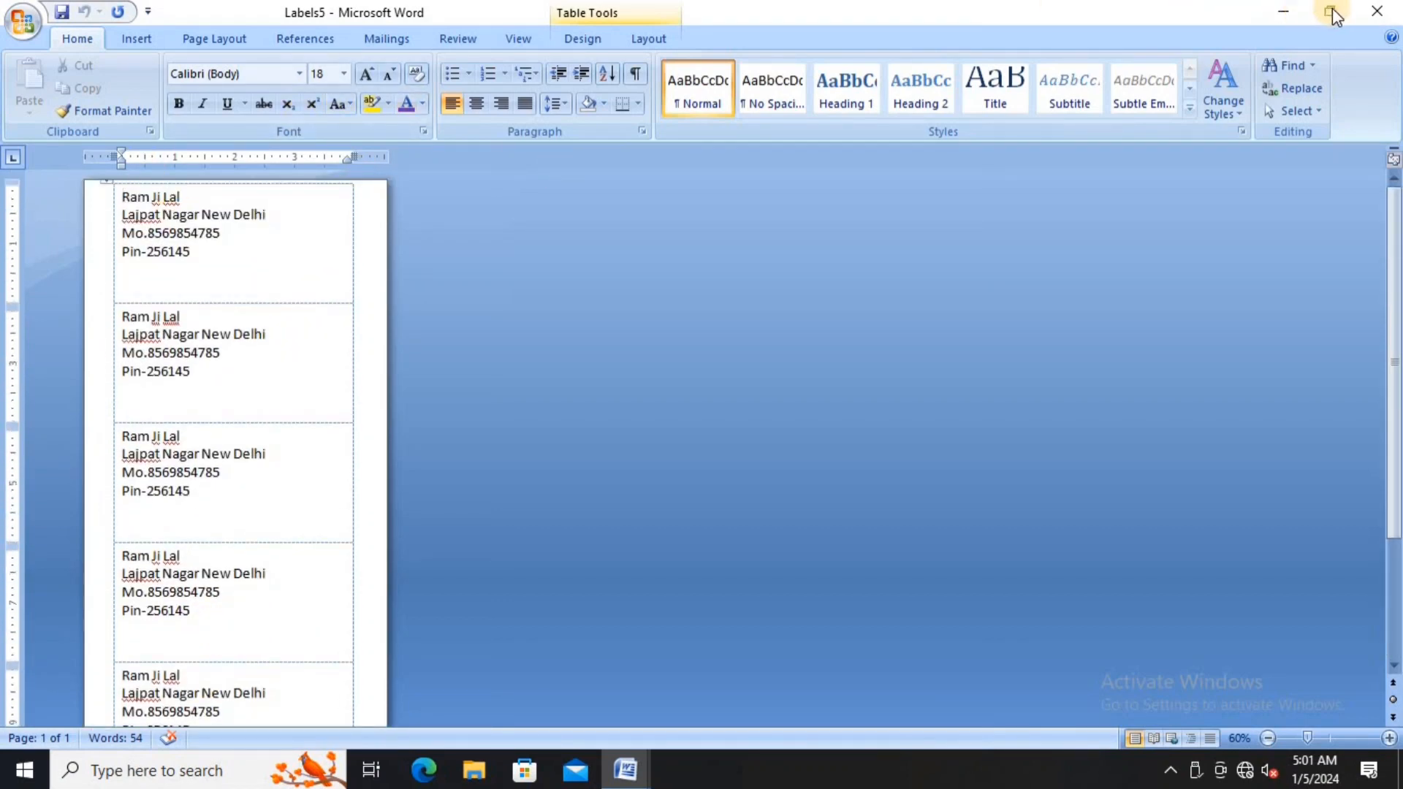
{"action": "left_click", "coordinate": [1378, 22]}
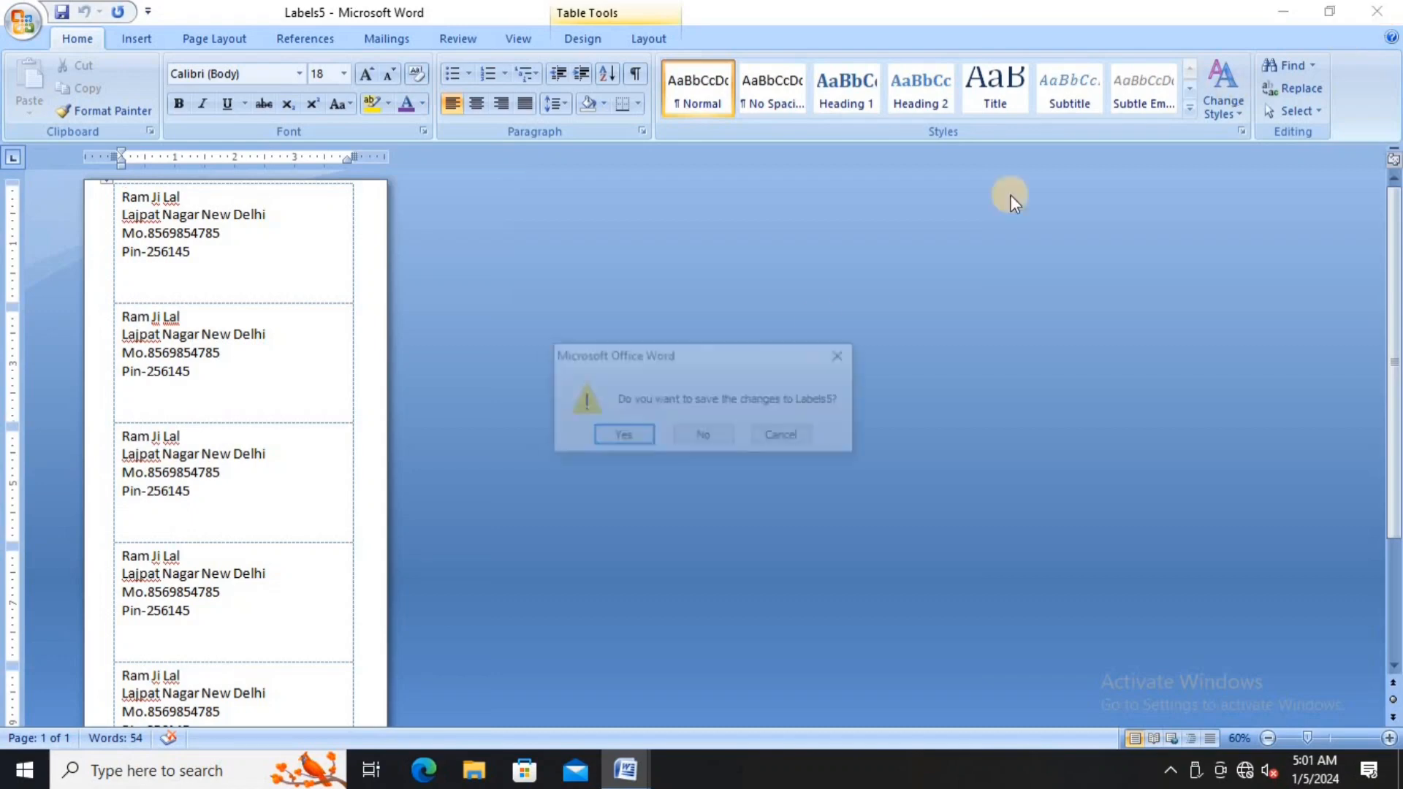
{"action": "left_click", "coordinate": [711, 437]}
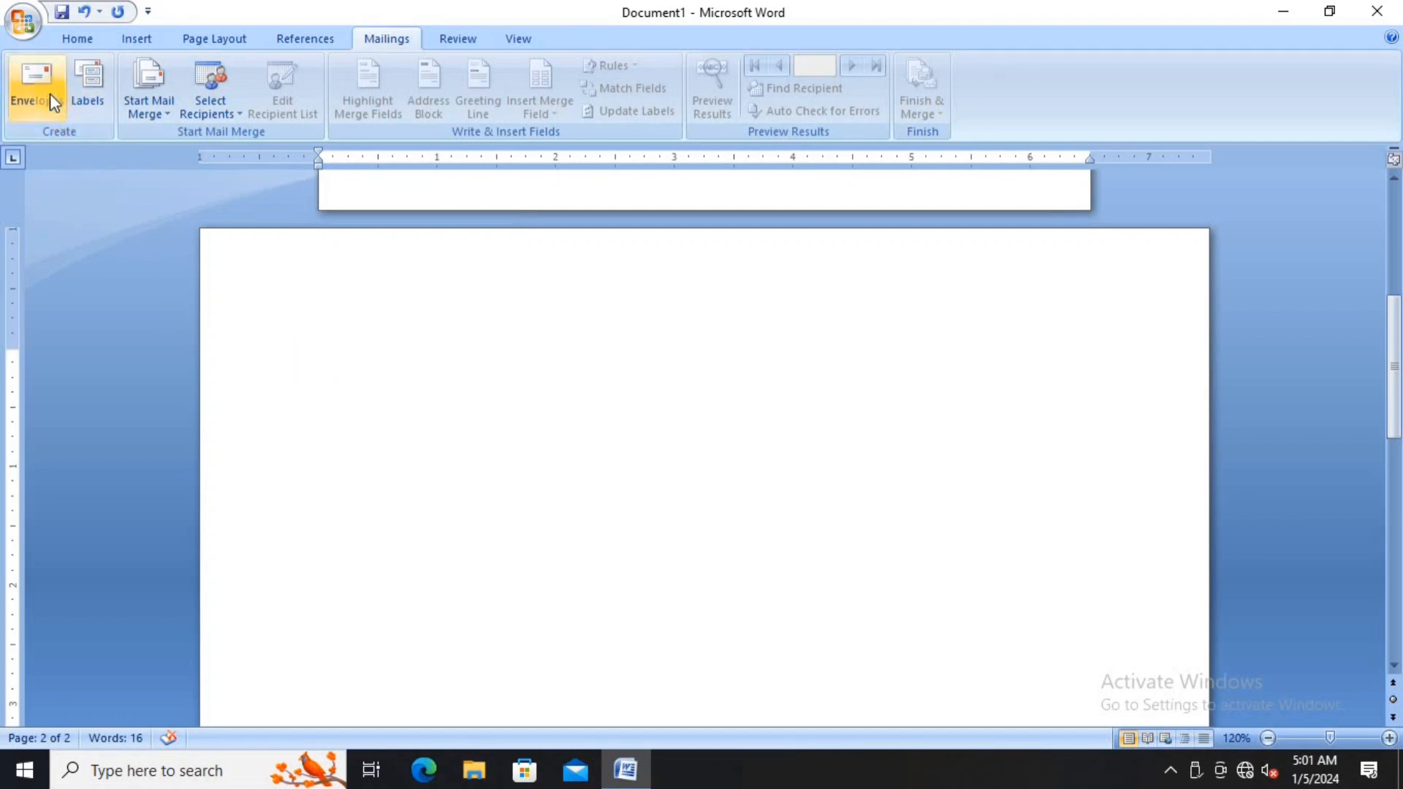
{"action": "scroll", "coordinate": [405, 387], "scroll_direction": "up", "scroll_amount": 7}
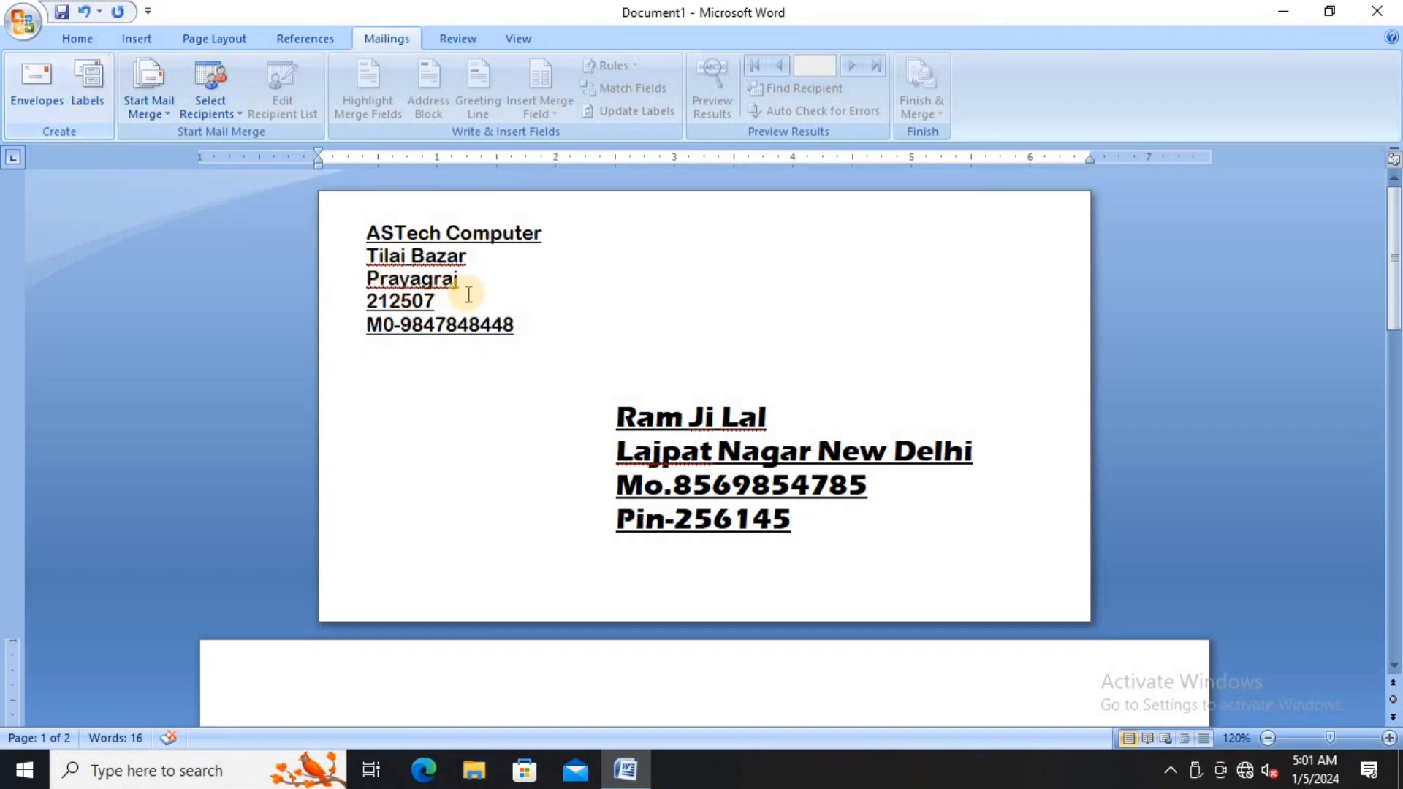
{"action": "scroll", "coordinate": [486, 356], "scroll_direction": "down", "scroll_amount": 8}
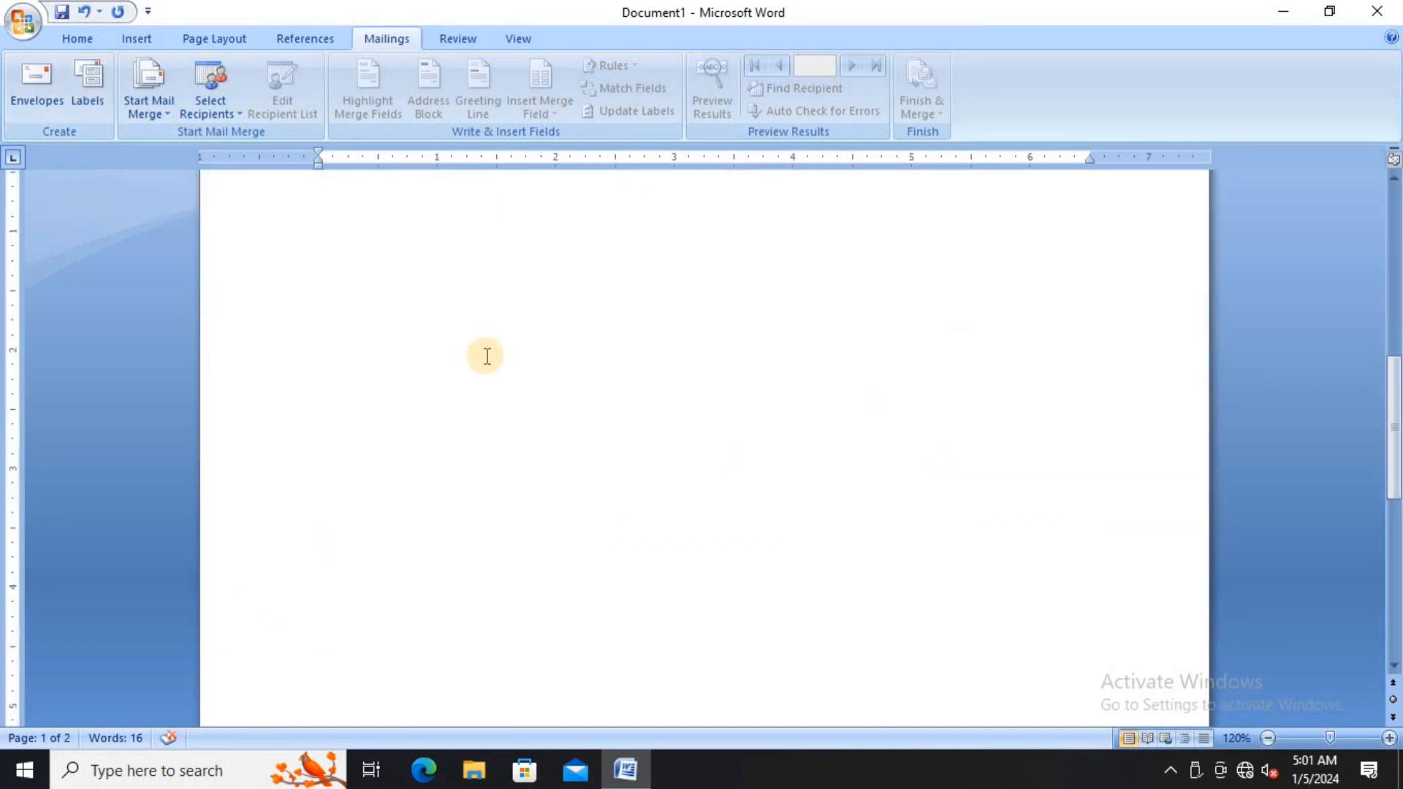
{"action": "scroll", "coordinate": [487, 356], "scroll_direction": "up", "scroll_amount": 8}
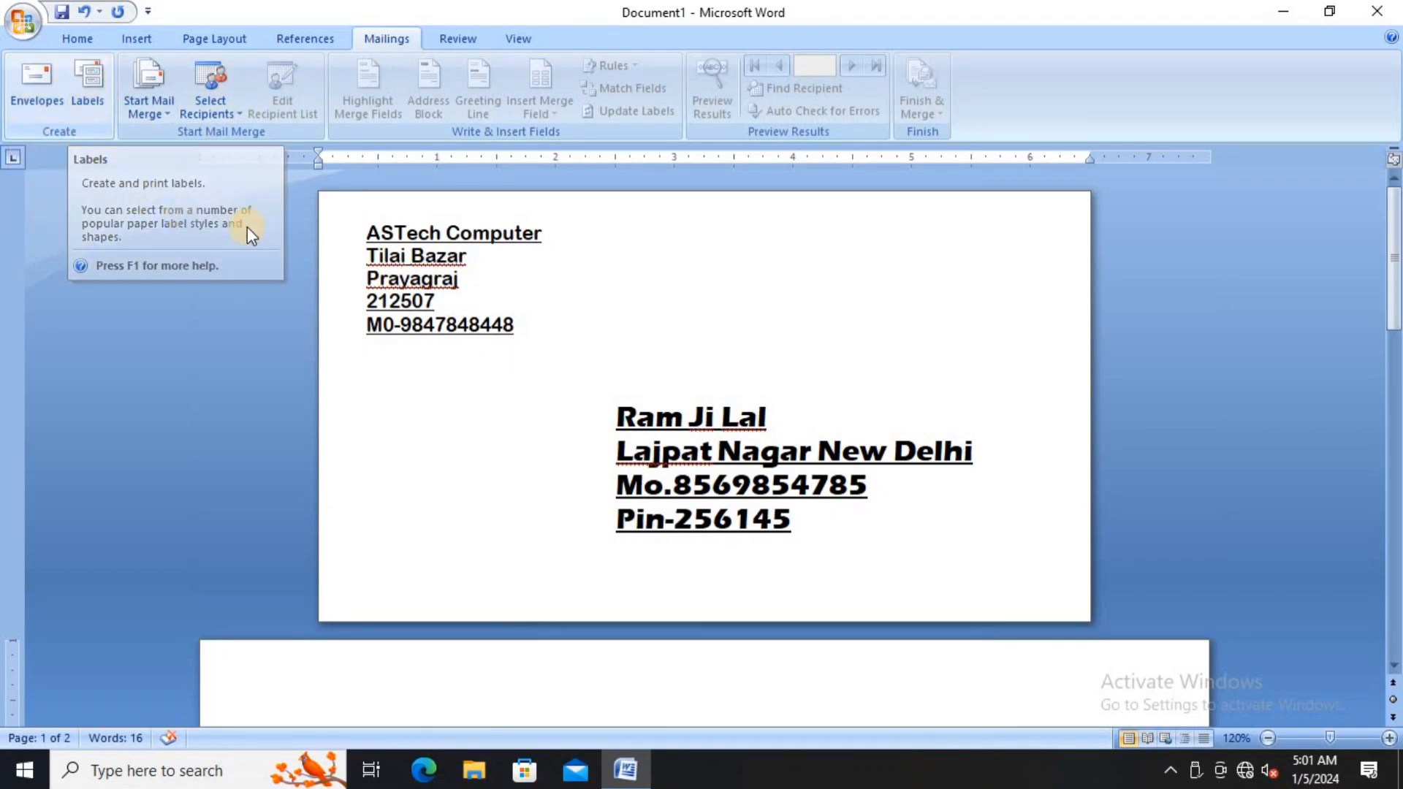
- Close the envelope document in Word and decline to save the changes
{"action": "left_click", "coordinate": [1383, 20]}
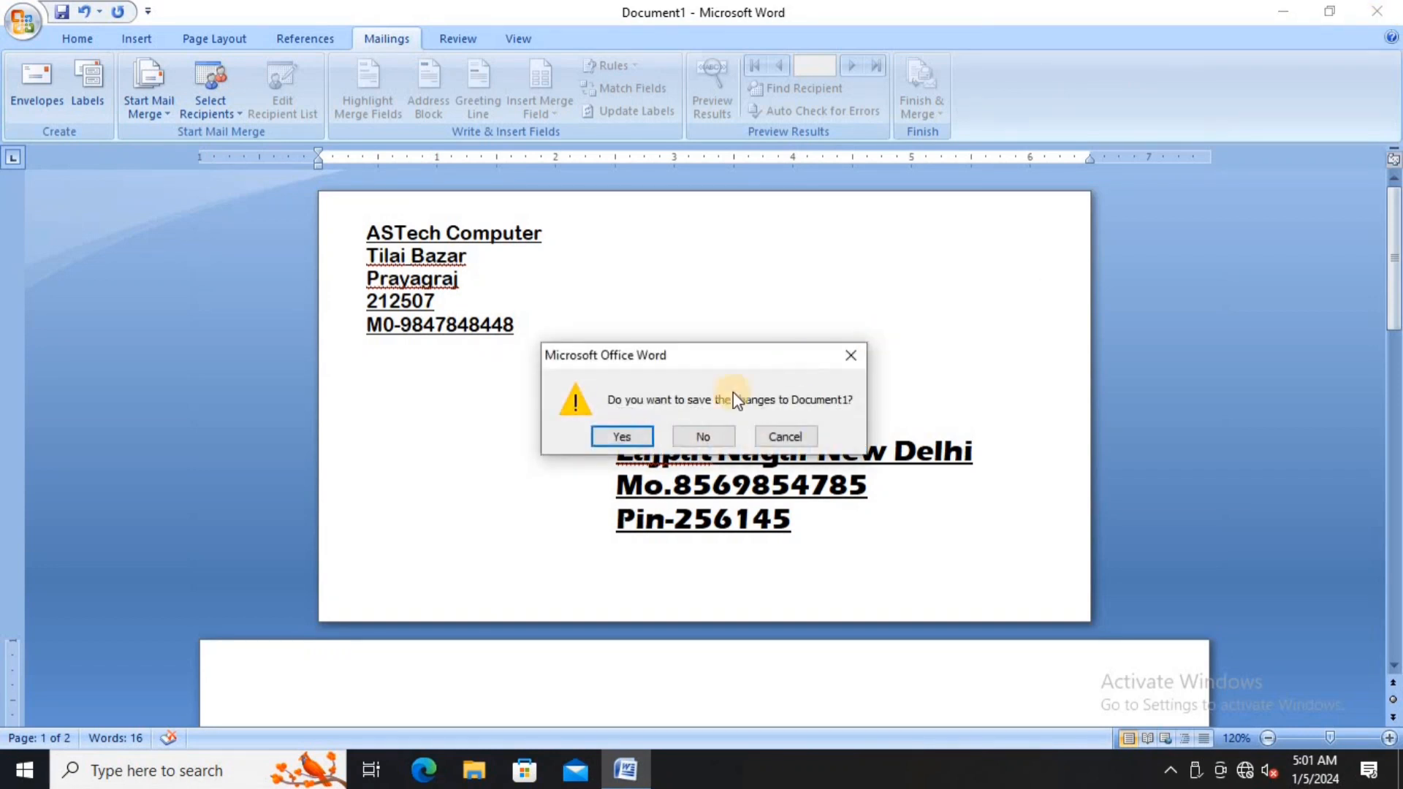
{"action": "left_click", "coordinate": [704, 437]}
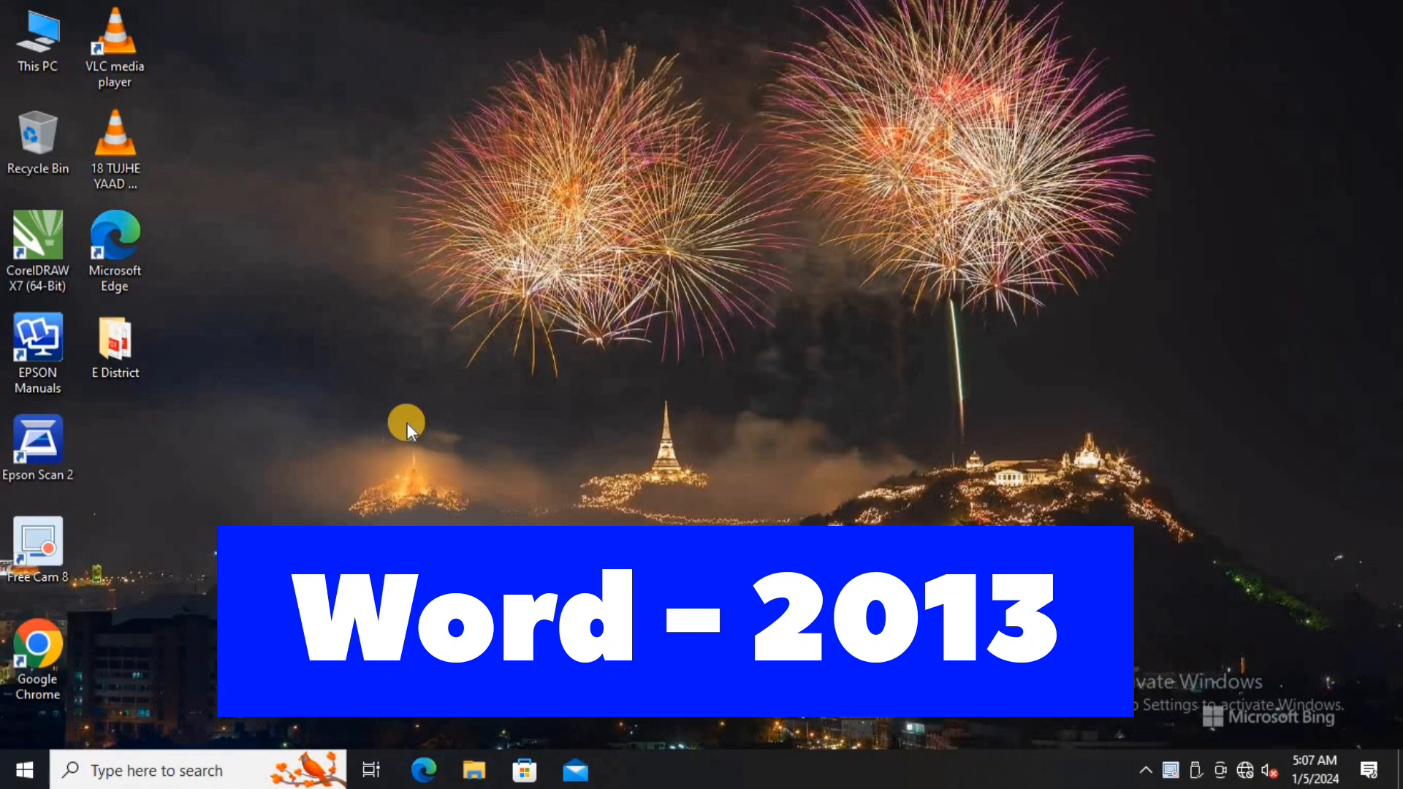
- Launch Word 2013 by searching 'word' from the Start menu
{"action": "key", "text": "super"}
{"action": "type", "text": "word"}
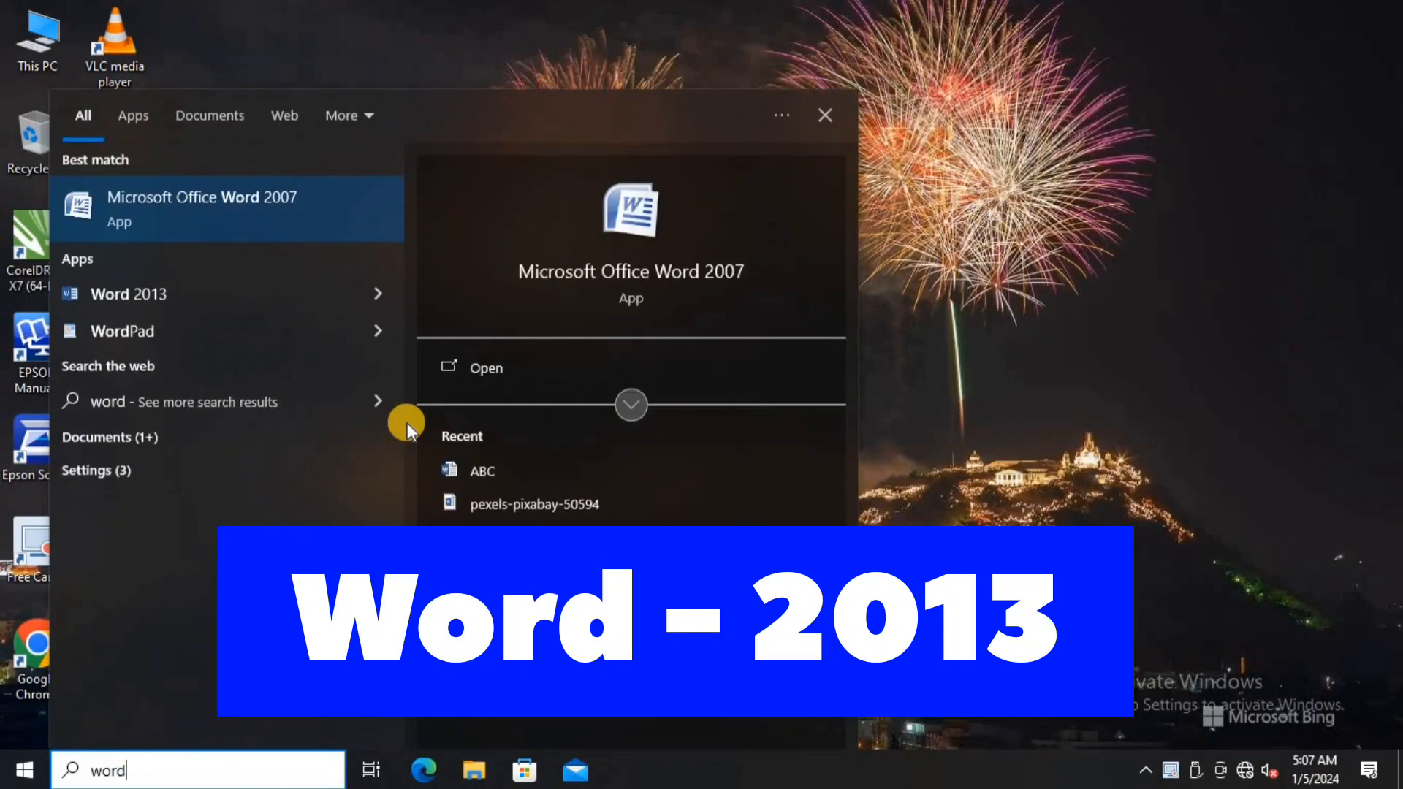
{"action": "key", "text": "Down"}
{"action": "key", "text": "Return"}
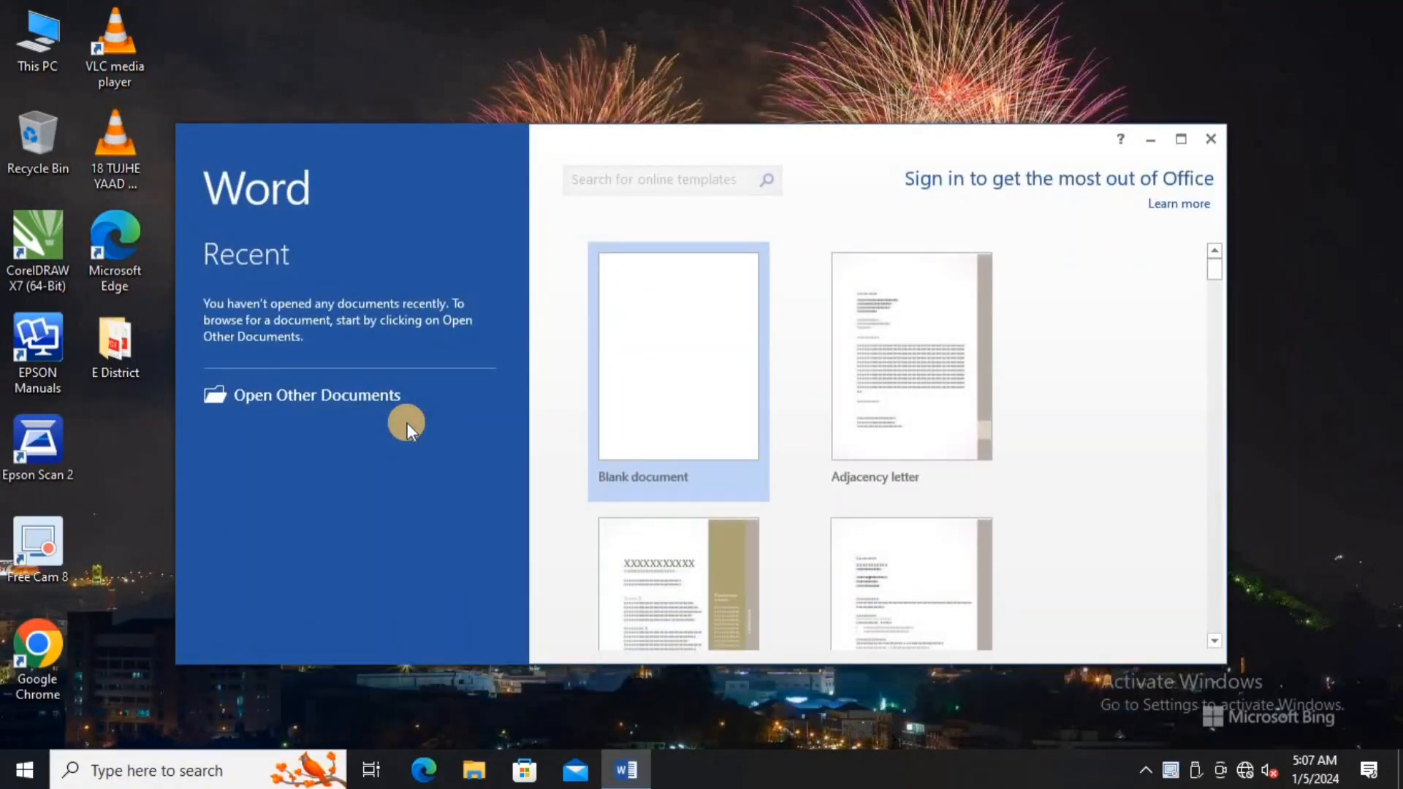
- Start a maximized blank document, zoom out slightly, and show the Mailings commands
{"action": "left_click", "coordinate": [1181, 140]}
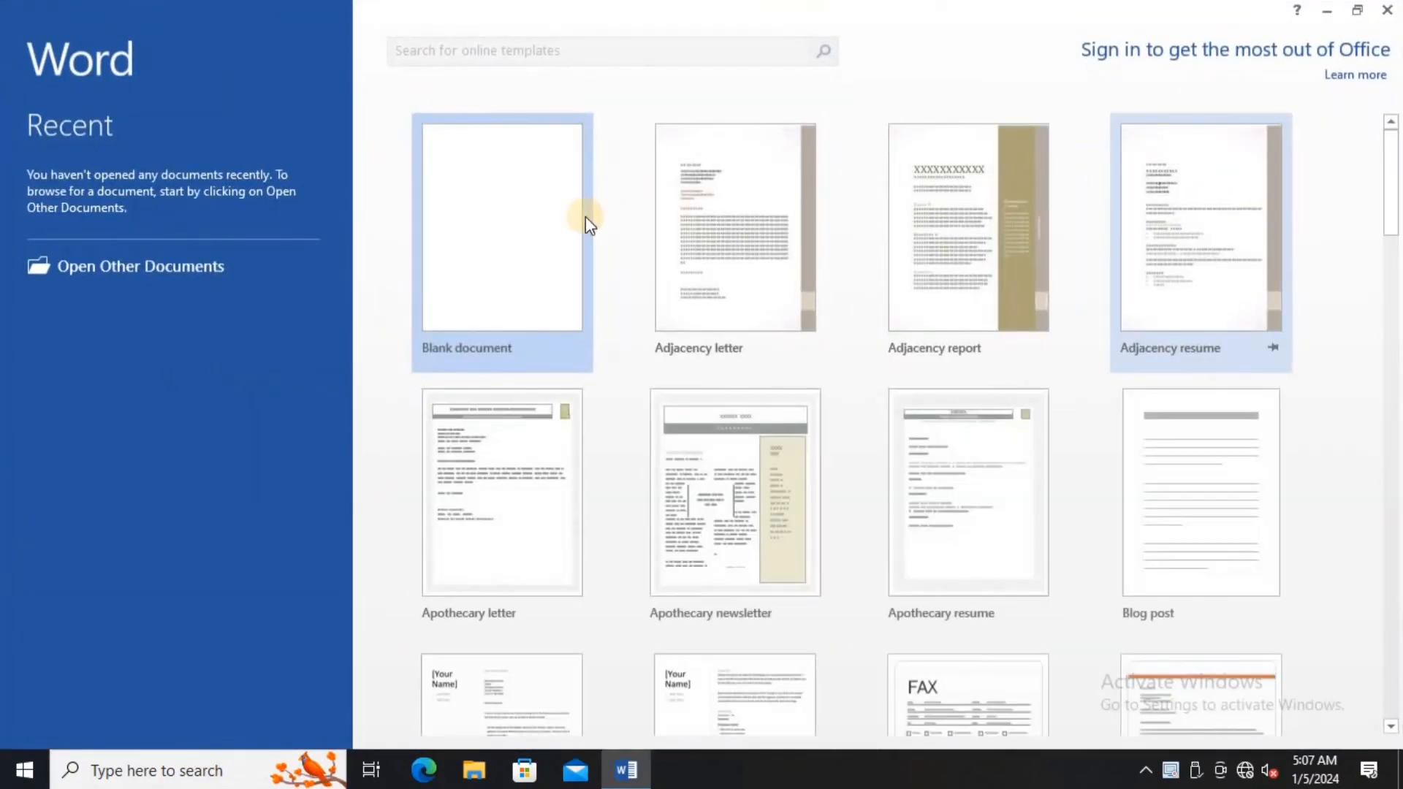
{"action": "left_click", "coordinate": [554, 242]}
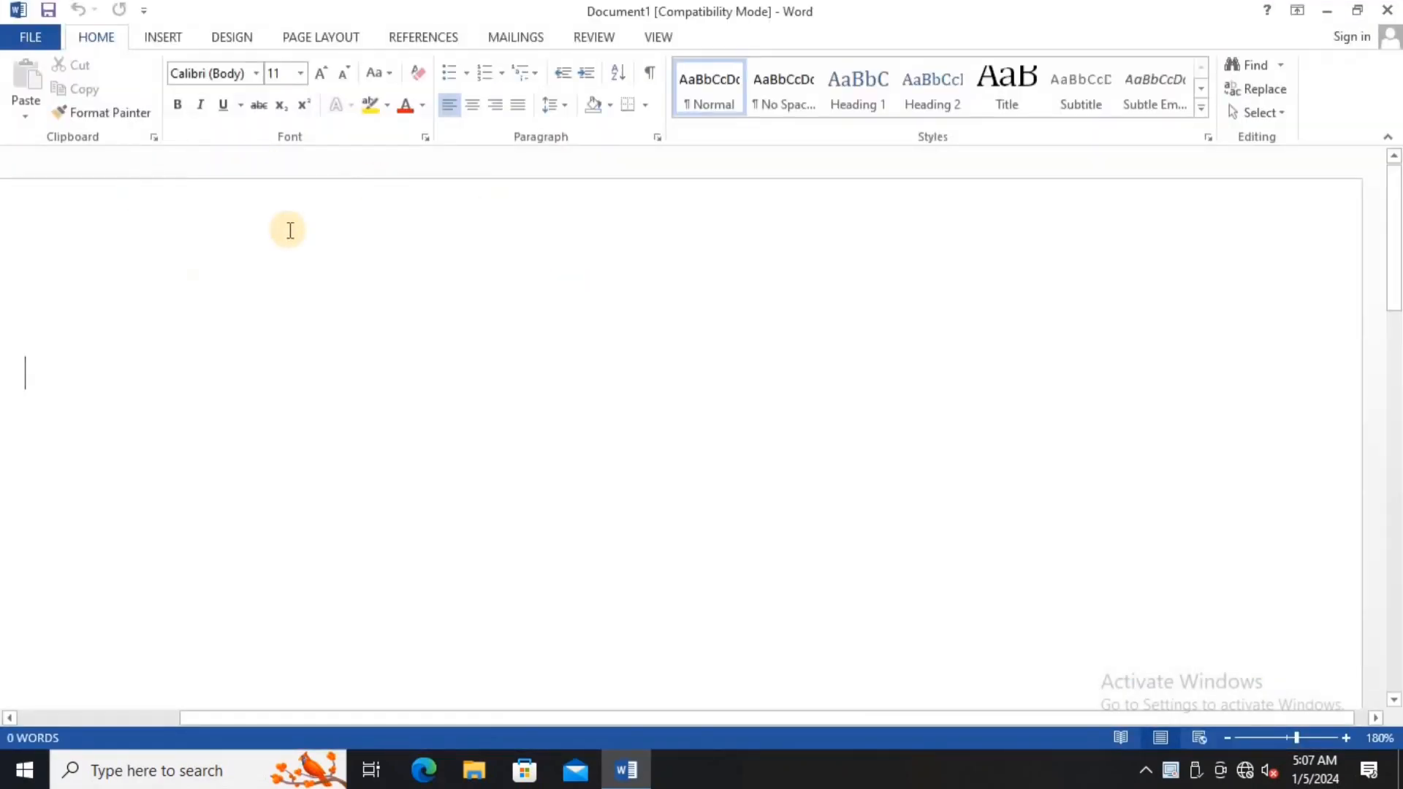
{"action": "left_click", "coordinate": [1230, 738]}
{"action": "left_click", "coordinate": [1230, 738]}
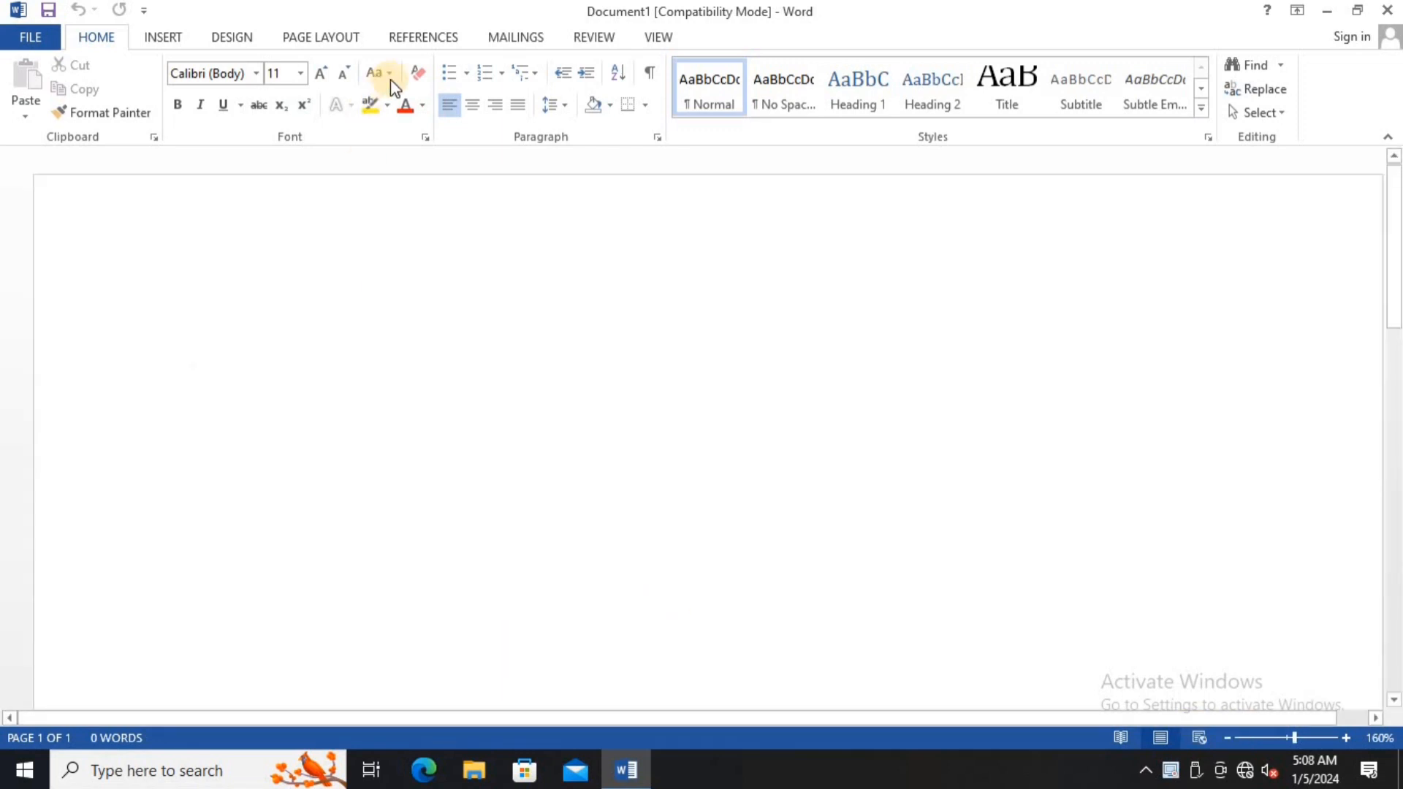
{"action": "left_click", "coordinate": [517, 37]}
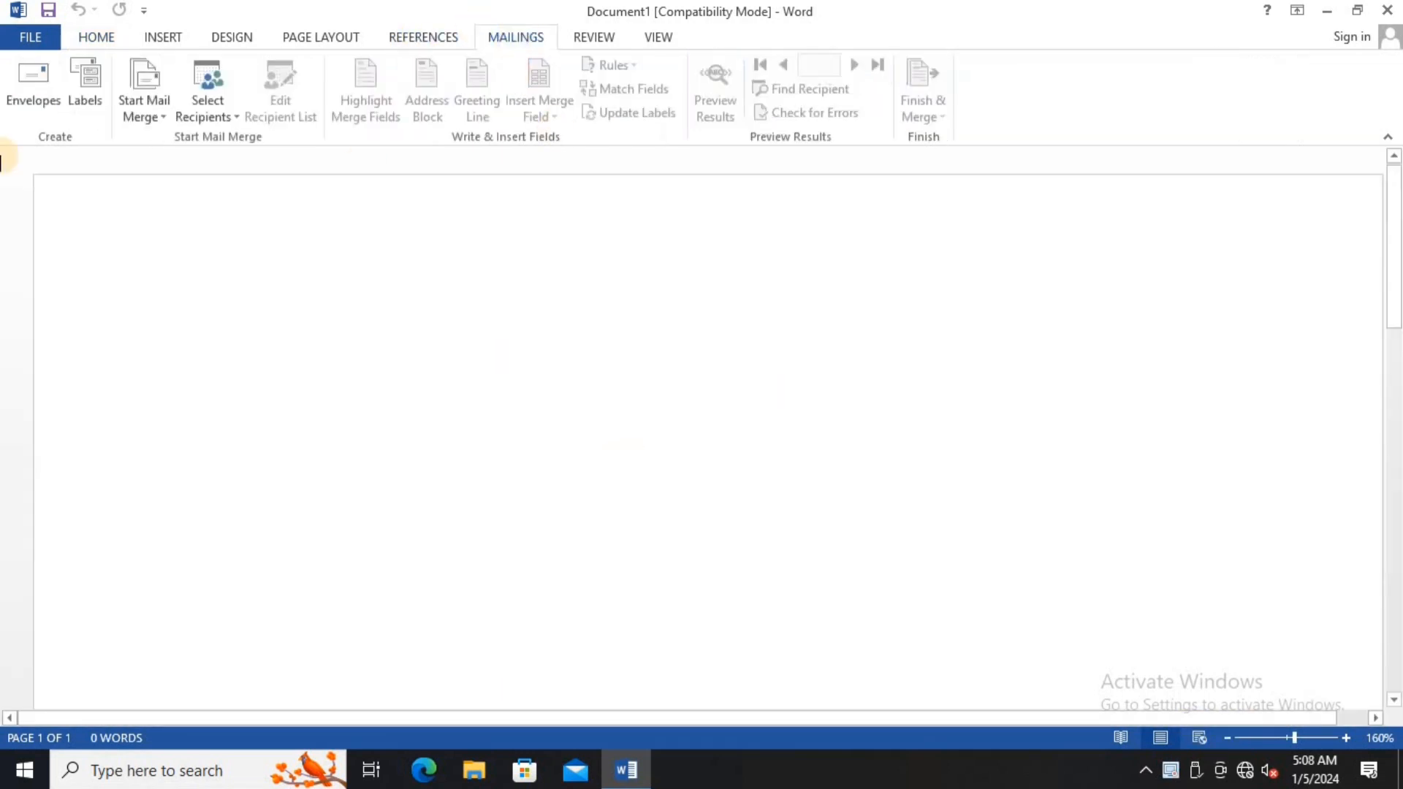
- In the Envelopes dialog, enter the recipient's name, city, state, mobile number and PIN code as the delivery address
{"action": "left_click", "coordinate": [32, 84]}
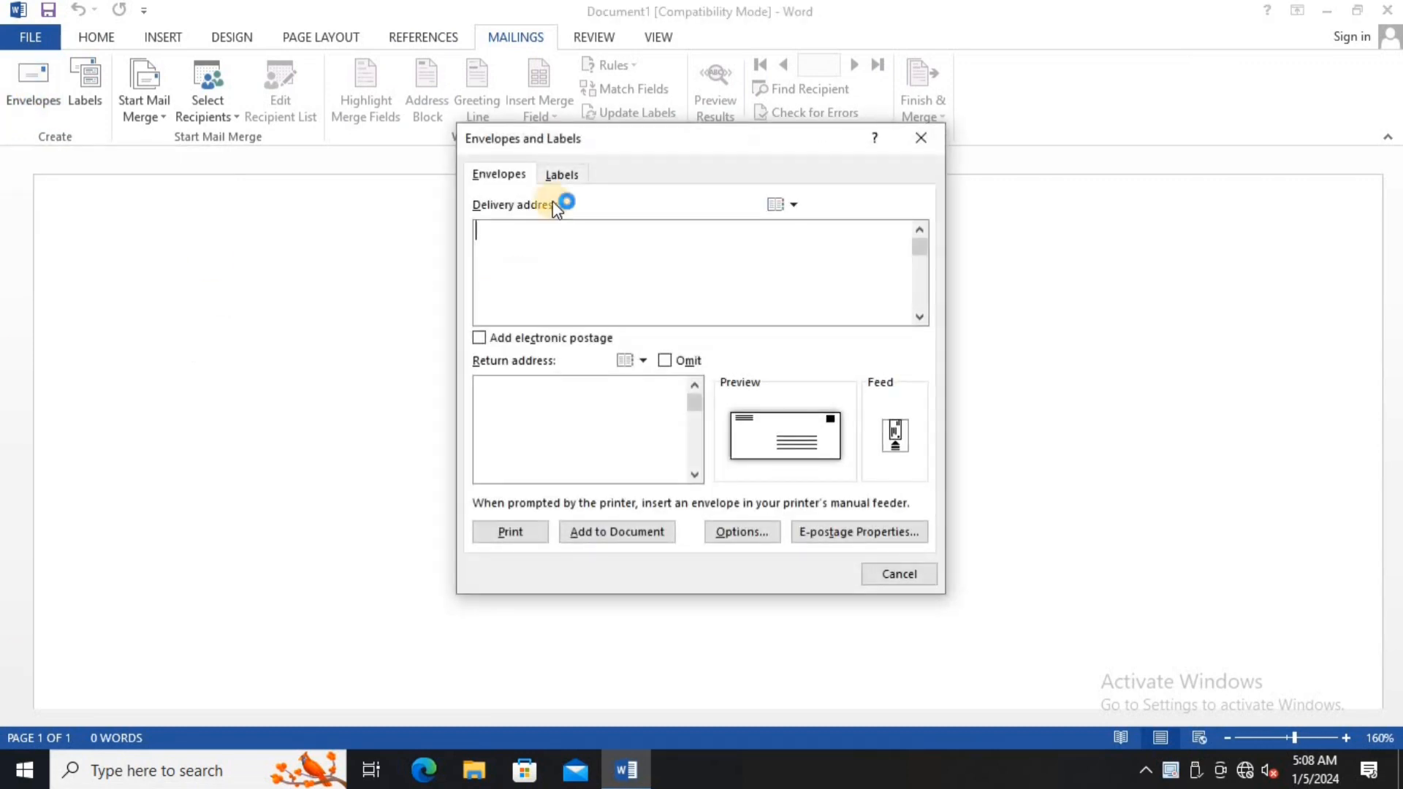
{"action": "left_click_drag", "start_coordinate": [594, 135], "coordinate": [460, 135]}
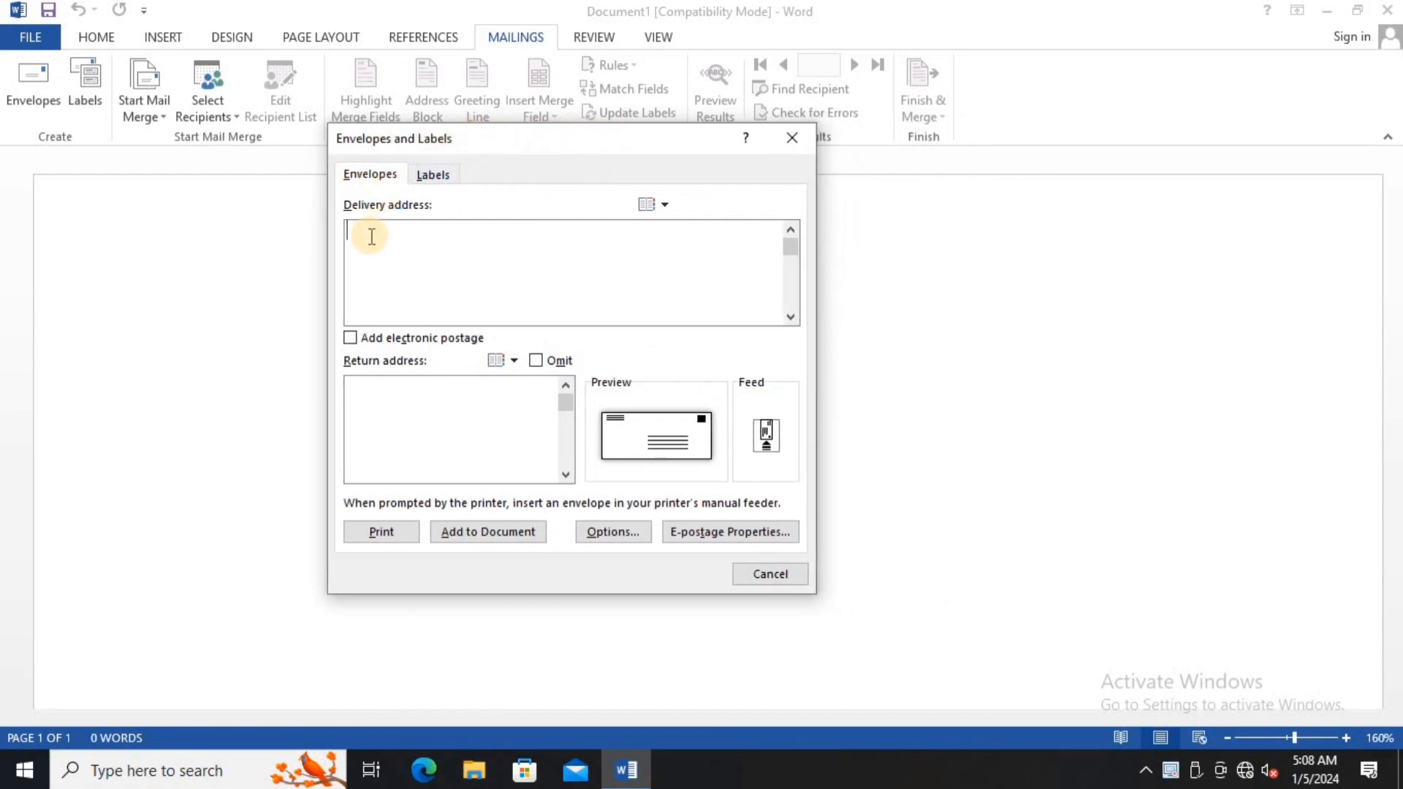
{"action": "type", "text": "VInod Ji"}
{"action": "key", "text": "Tab"}
{"action": "left_click", "coordinate": [454, 248]}
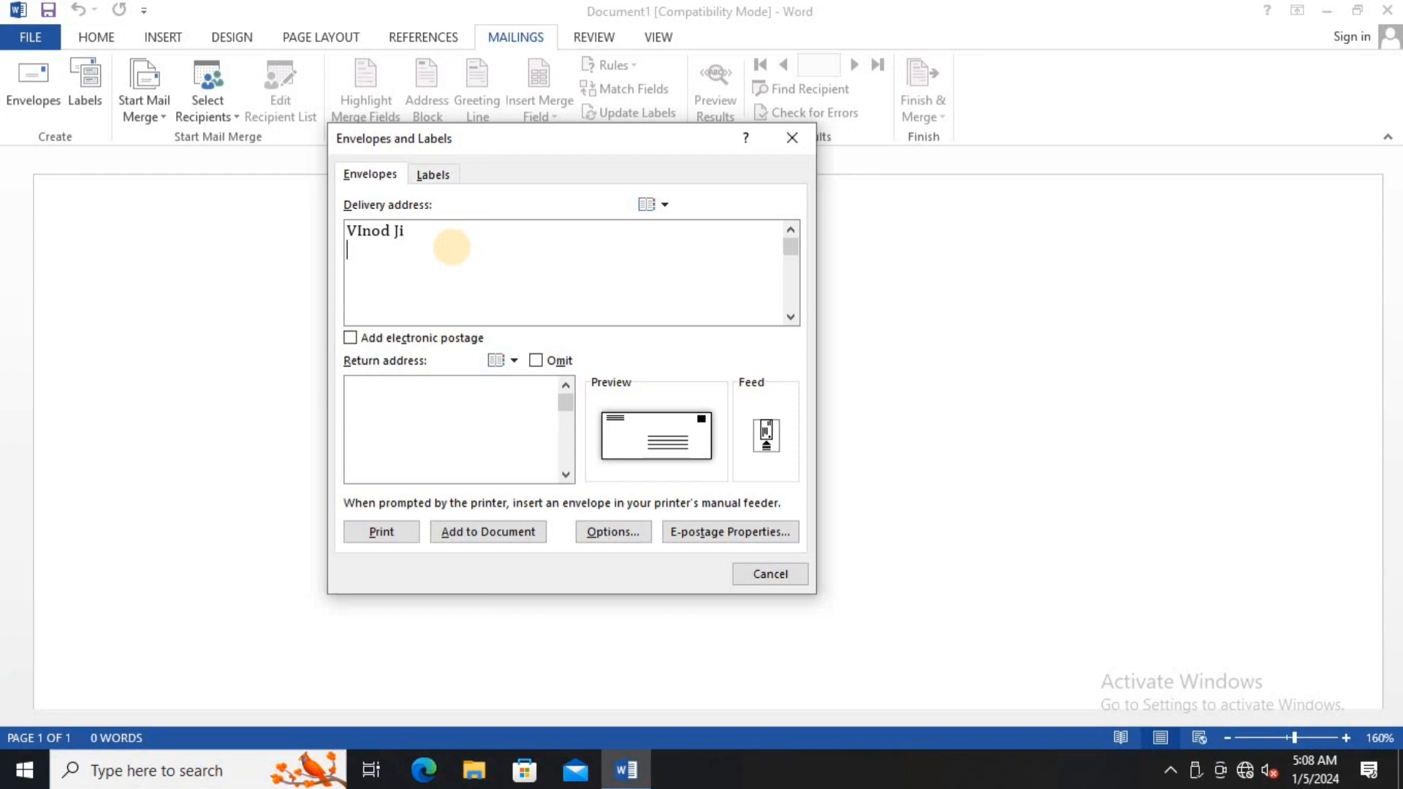
{"action": "key", "text": "Return"}
{"action": "type", "text": "Varna"}
{"action": "type", "text": "sh"}
{"action": "type", "text": "tta"}
{"action": "type", "text": "r "}
{"action": "type", "text": "P"}
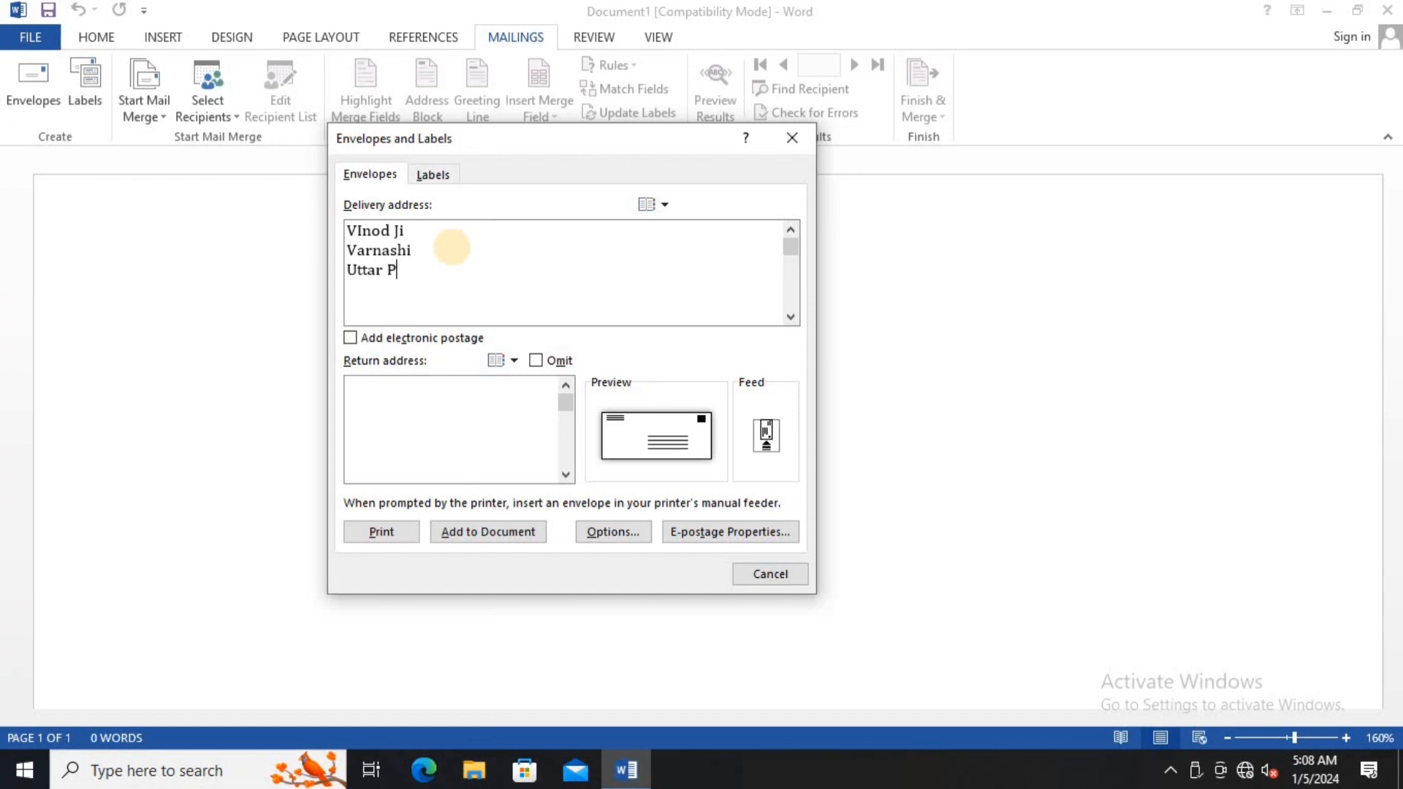
{"action": "type", "text": "radesh "}
{"action": "type", "text": "Mo-"}
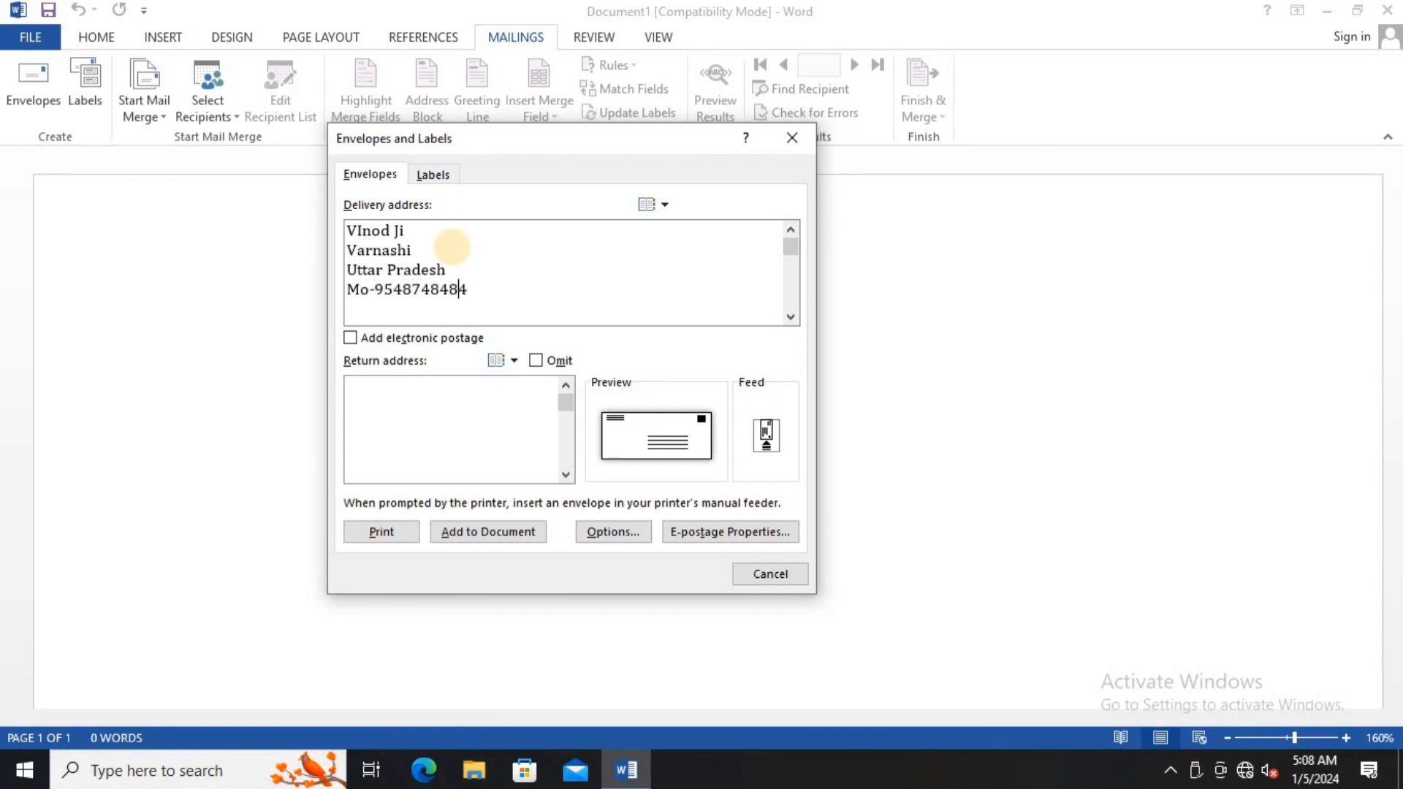
{"action": "type", "text": "Pin-214525"}
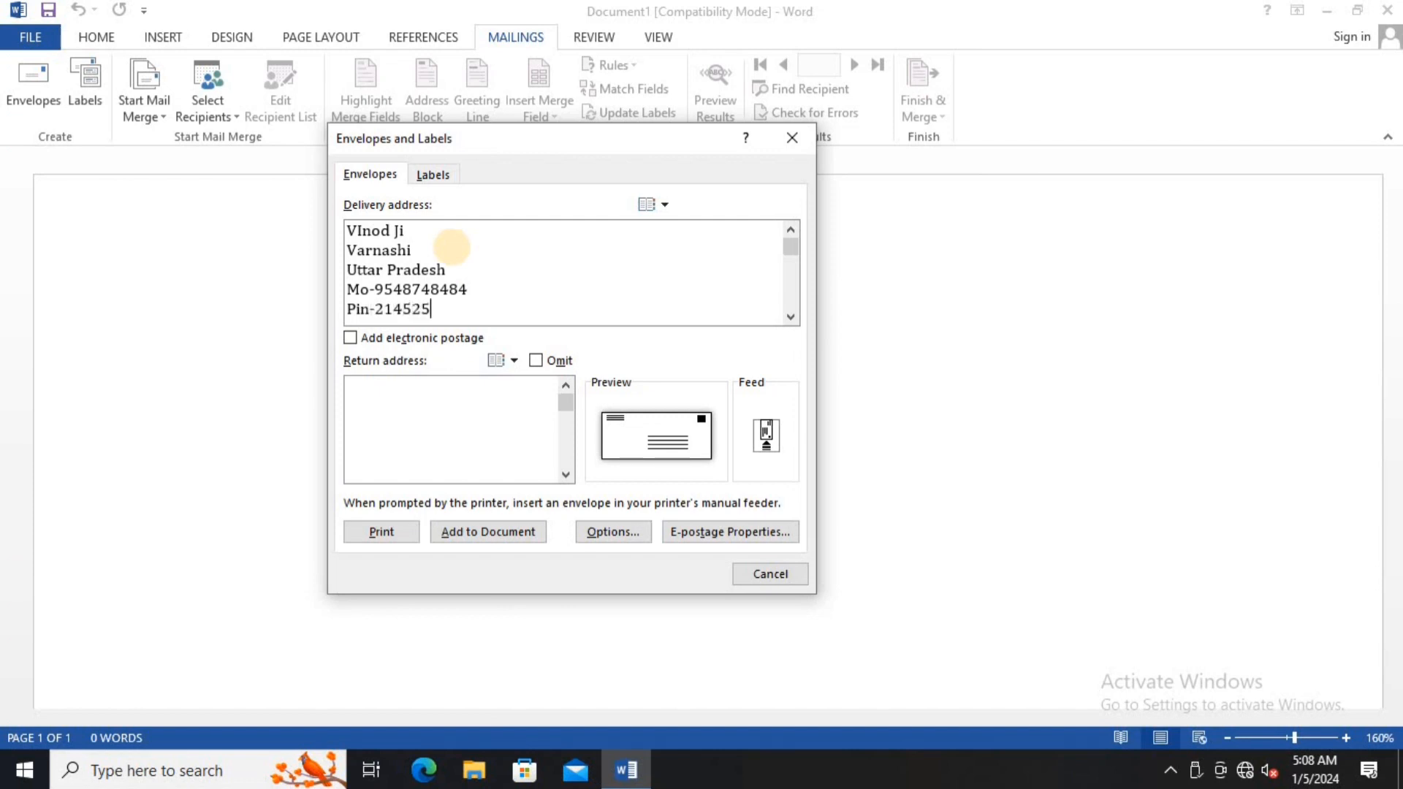
{"action": "left_click", "coordinate": [381, 380]}
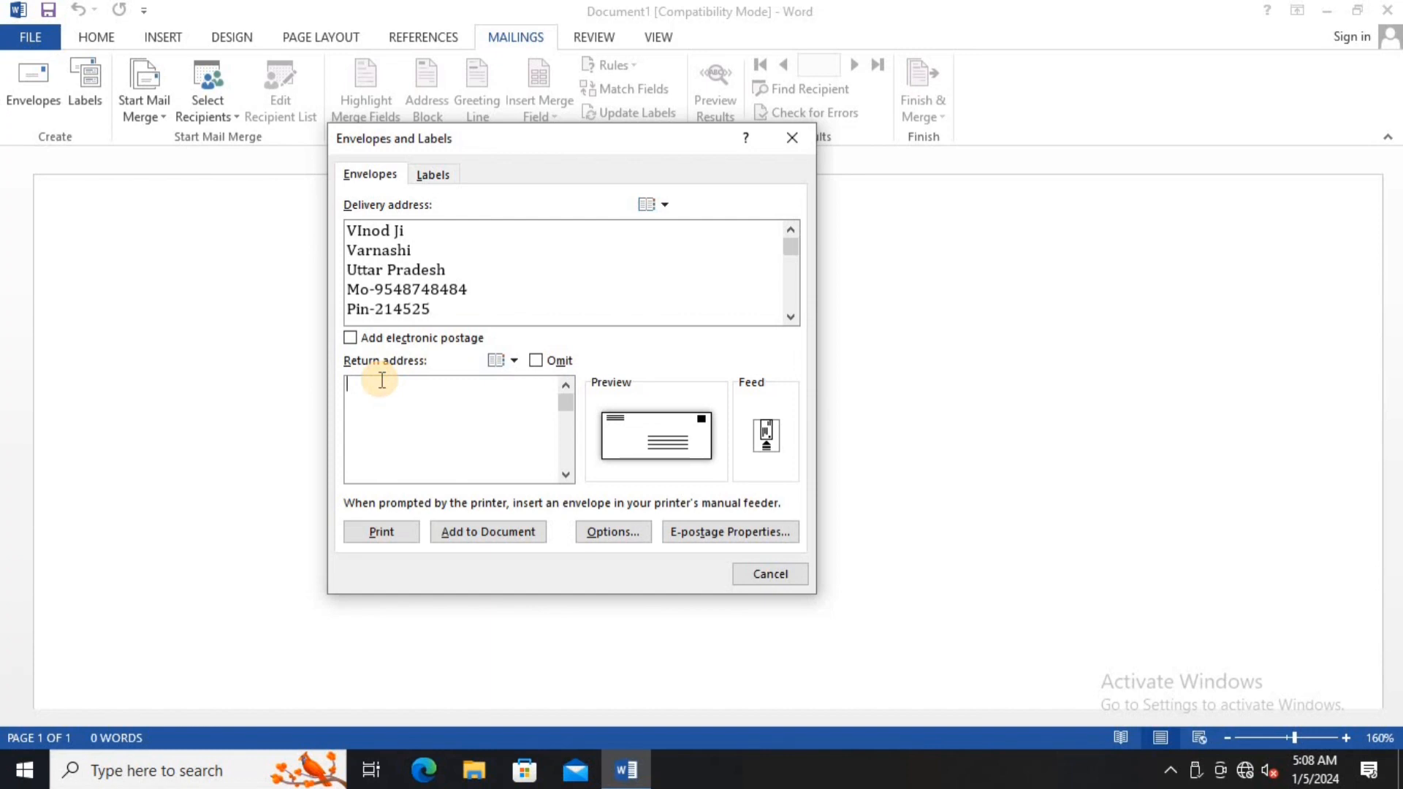
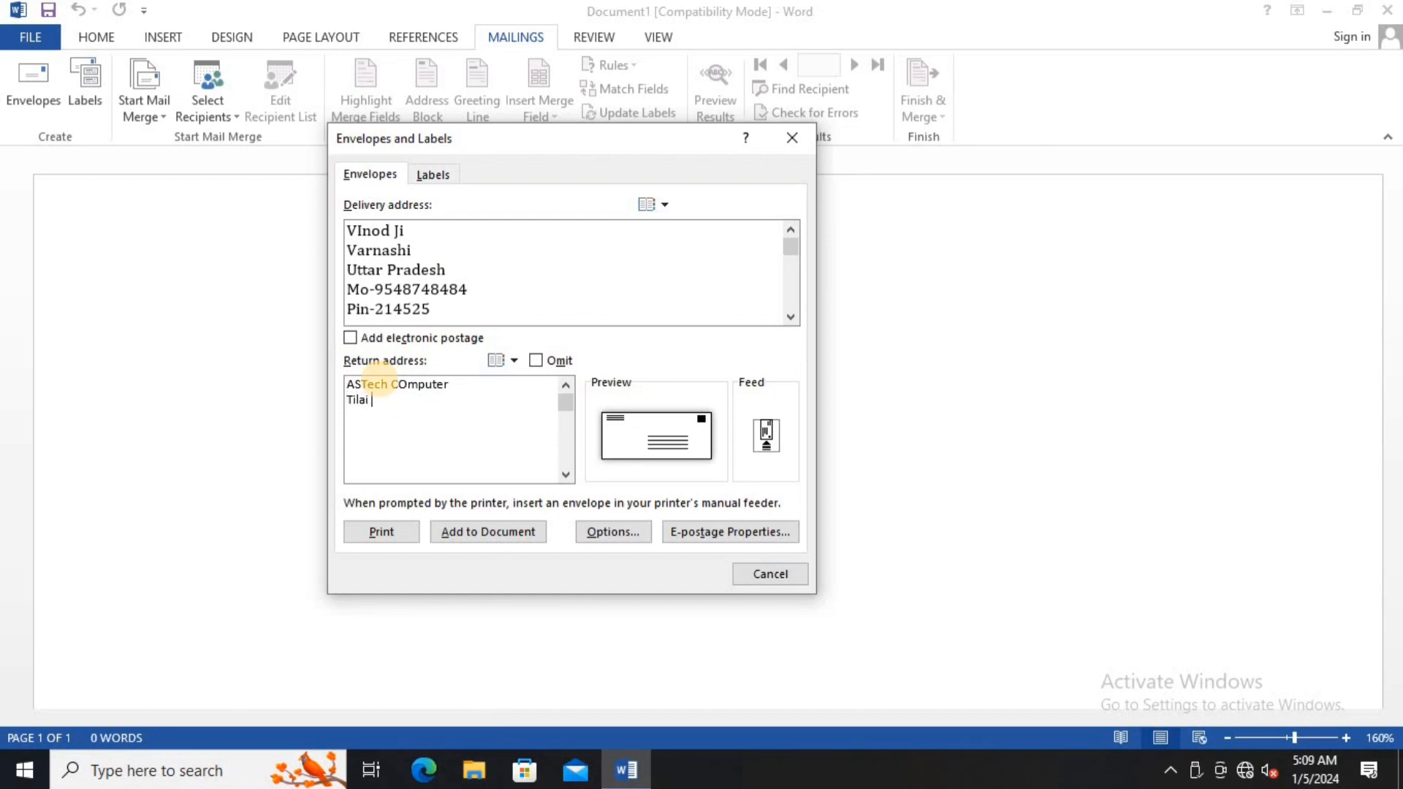
- Enter the sender's business name, locality, city and mobile number as the return address
{"action": "key", "text": "Return"}
{"action": "key", "text": "Return"}
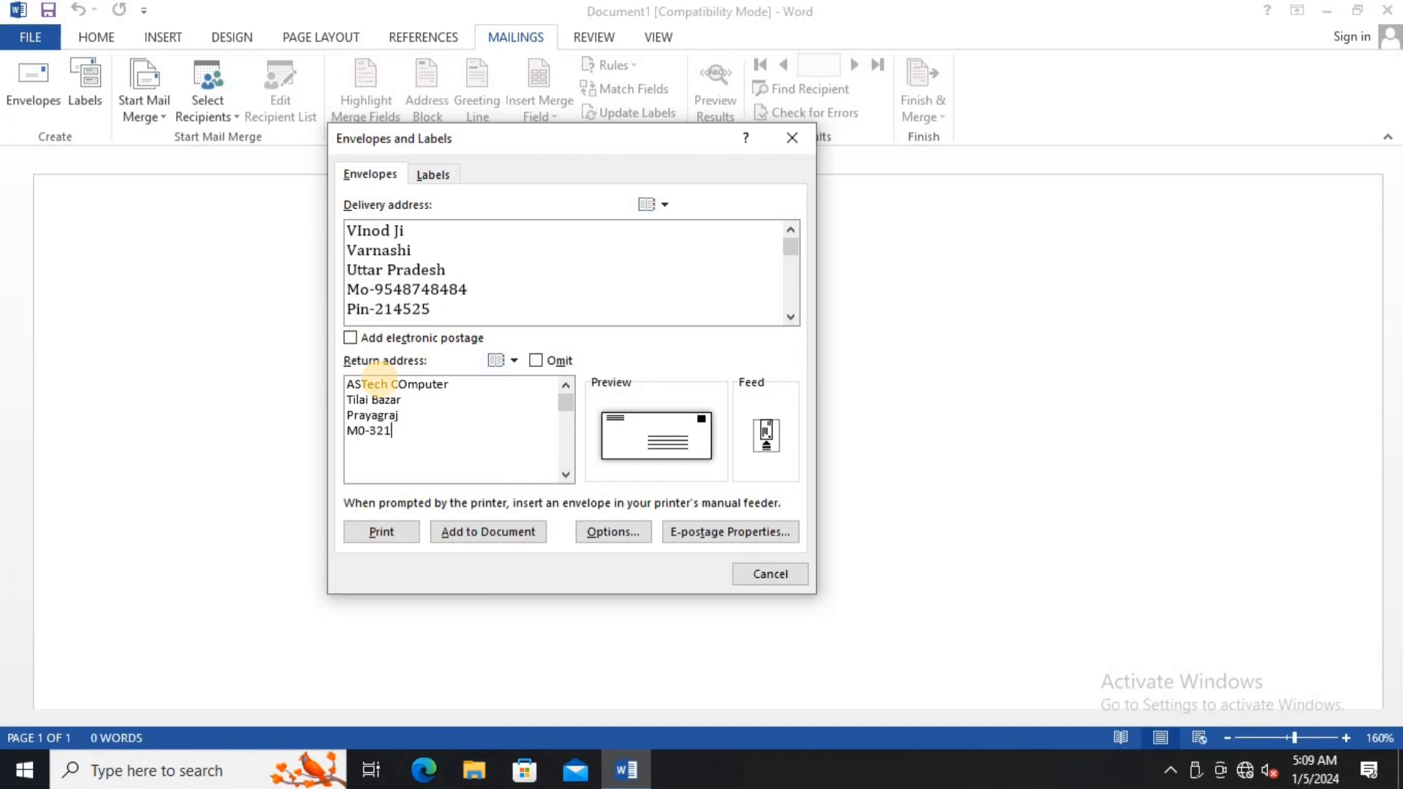
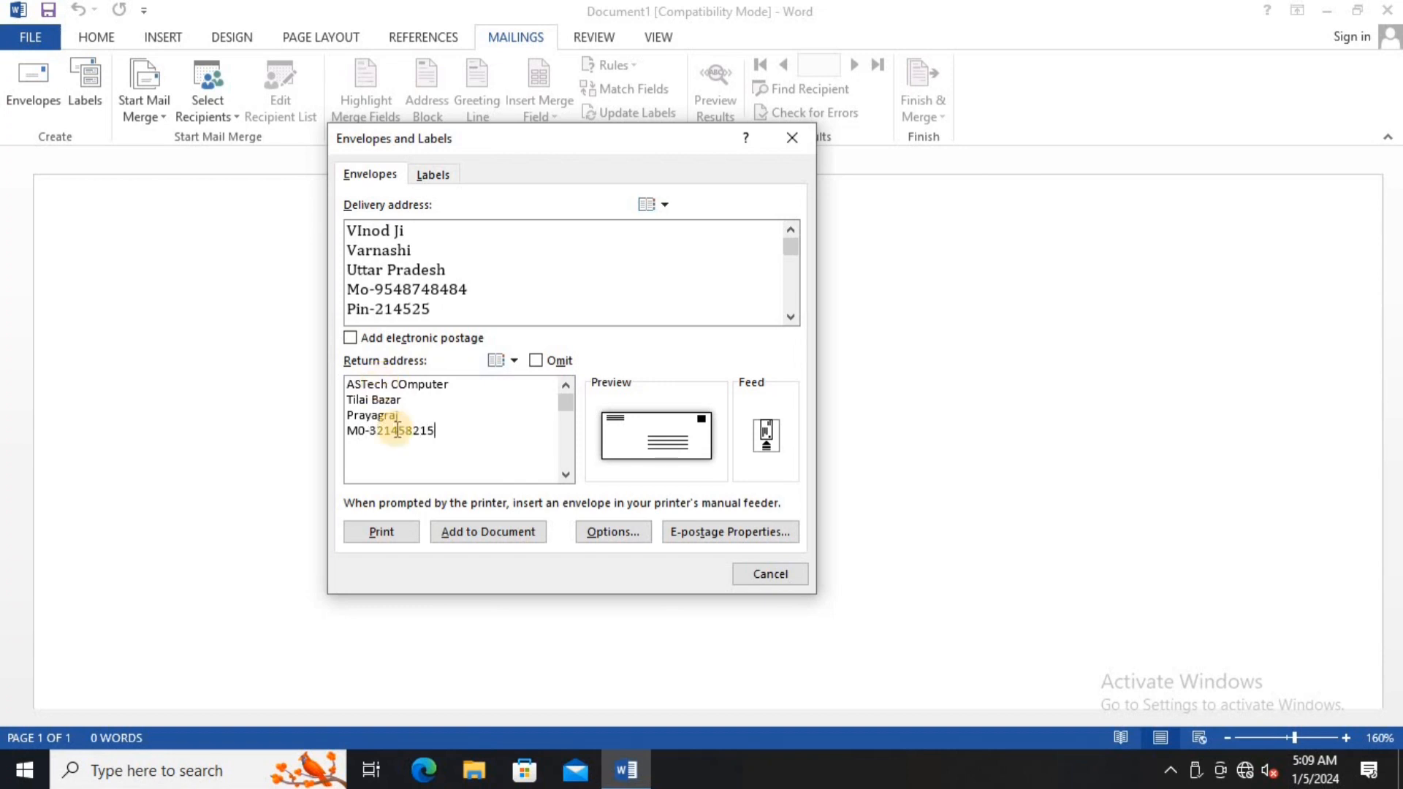
{"action": "left_click", "coordinate": [612, 532]}
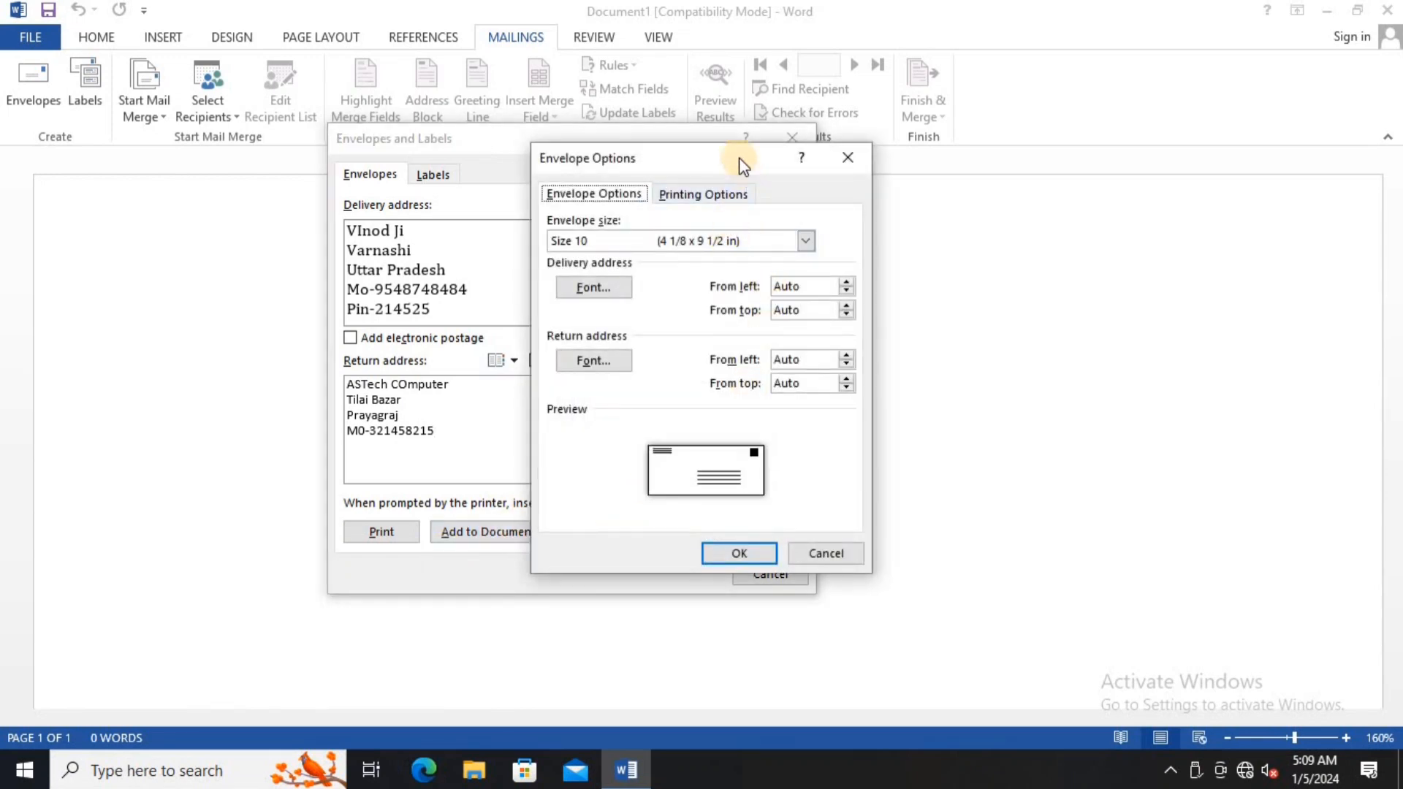
- Keep the Size 10 envelope and set the delivery address font to Bauhaus 93
{"action": "left_click_drag", "start_coordinate": [739, 157], "coordinate": [969, 126]}
{"action": "left_click", "coordinate": [982, 212]}
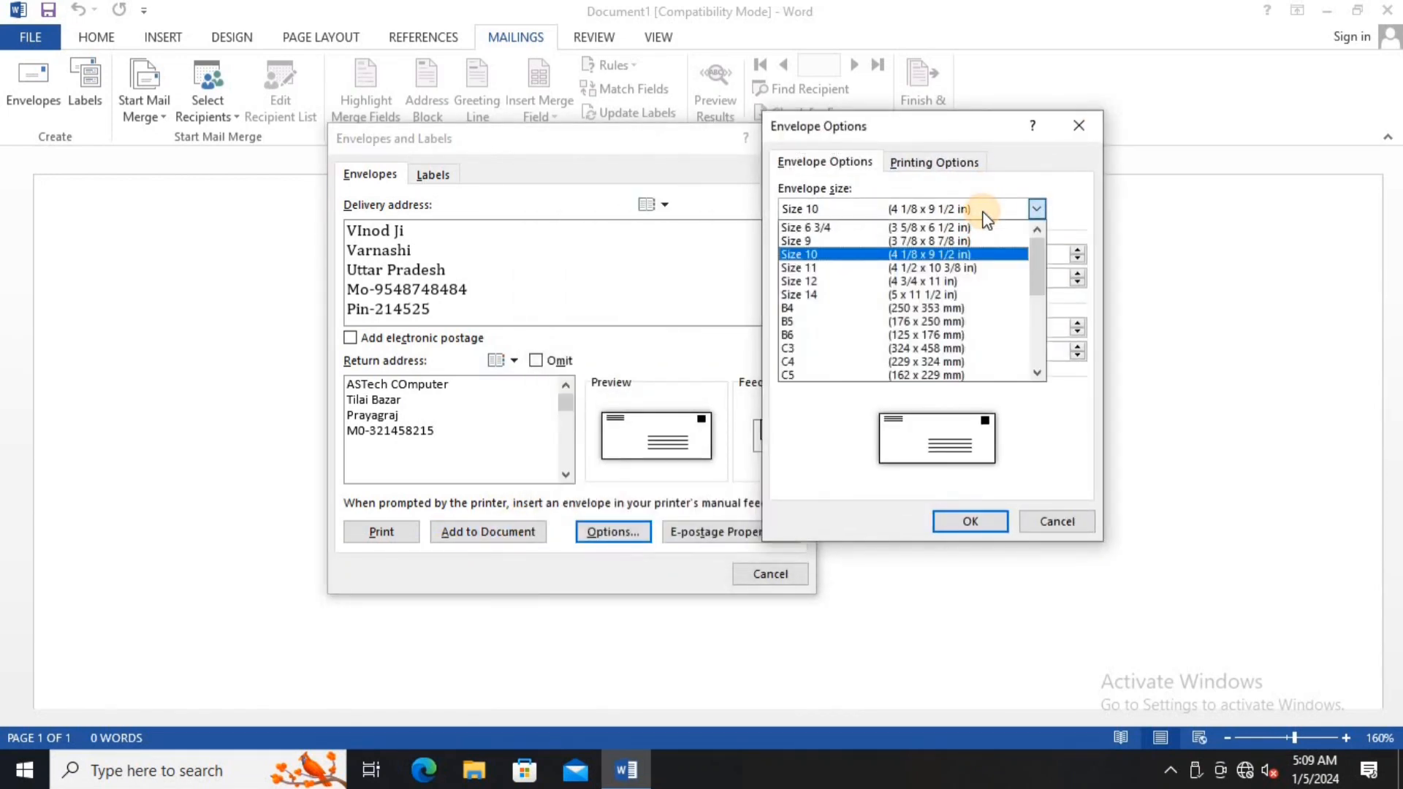
{"action": "left_click", "coordinate": [913, 254]}
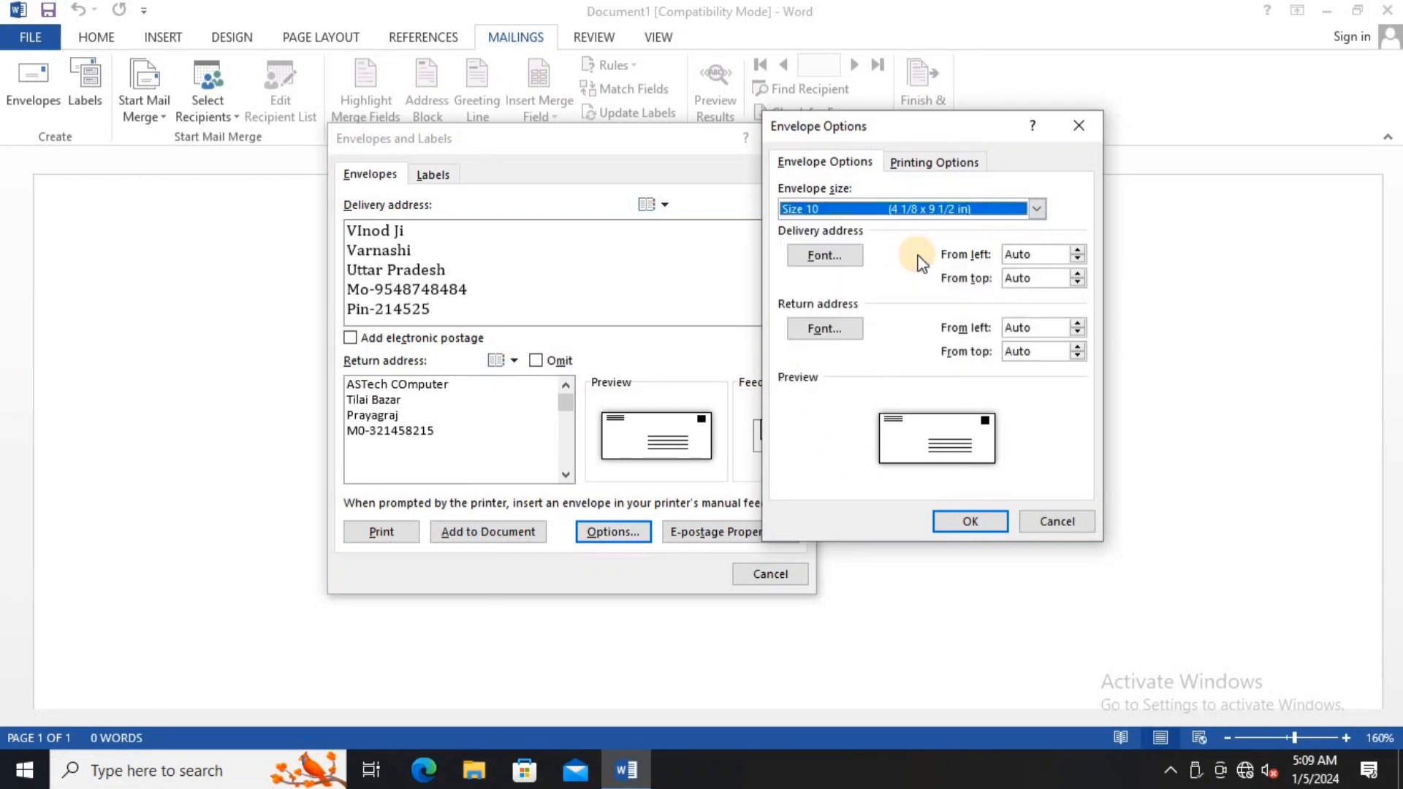
{"action": "left_click", "coordinate": [826, 256]}
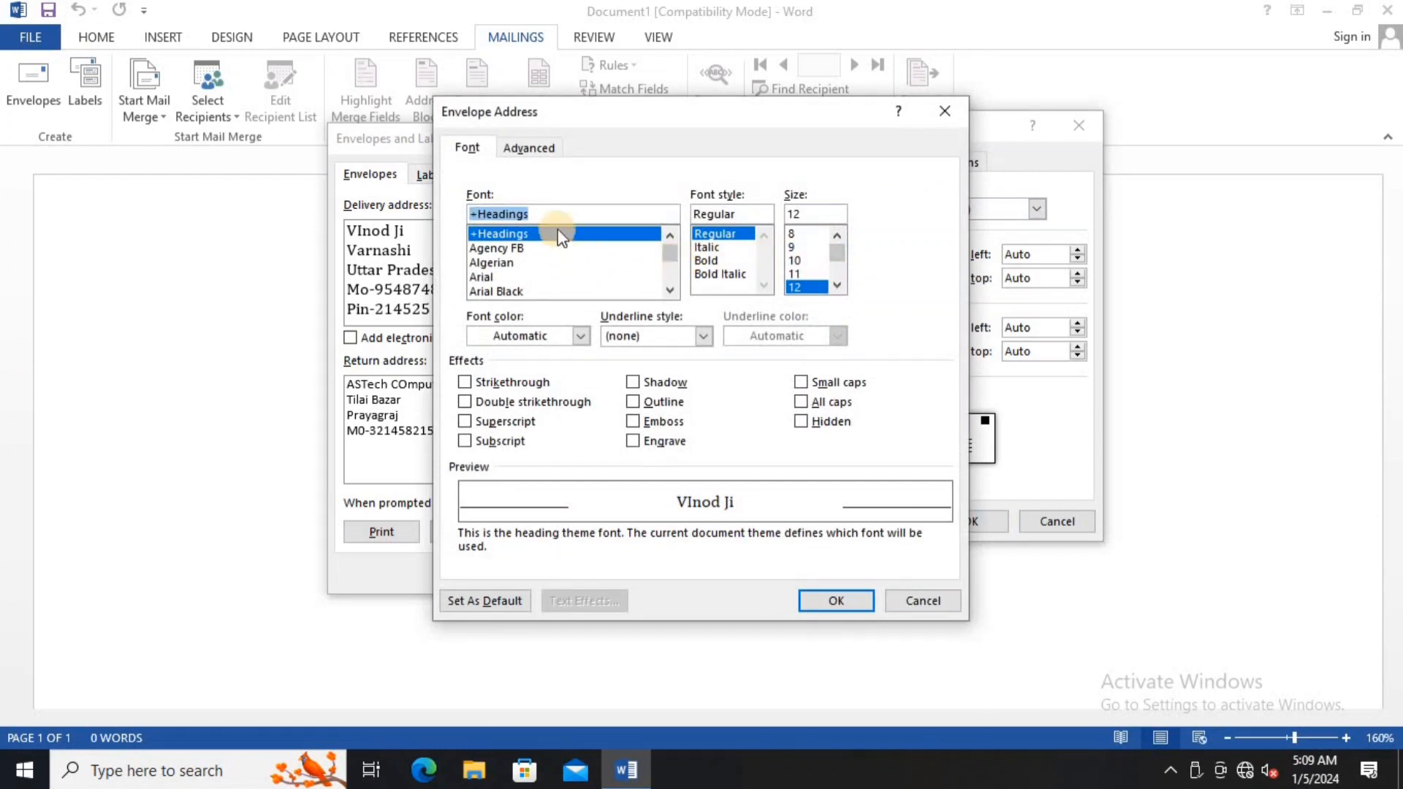
{"action": "left_click", "coordinate": [670, 291]}
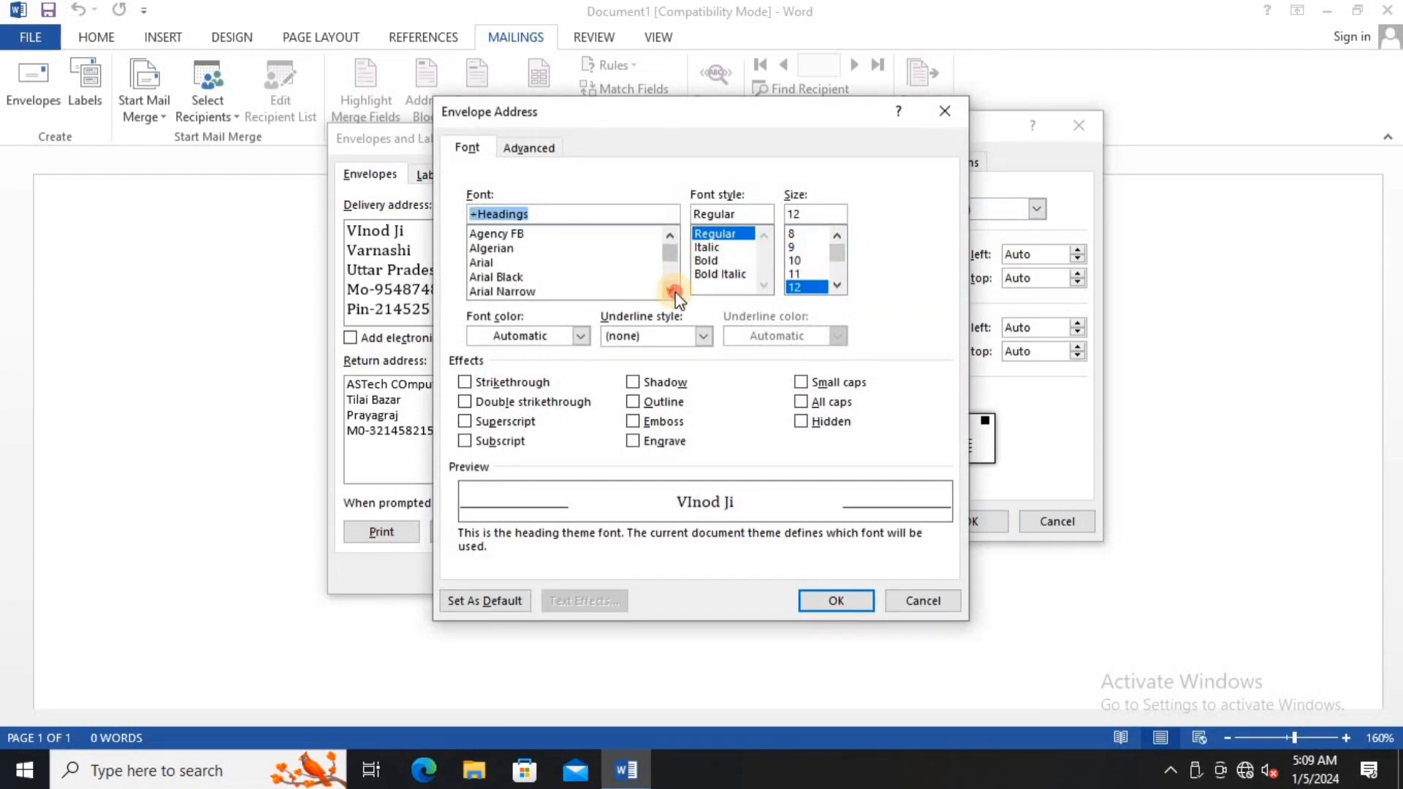
{"action": "left_click", "coordinate": [670, 290]}
{"action": "left_click", "coordinate": [670, 291]}
{"action": "left_click", "coordinate": [670, 291]}
{"action": "left_click", "coordinate": [670, 290]}
{"action": "left_click", "coordinate": [670, 291]}
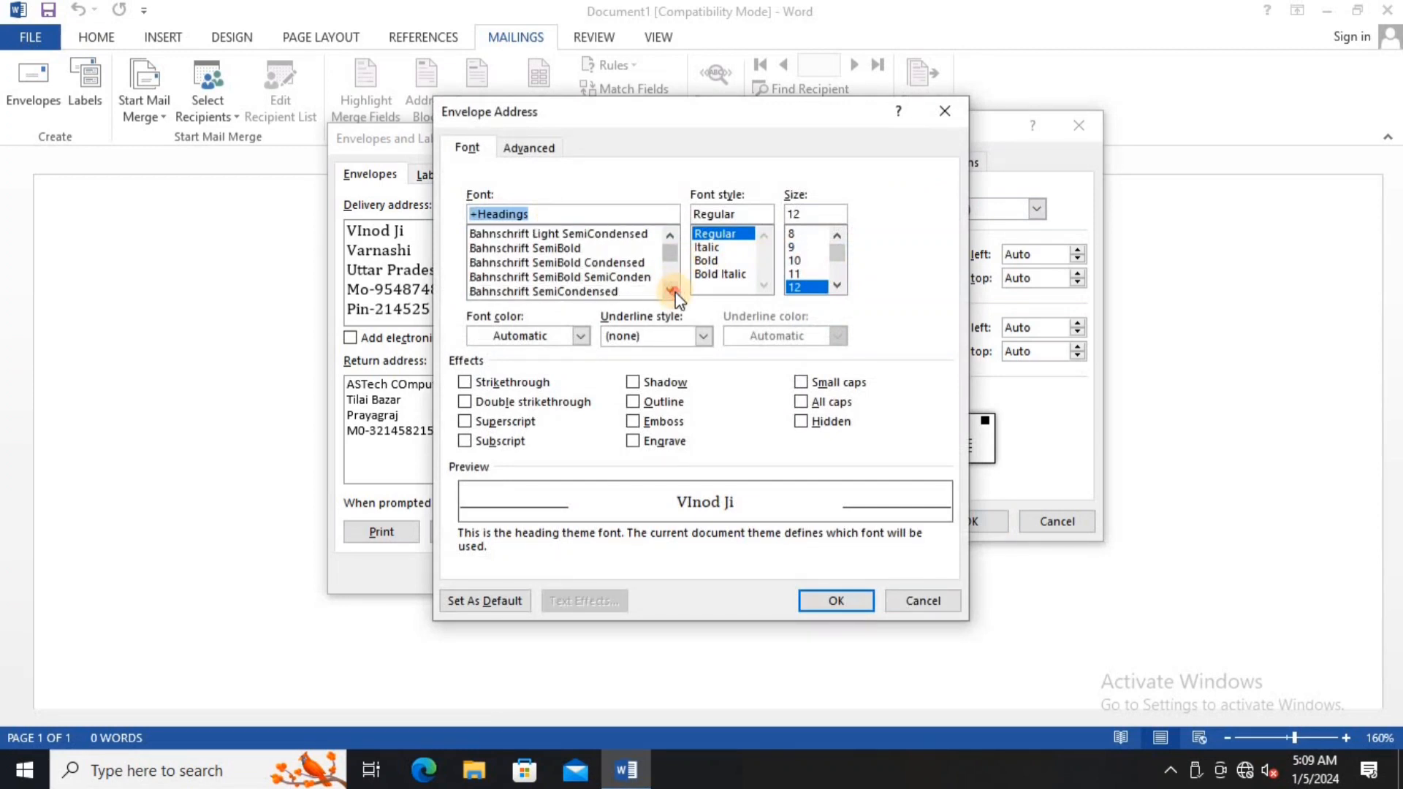
{"action": "left_click", "coordinate": [670, 291]}
{"action": "left_click", "coordinate": [670, 291]}
{"action": "left_click", "coordinate": [670, 291]}
{"action": "left_click", "coordinate": [670, 291]}
{"action": "left_click", "coordinate": [670, 291]}
{"action": "left_click", "coordinate": [670, 291]}
{"action": "left_click", "coordinate": [670, 291]}
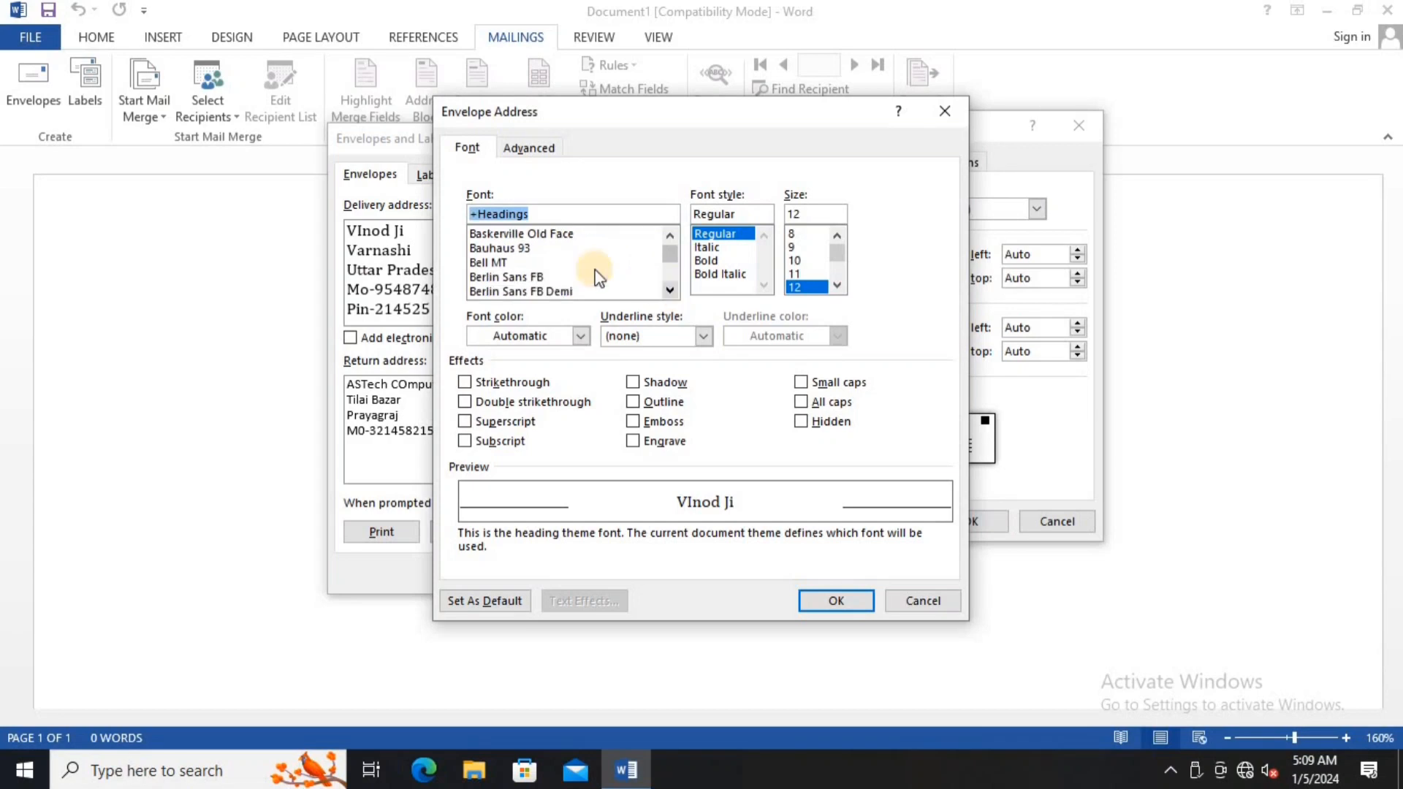
{"action": "left_click", "coordinate": [513, 248]}
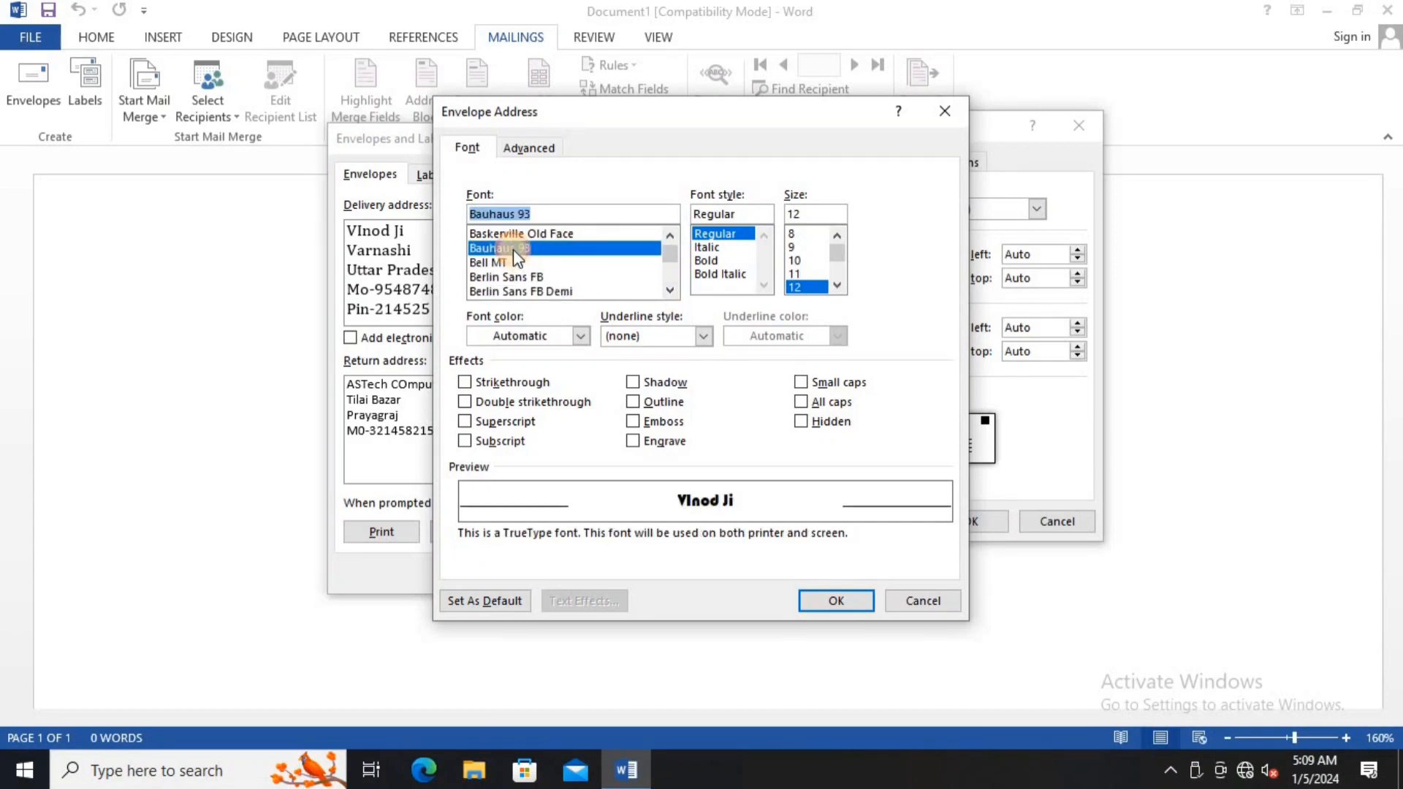
{"action": "left_click", "coordinate": [838, 599]}
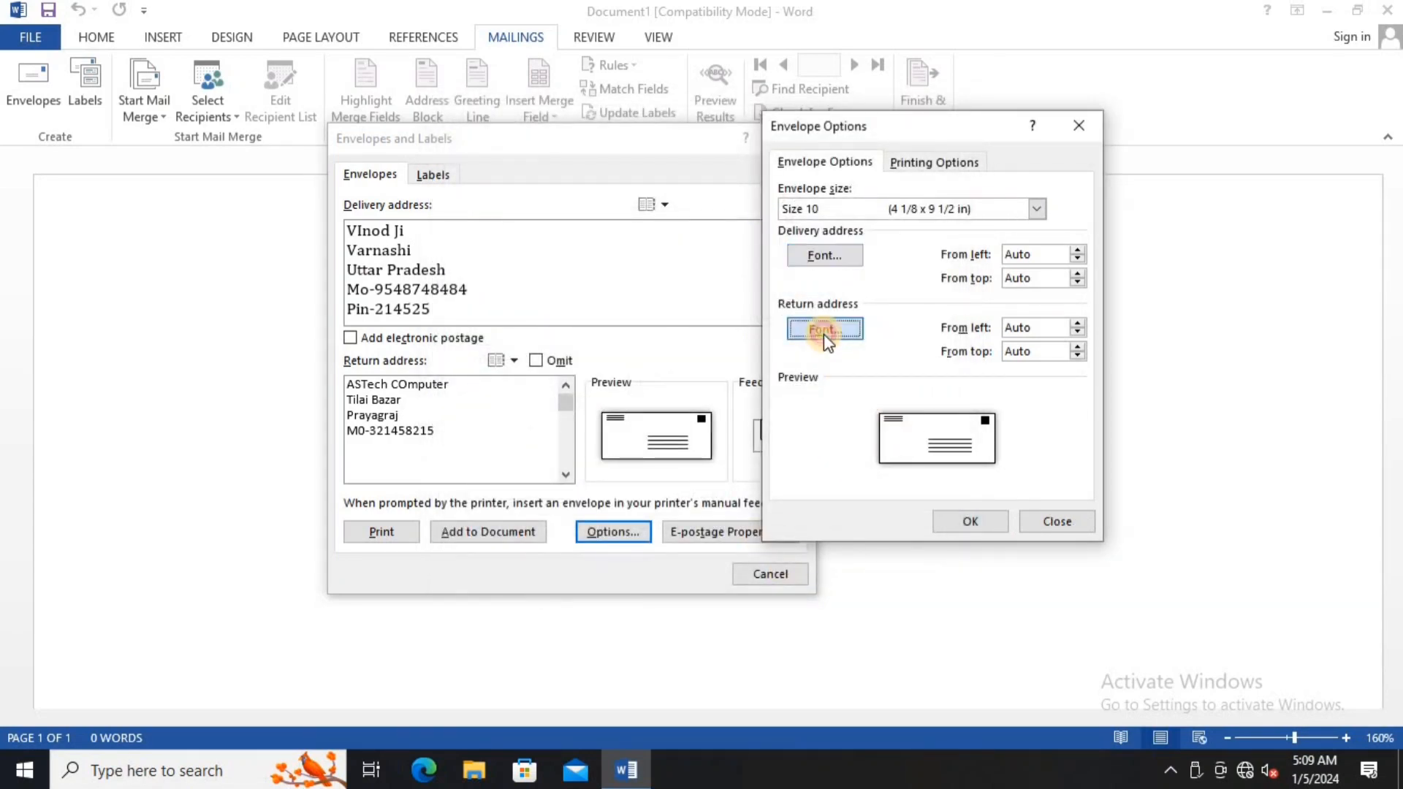
- Set the return address font to Bodoni Bd BT Bold and apply the envelope options
{"action": "left_click", "coordinate": [824, 336]}
{"action": "scroll", "coordinate": [668, 282], "scroll_direction": "down", "scroll_amount": 3}
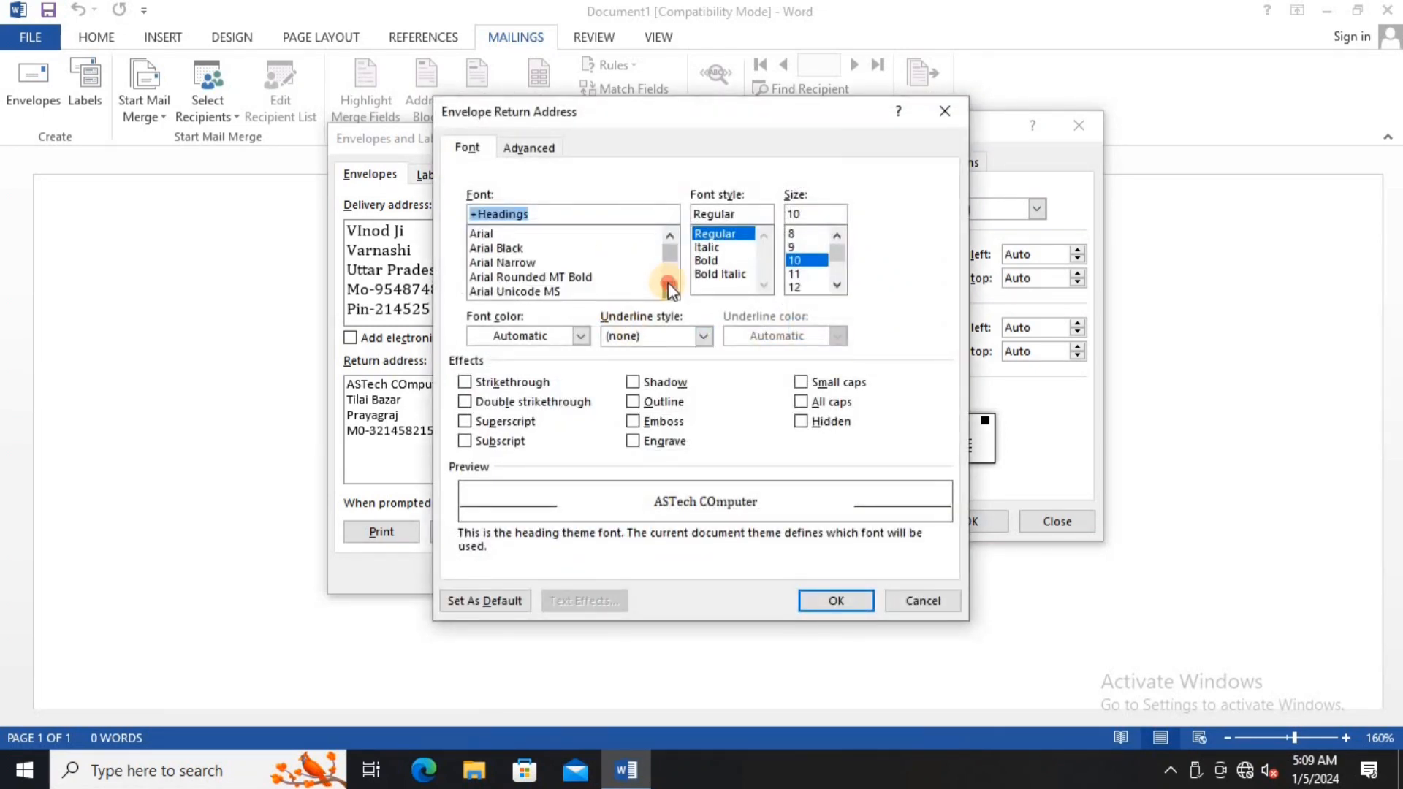
{"action": "left_click", "coordinate": [668, 282]}
{"action": "left_click", "coordinate": [668, 282]}
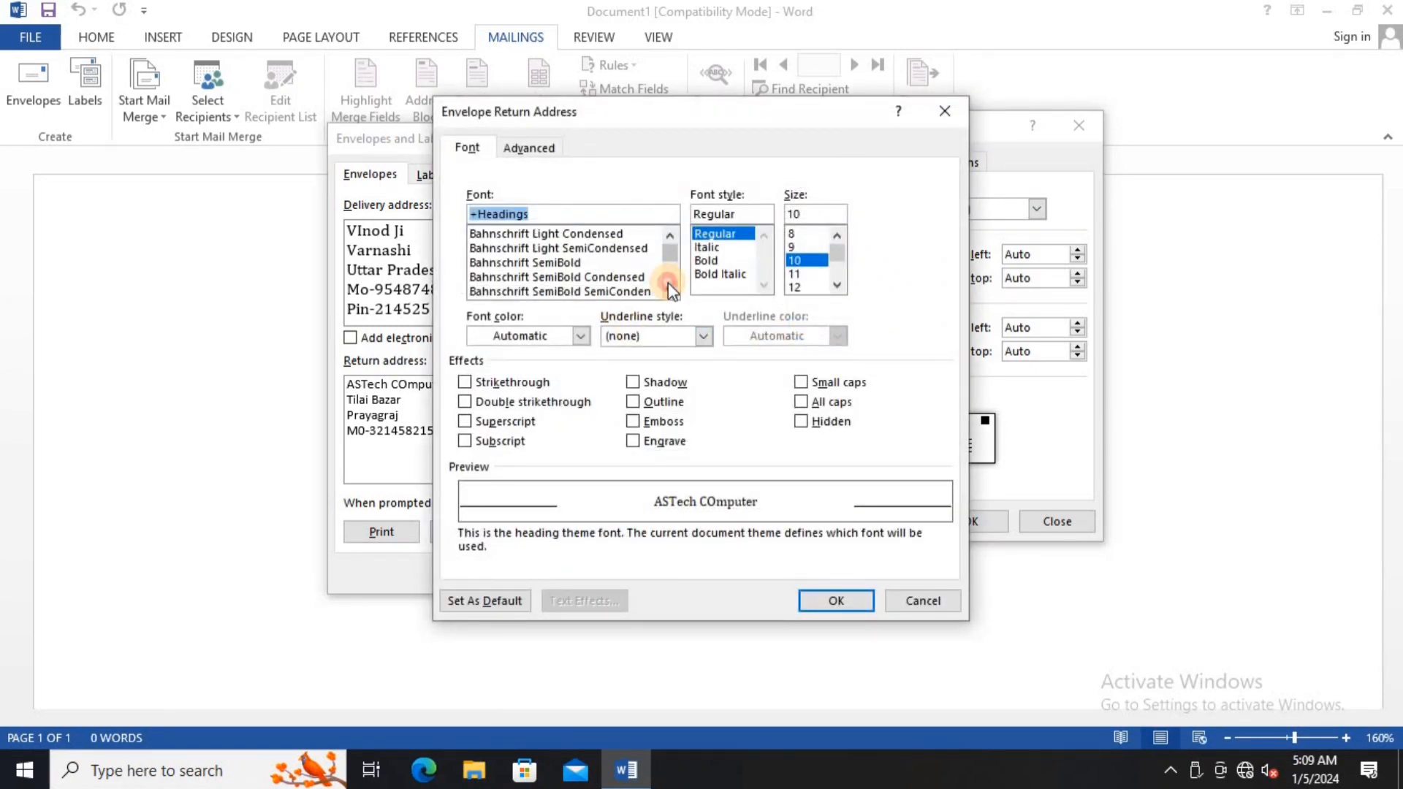
{"action": "left_click", "coordinate": [668, 282]}
{"action": "left_click", "coordinate": [668, 282]}
{"action": "left_click", "coordinate": [668, 282]}
{"action": "left_click", "coordinate": [668, 282]}
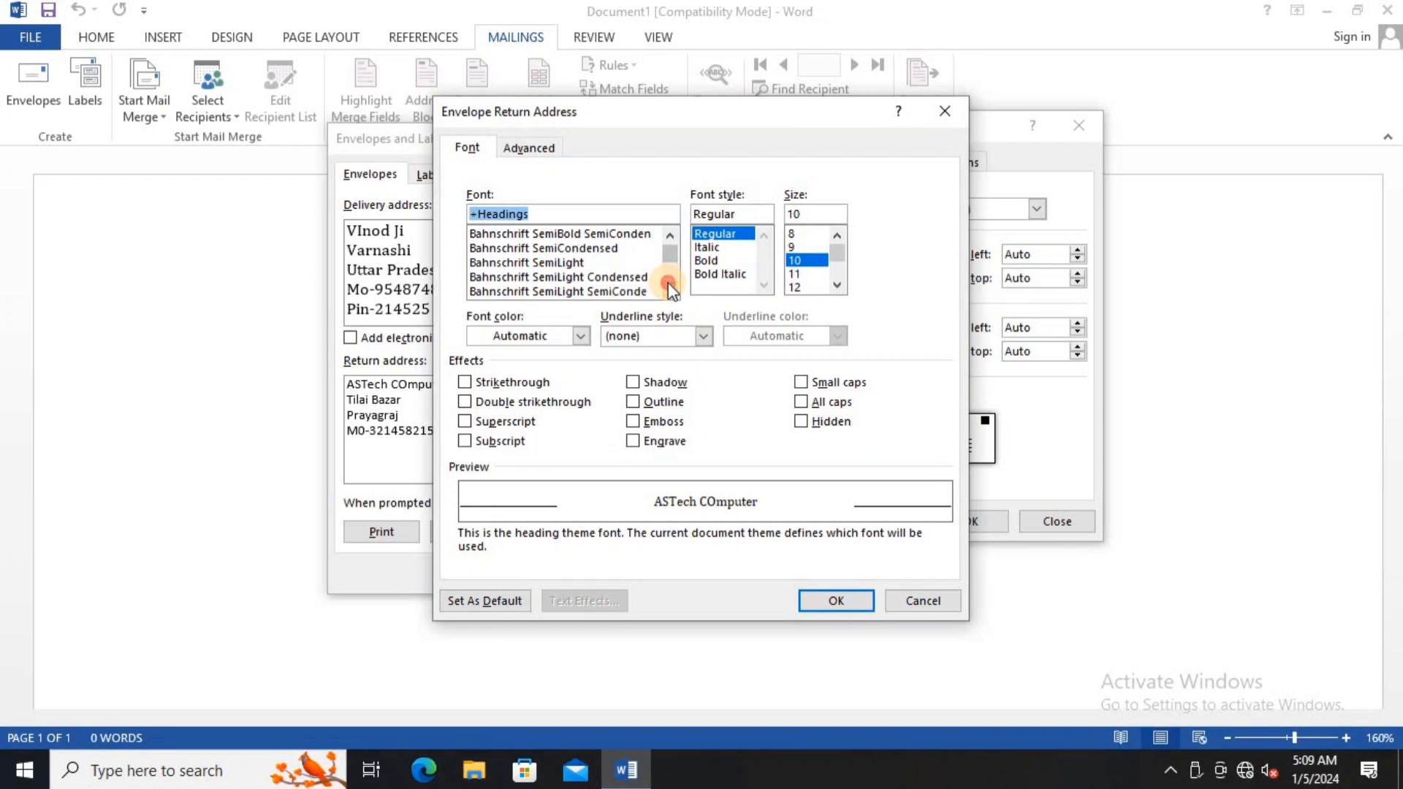
{"action": "left_click", "coordinate": [668, 282]}
{"action": "left_click", "coordinate": [668, 282]}
{"action": "left_click", "coordinate": [668, 282]}
{"action": "left_click", "coordinate": [668, 282]}
{"action": "left_click", "coordinate": [668, 282]}
{"action": "left_click", "coordinate": [668, 282]}
{"action": "left_click", "coordinate": [668, 283]}
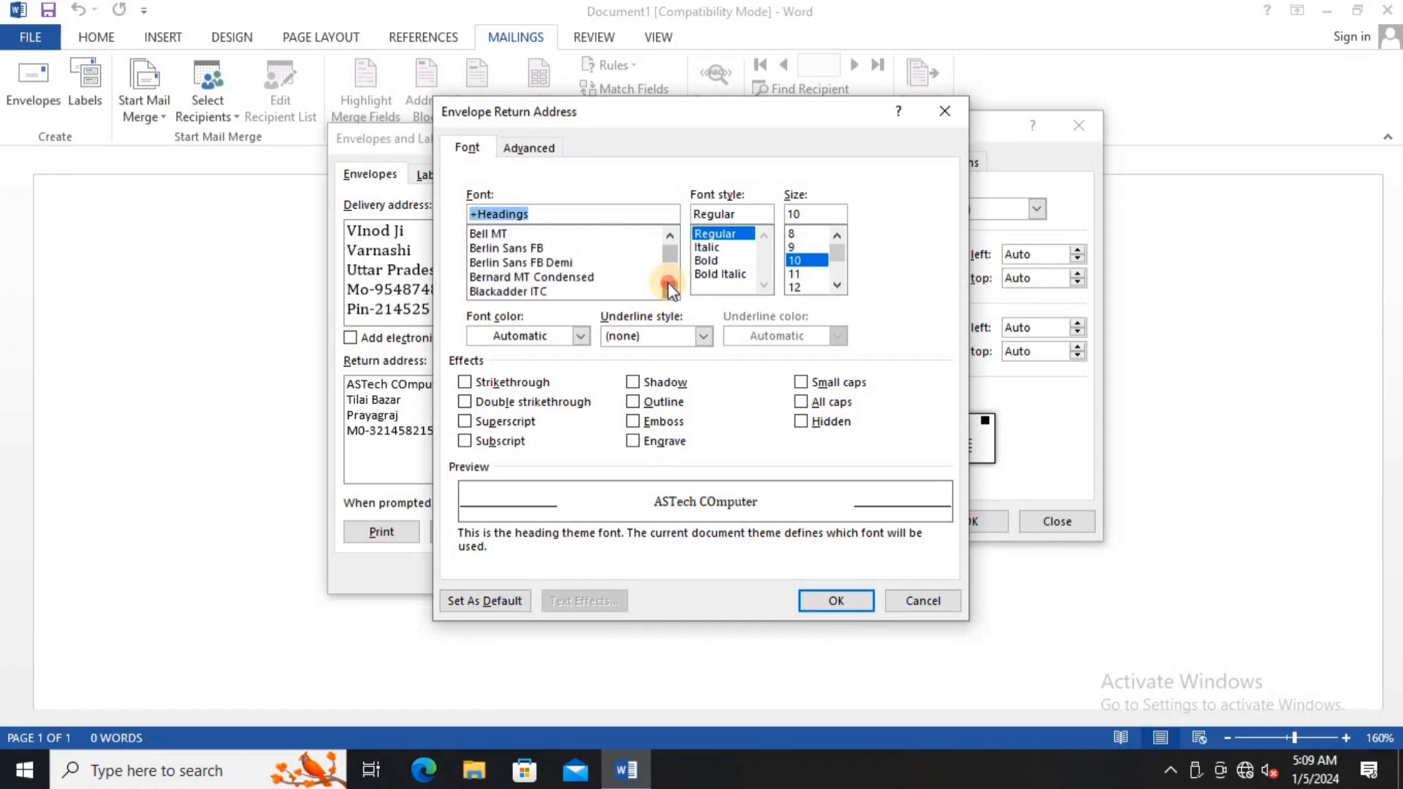
{"action": "left_click", "coordinate": [668, 282]}
{"action": "left_click", "coordinate": [536, 292]}
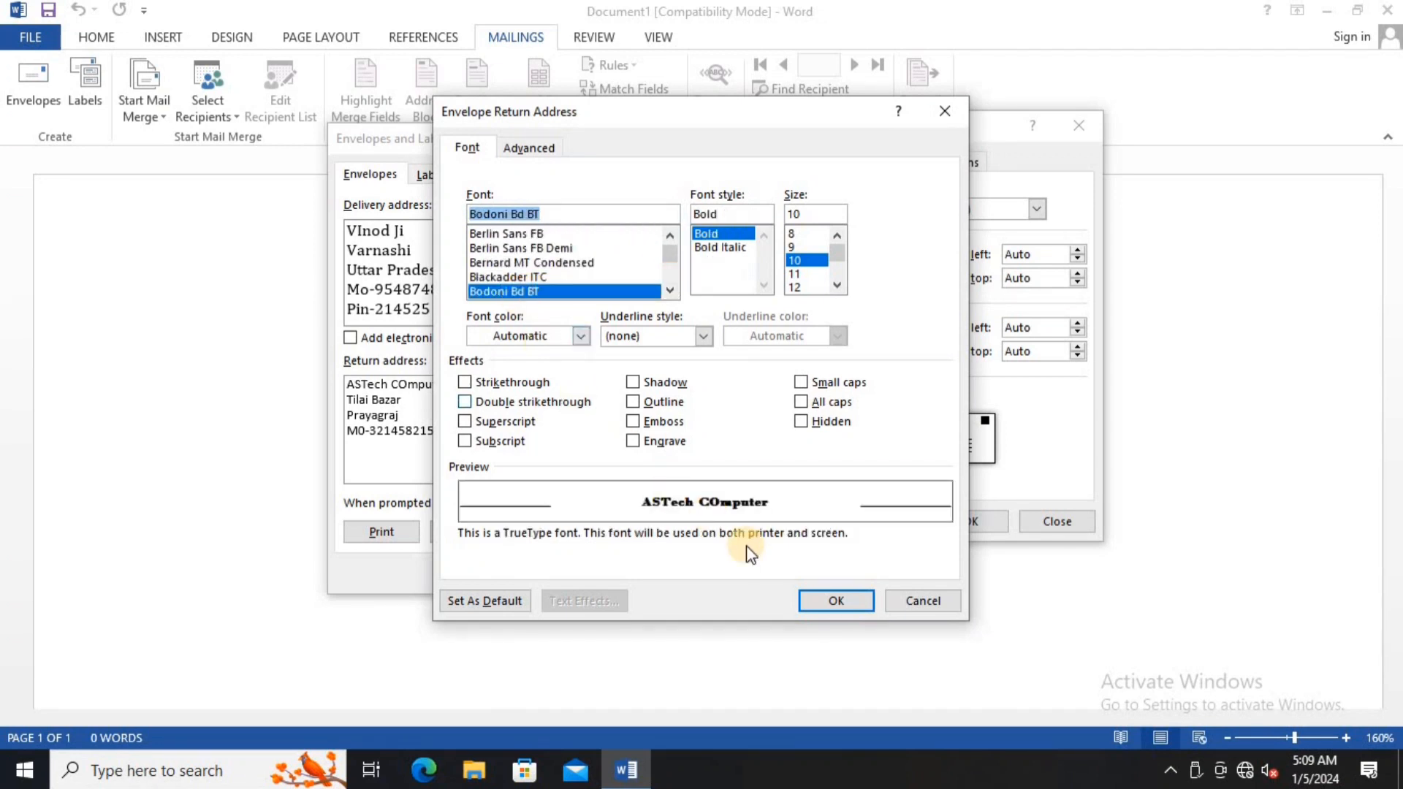
{"action": "left_click", "coordinate": [822, 601]}
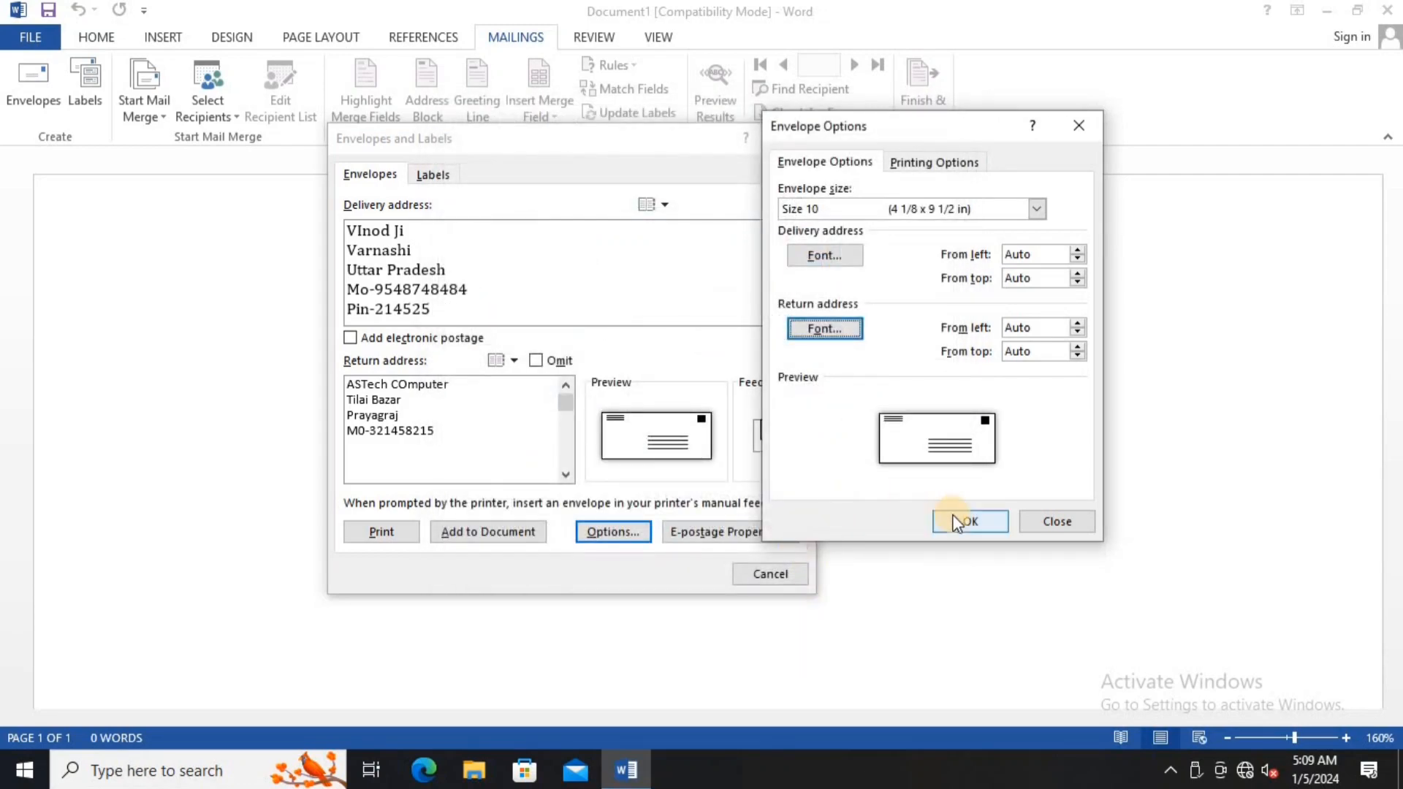
{"action": "left_click", "coordinate": [957, 521]}
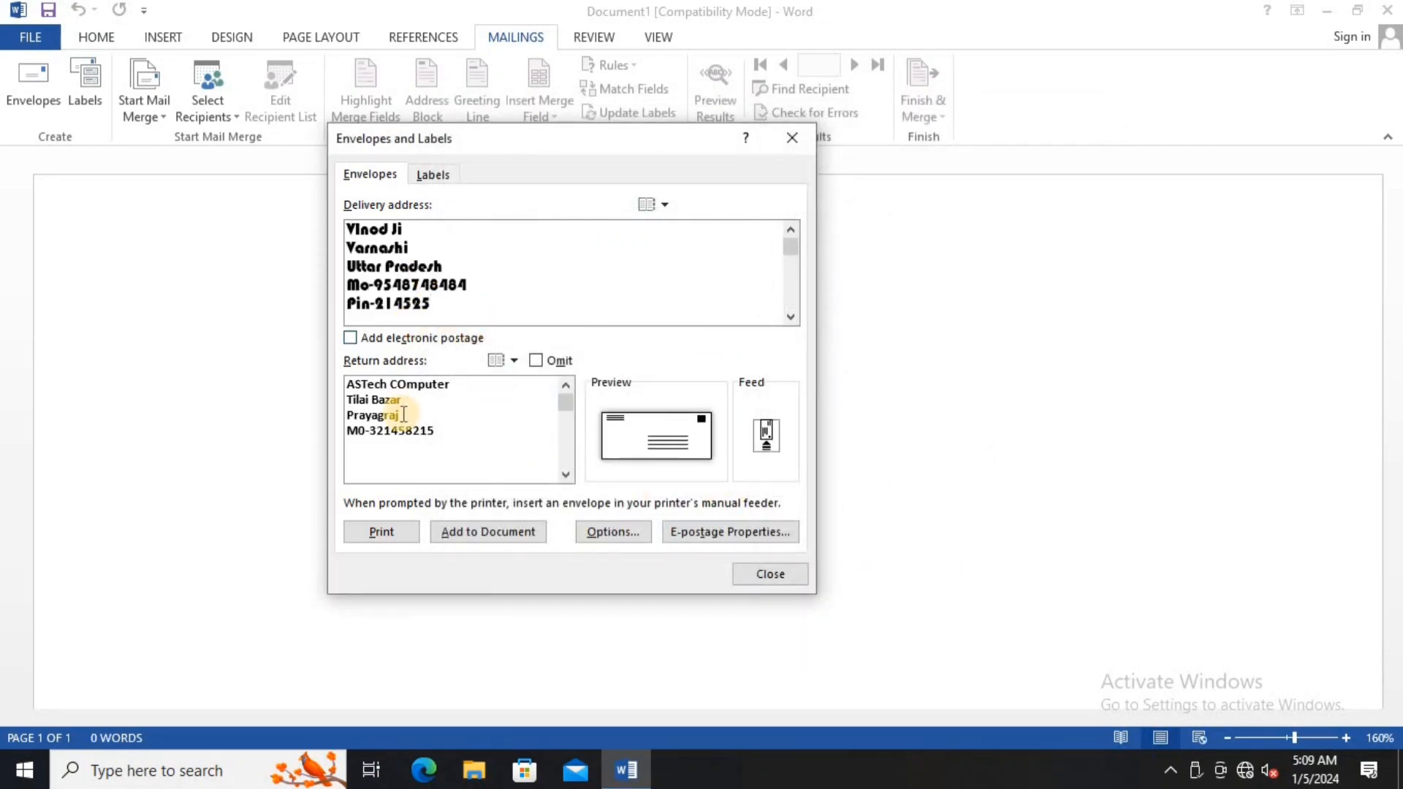
- Add the envelope to the document, saving the return address as the default
{"action": "left_click", "coordinate": [624, 539]}
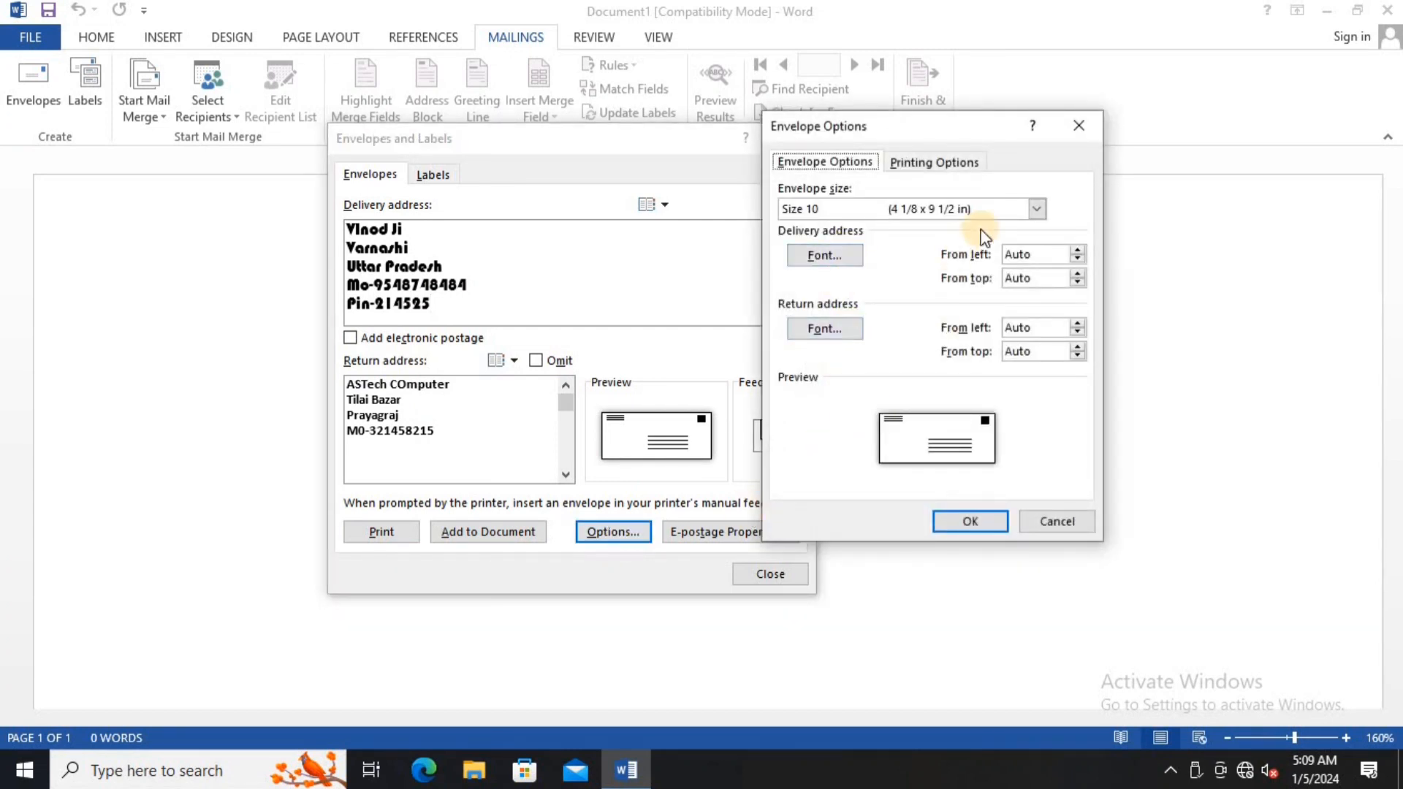
{"action": "left_click", "coordinate": [972, 512]}
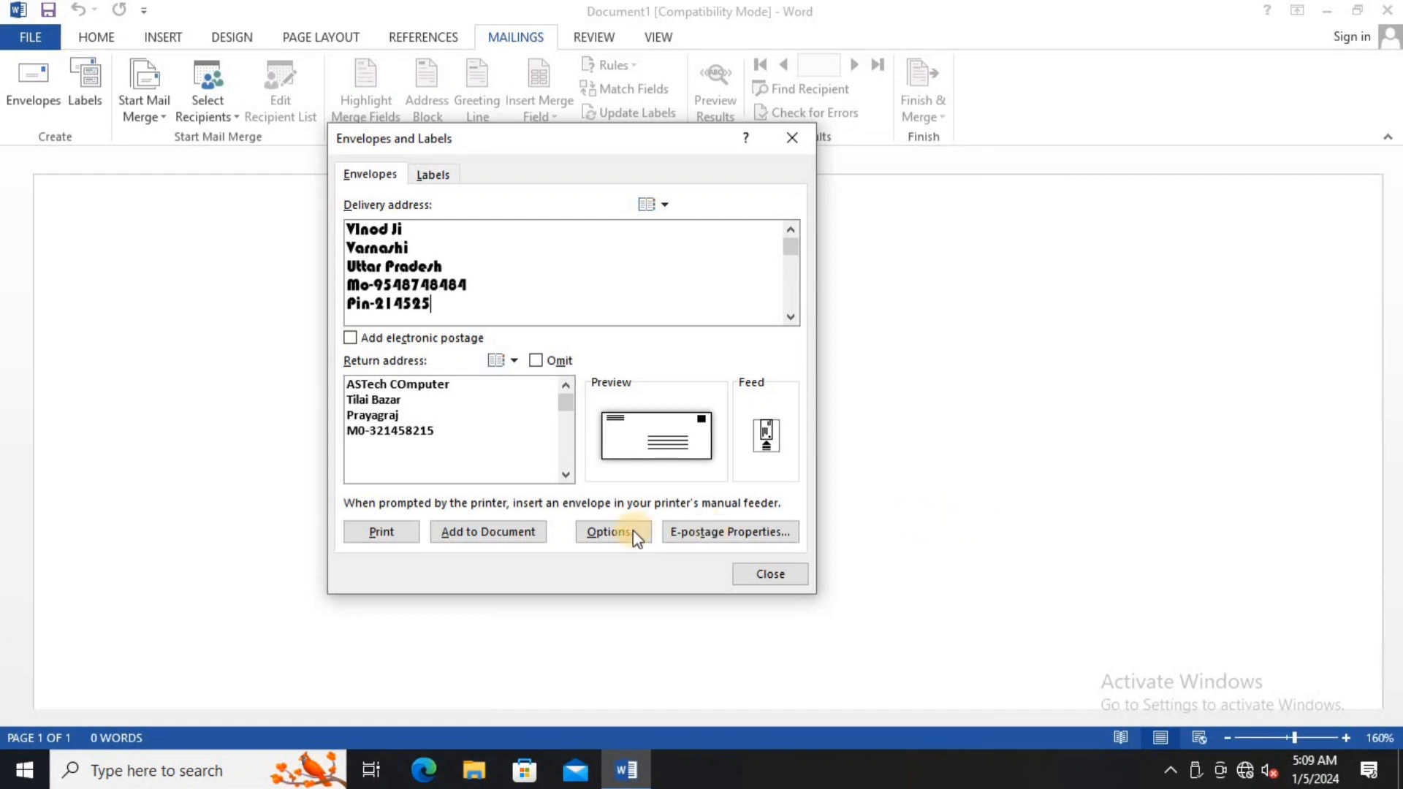
{"action": "left_click", "coordinate": [497, 535]}
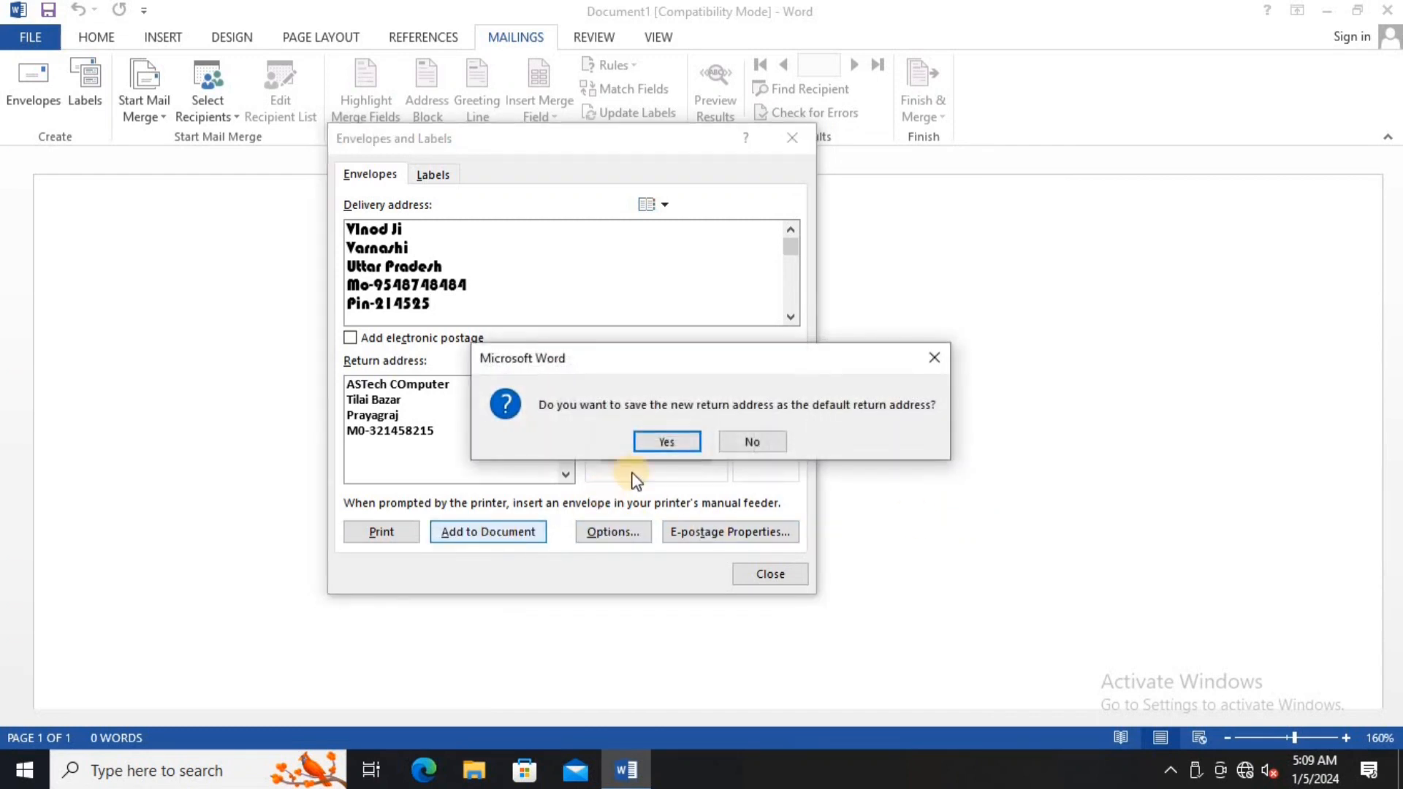
{"action": "left_click", "coordinate": [665, 441]}
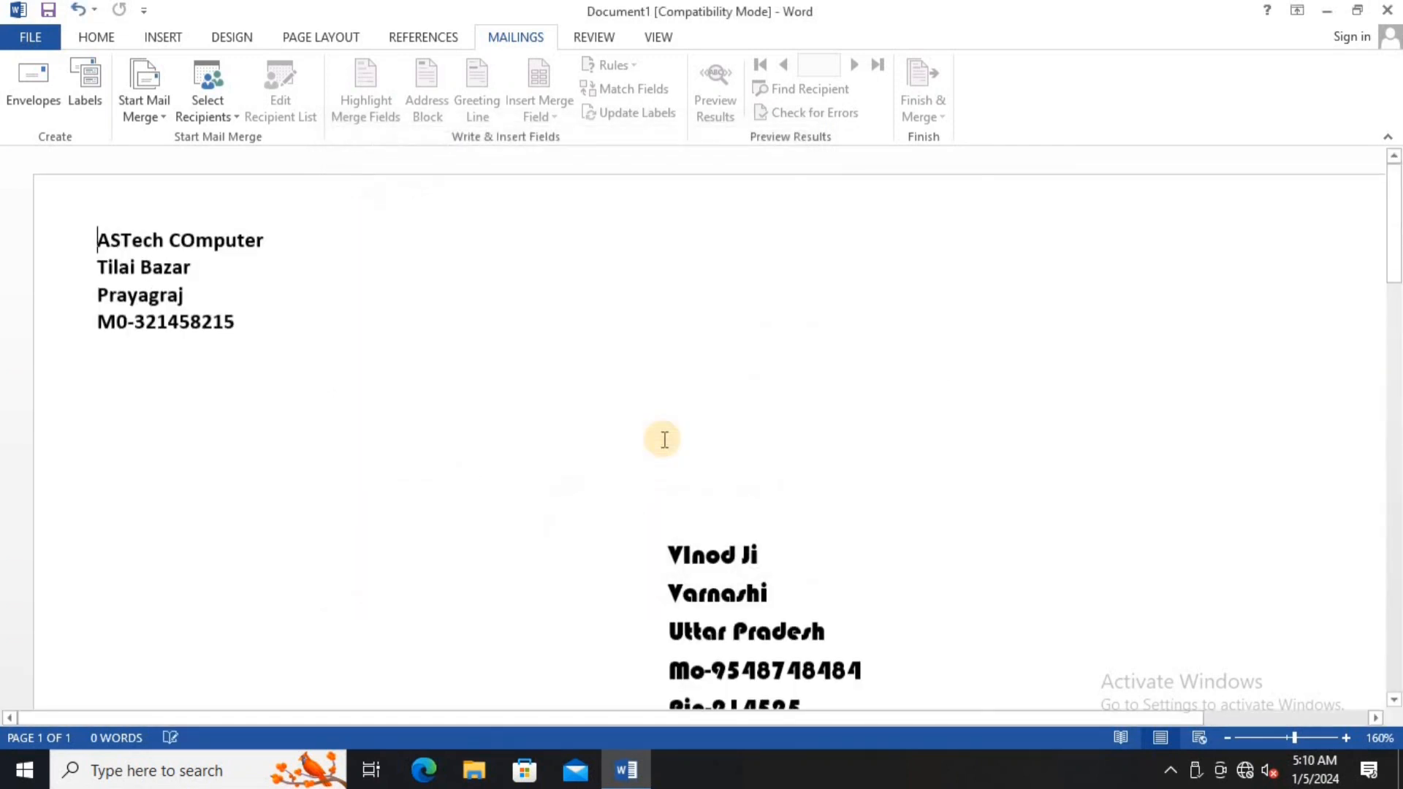
- Enlarge the delivery address text to 16 pt with Ctrl+Shift+>
{"action": "left_click", "coordinate": [1229, 738]}
{"action": "left_click", "coordinate": [1228, 738]}
{"action": "left_click", "coordinate": [1228, 739]}
{"action": "left_click", "coordinate": [1230, 739]}
{"action": "left_click", "coordinate": [1230, 740]}
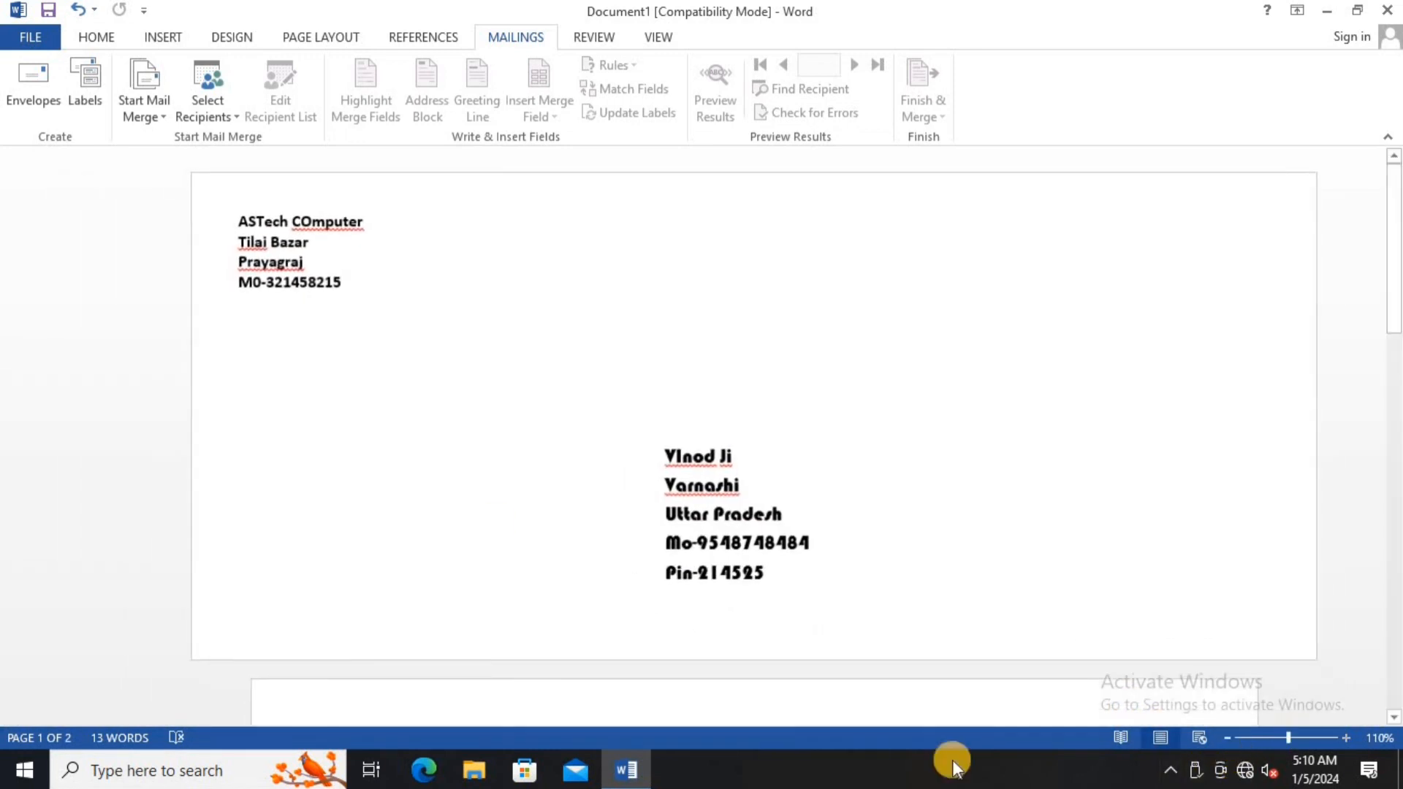
{"action": "left_click_drag", "start_coordinate": [610, 411], "coordinate": [776, 527]}
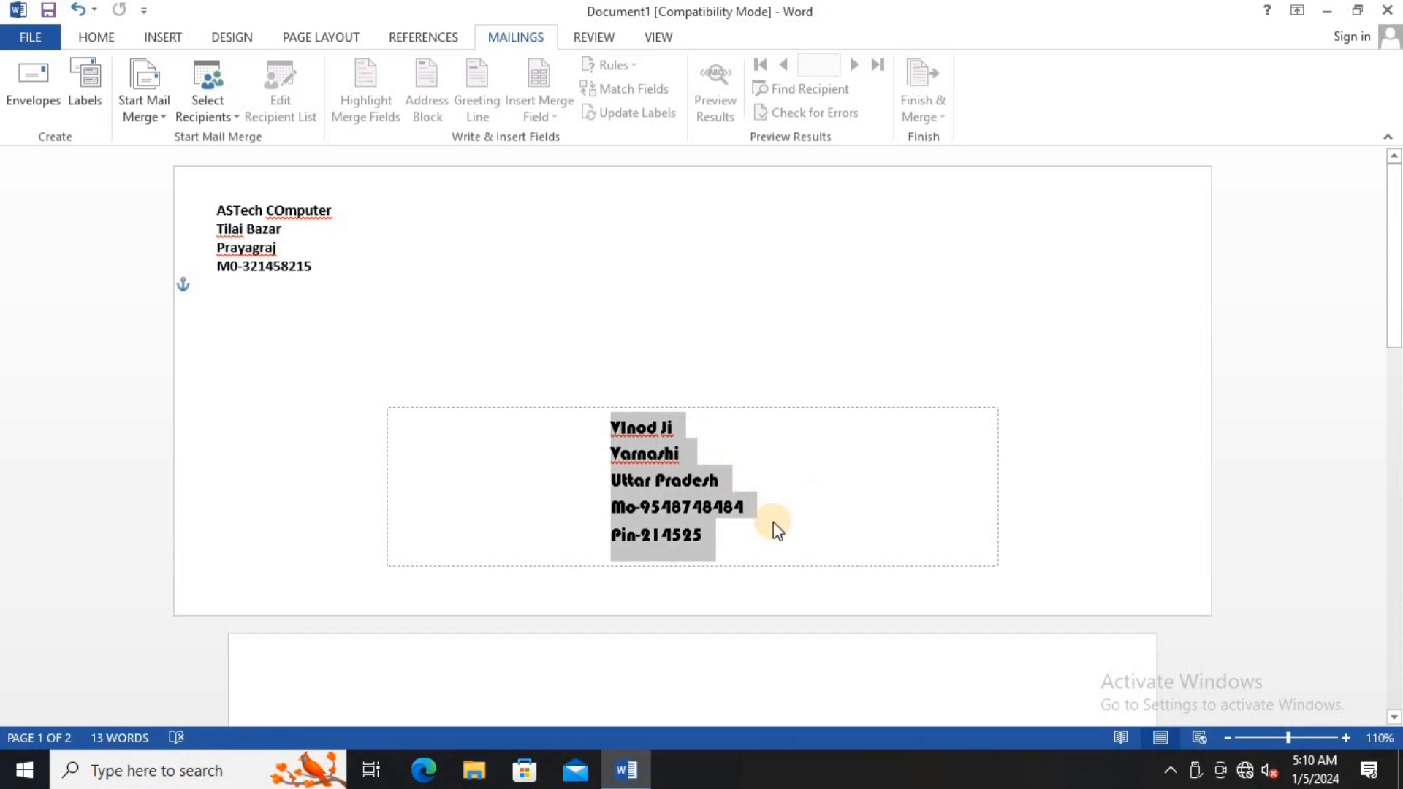
{"action": "key", "text": "ctrl+shift+period"}
{"action": "key", "text": "ctrl+shift+period"}
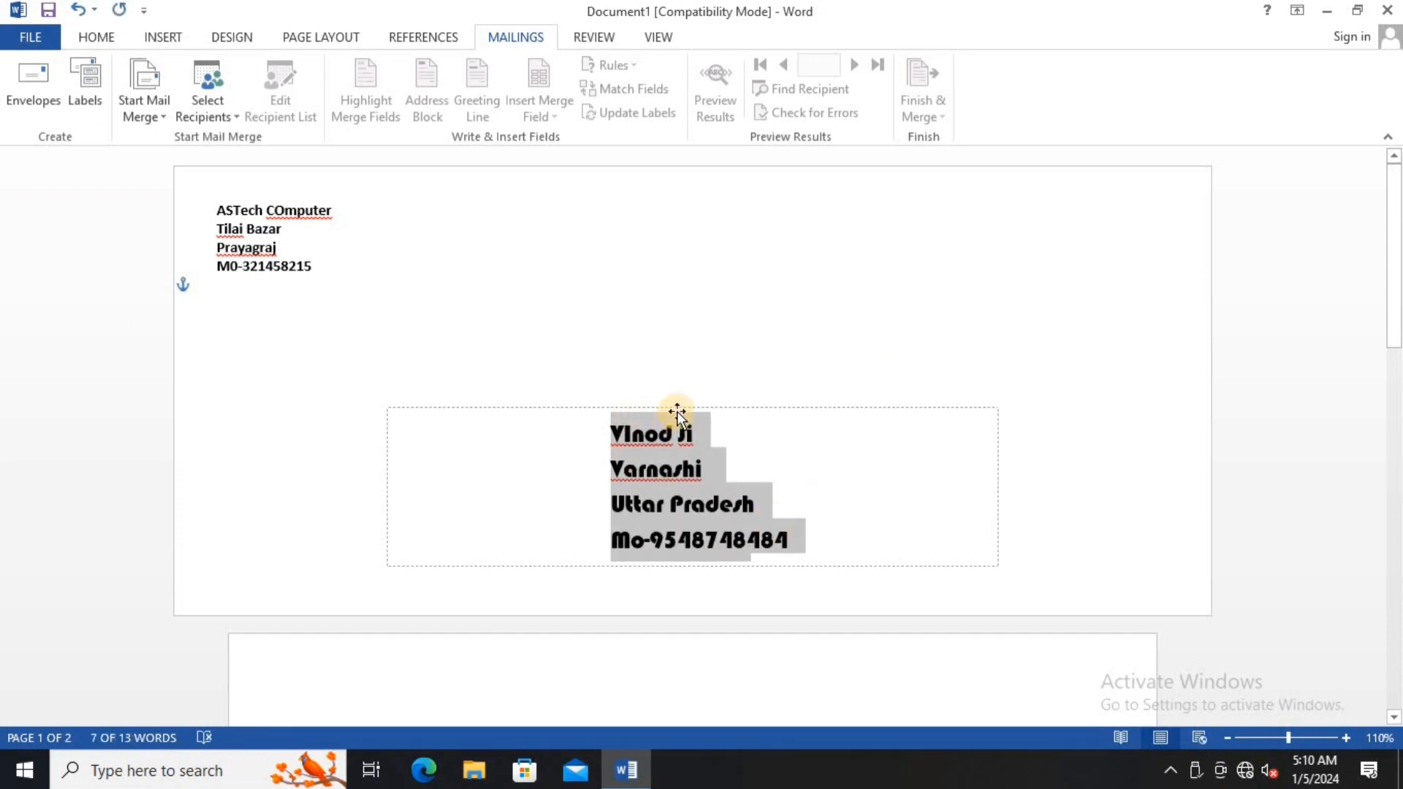
- Raise and lengthen the delivery address box to show the PIN line, then enlarge the return address text
{"action": "left_click", "coordinate": [695, 589]}
{"action": "left_click", "coordinate": [683, 504]}
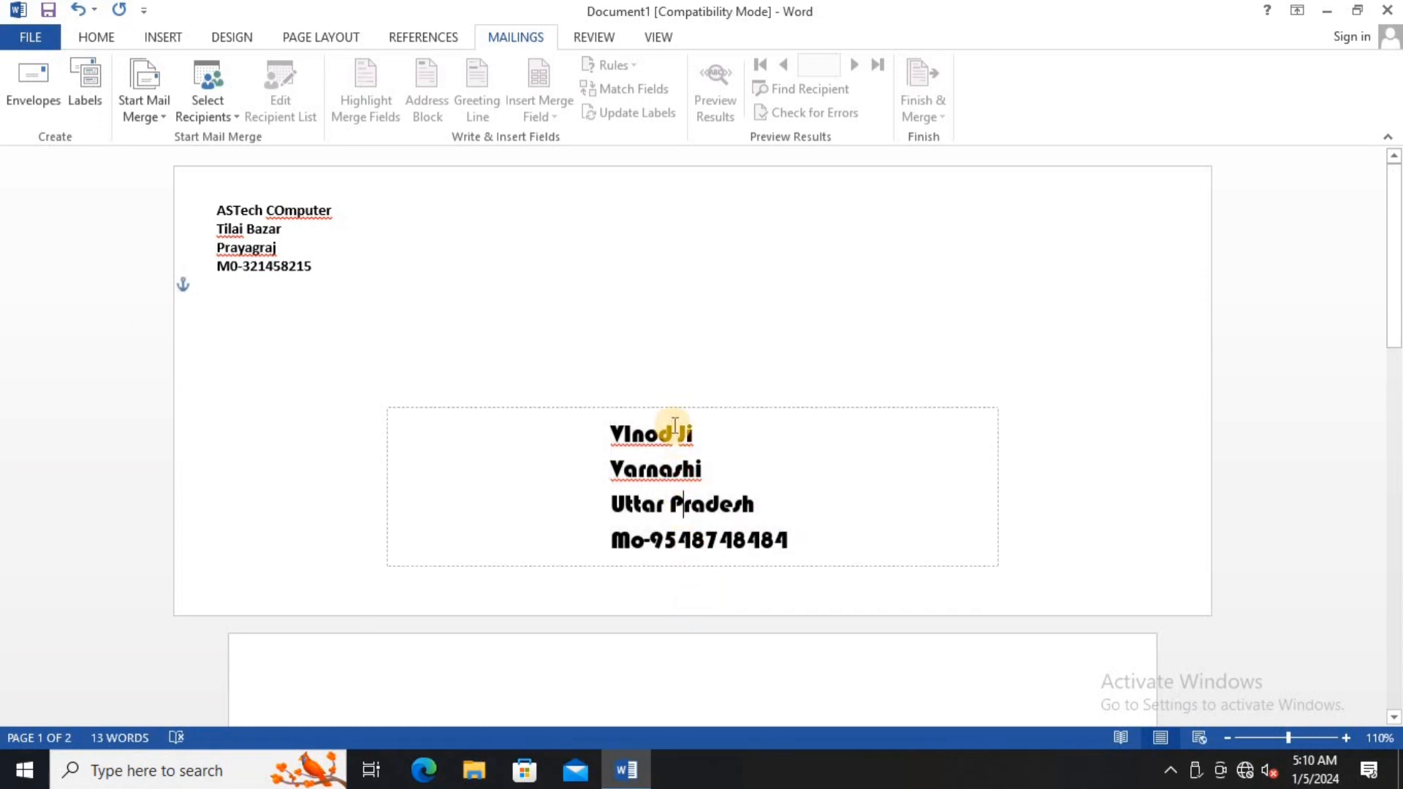
{"action": "left_click_drag", "start_coordinate": [673, 406], "coordinate": [673, 343]}
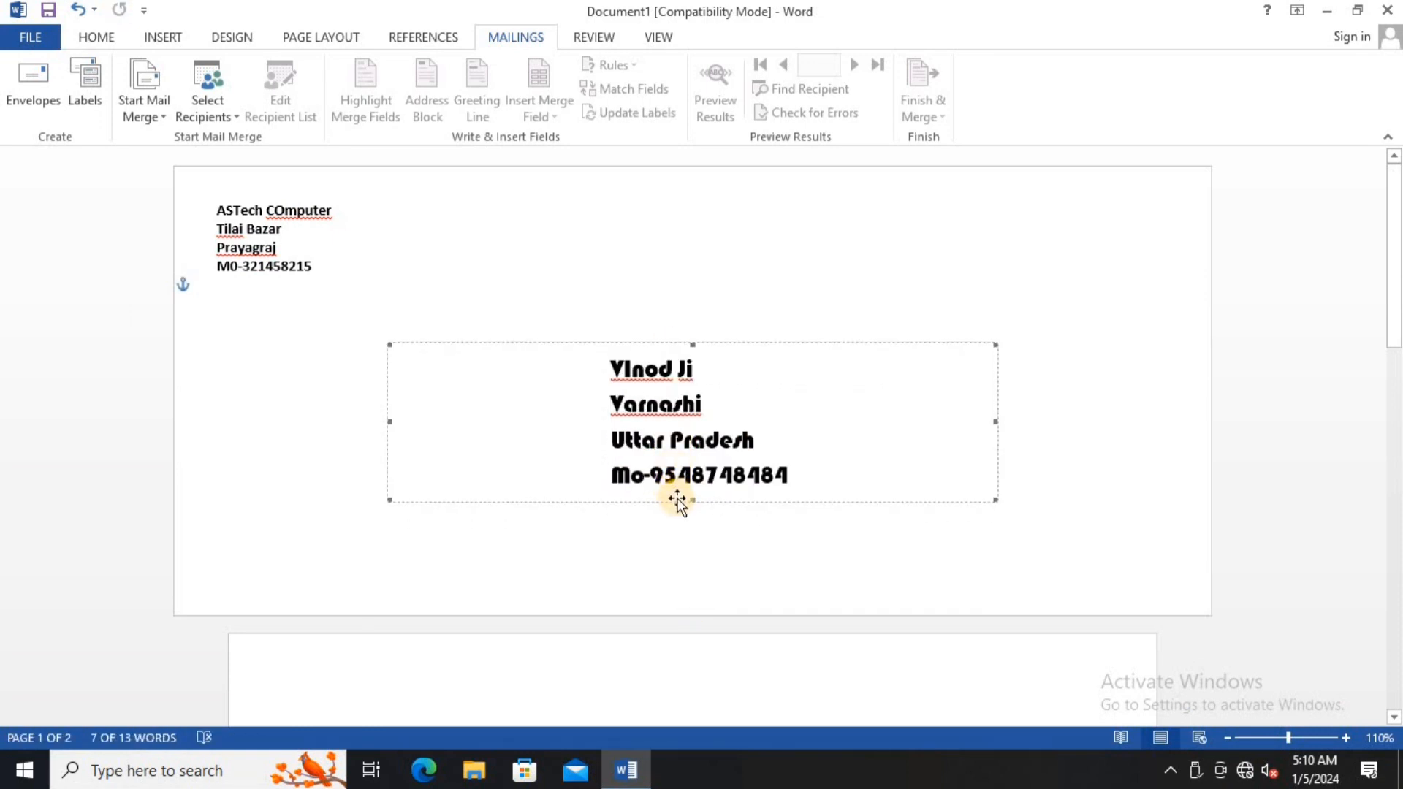
{"action": "left_click_drag", "start_coordinate": [692, 504], "coordinate": [692, 561]}
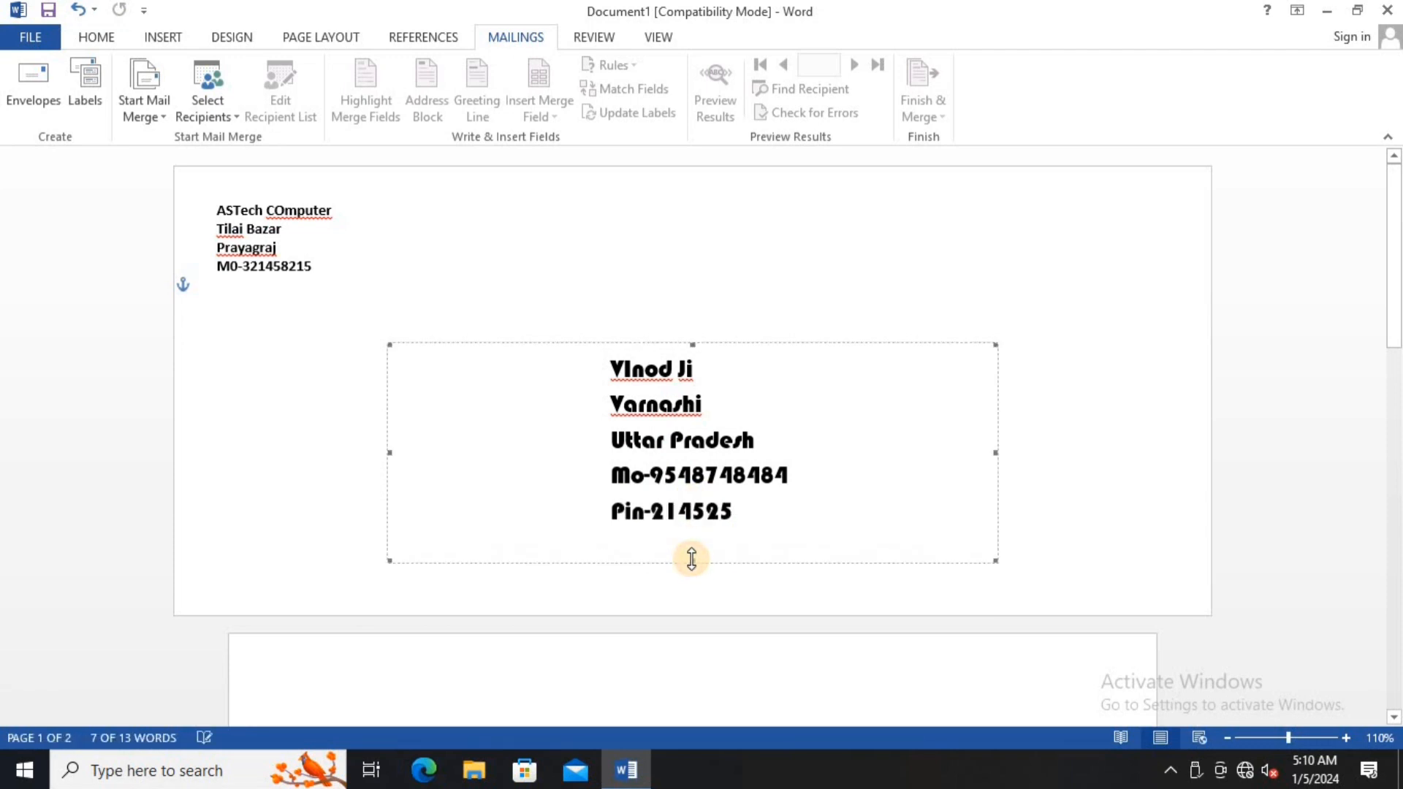
{"action": "left_click_drag", "start_coordinate": [217, 210], "coordinate": [328, 277]}
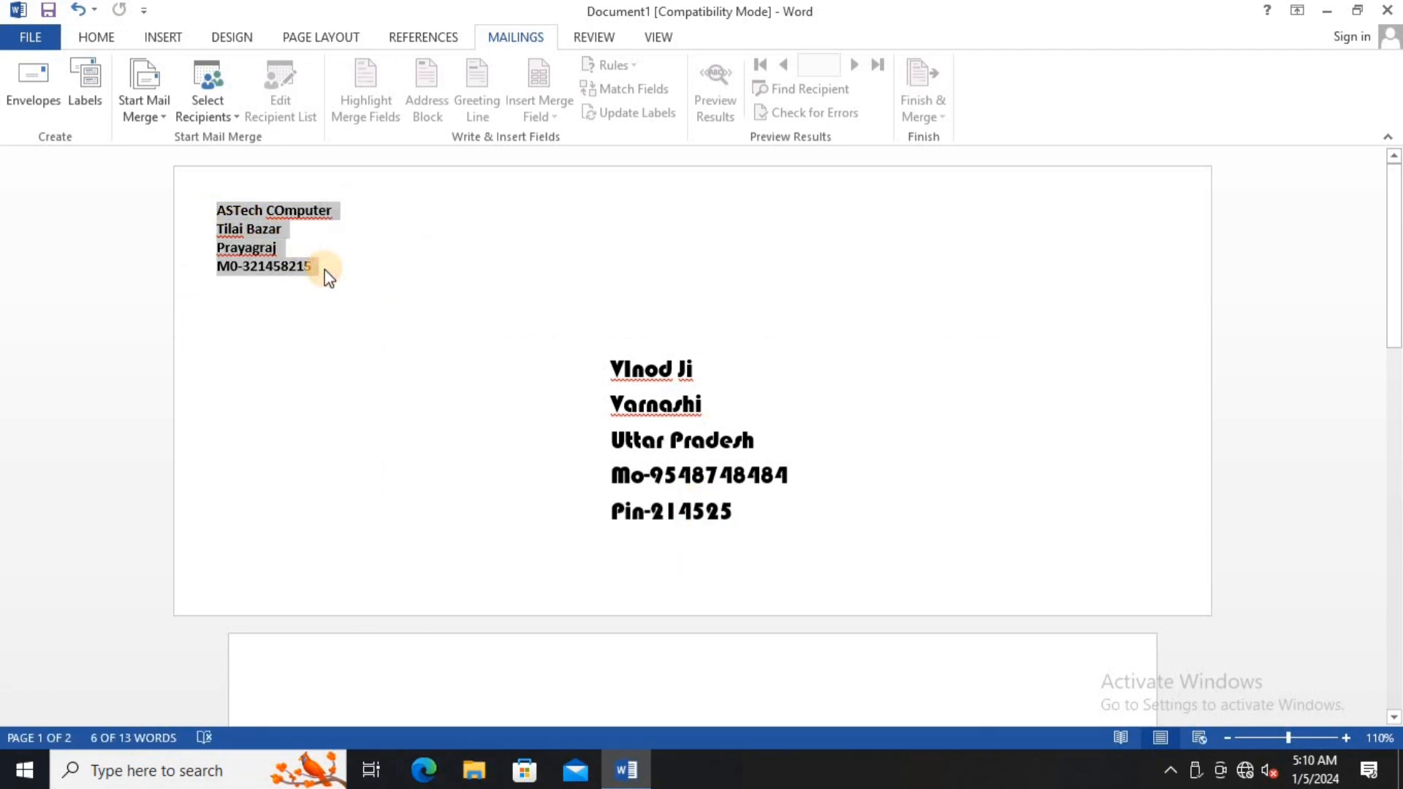
{"action": "key", "text": "ctrl+shift+period"}
{"action": "key", "text": "ctrl+shift+period"}
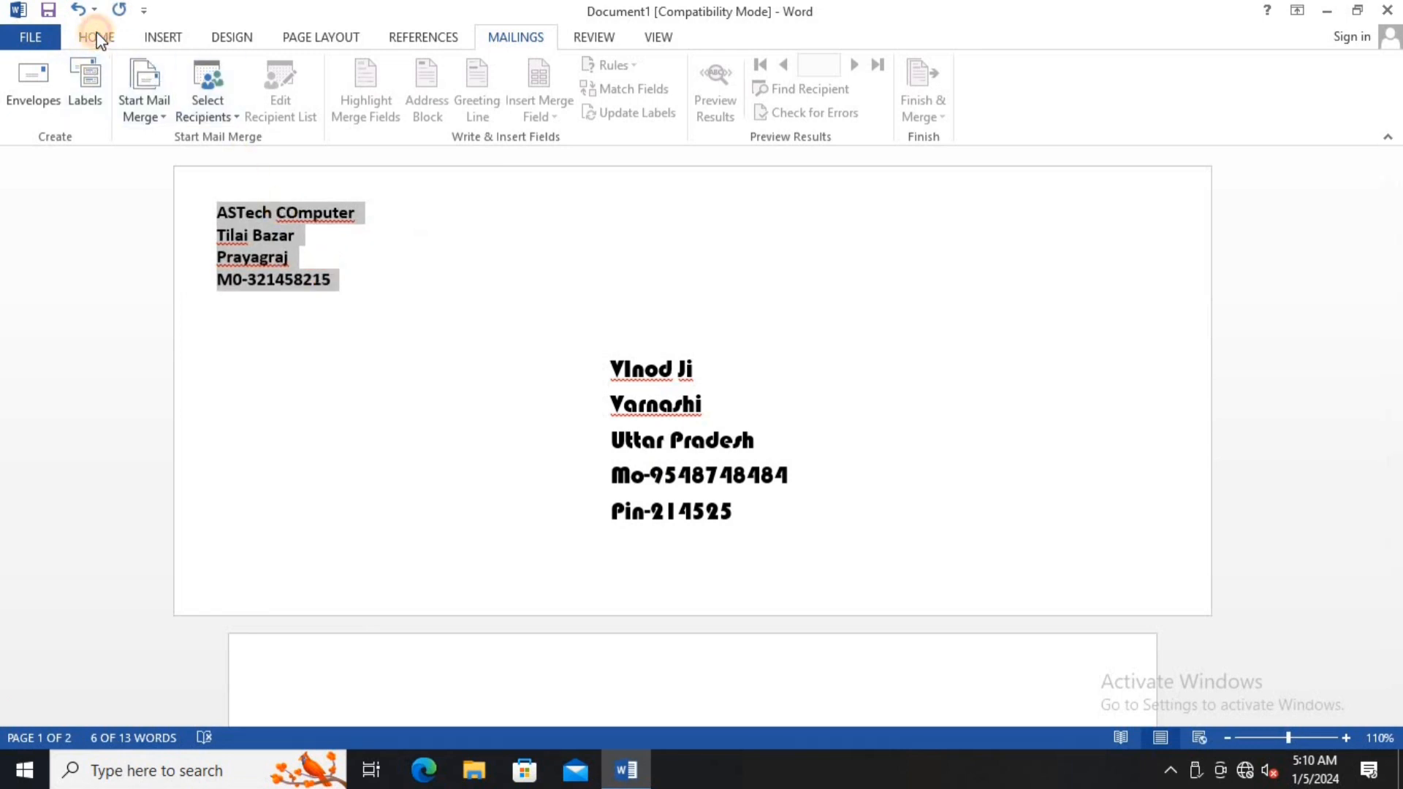
- Apply red font colour to the return address and blue to the five-line delivery address
{"action": "left_click", "coordinate": [97, 38]}
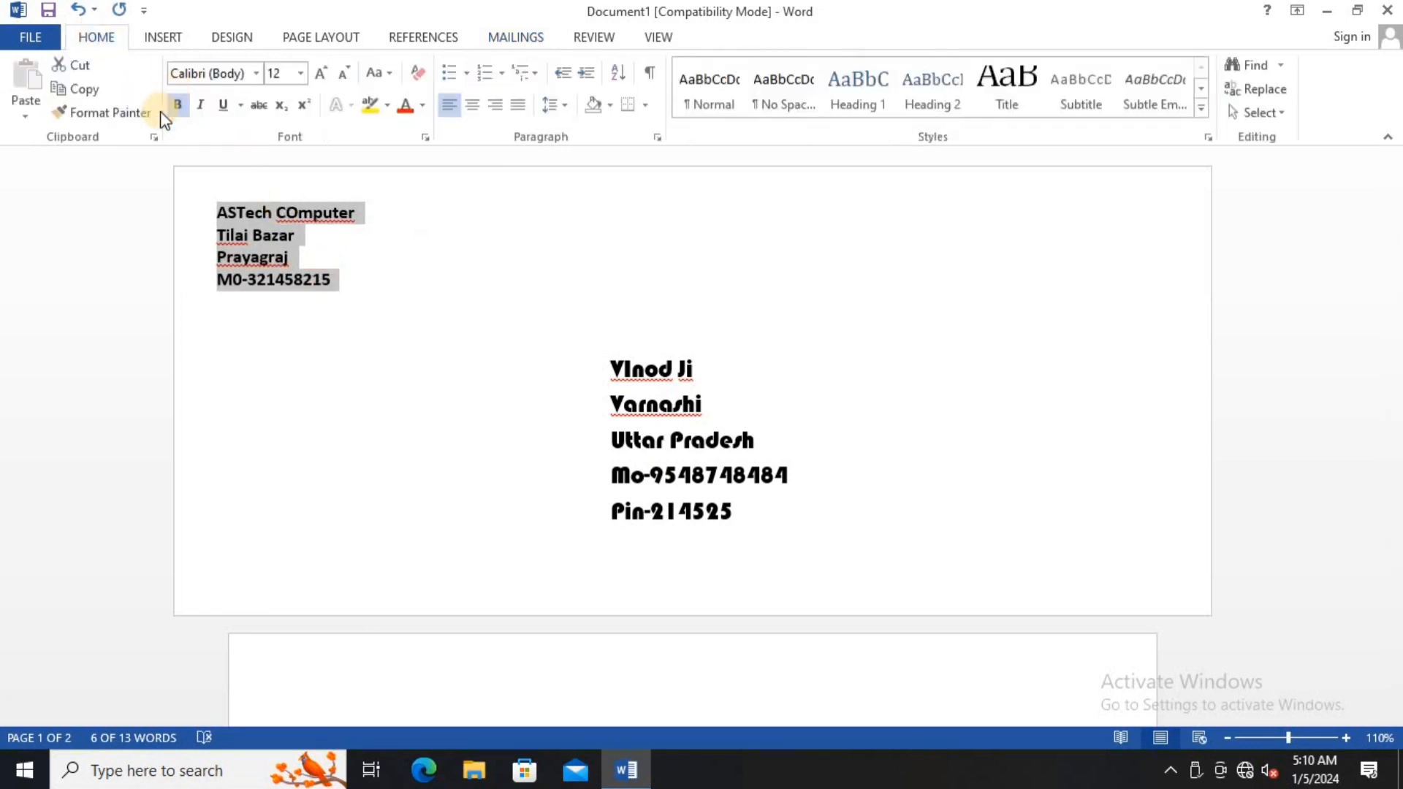
{"action": "left_click", "coordinate": [412, 110]}
{"action": "left_click_drag", "start_coordinate": [626, 367], "coordinate": [811, 545]}
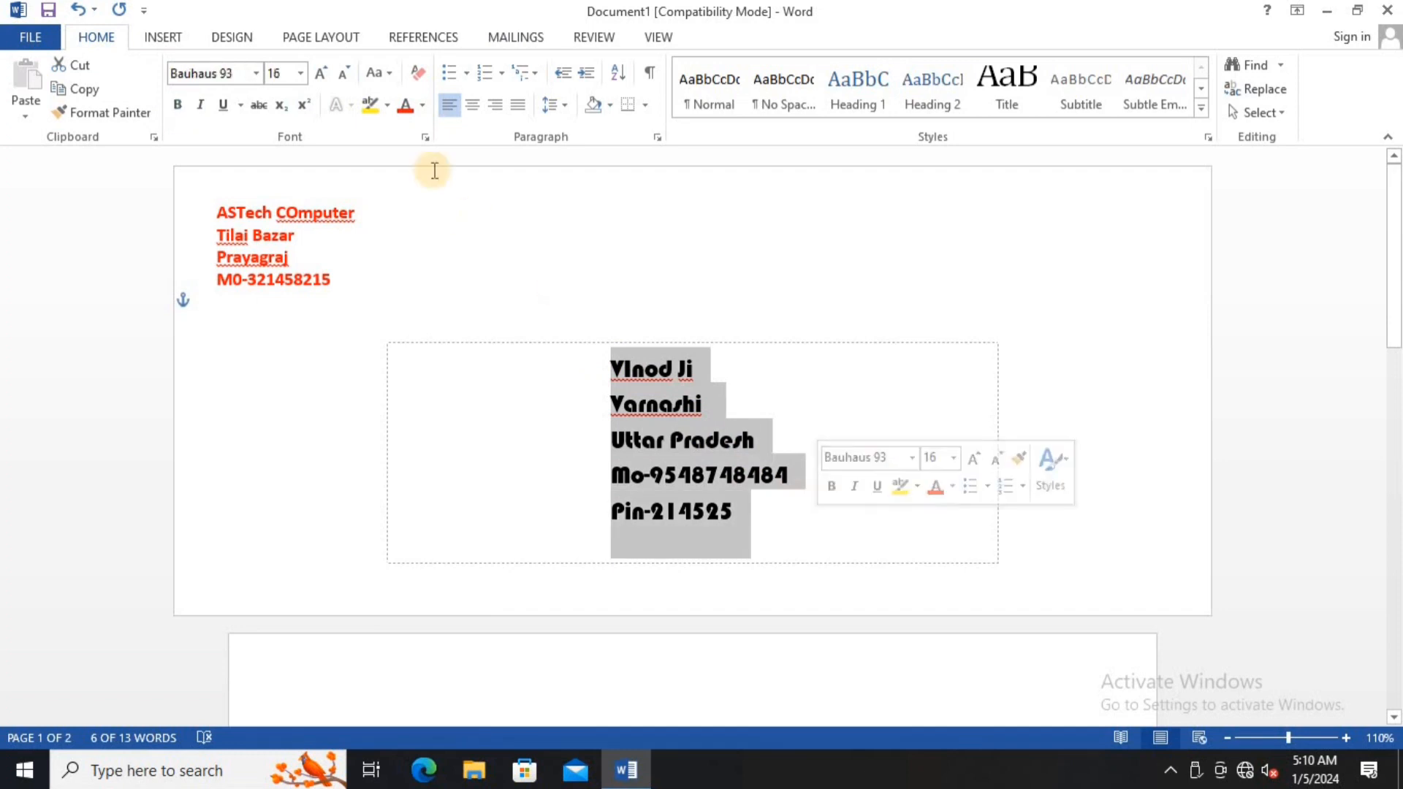
{"action": "left_click", "coordinate": [423, 105]}
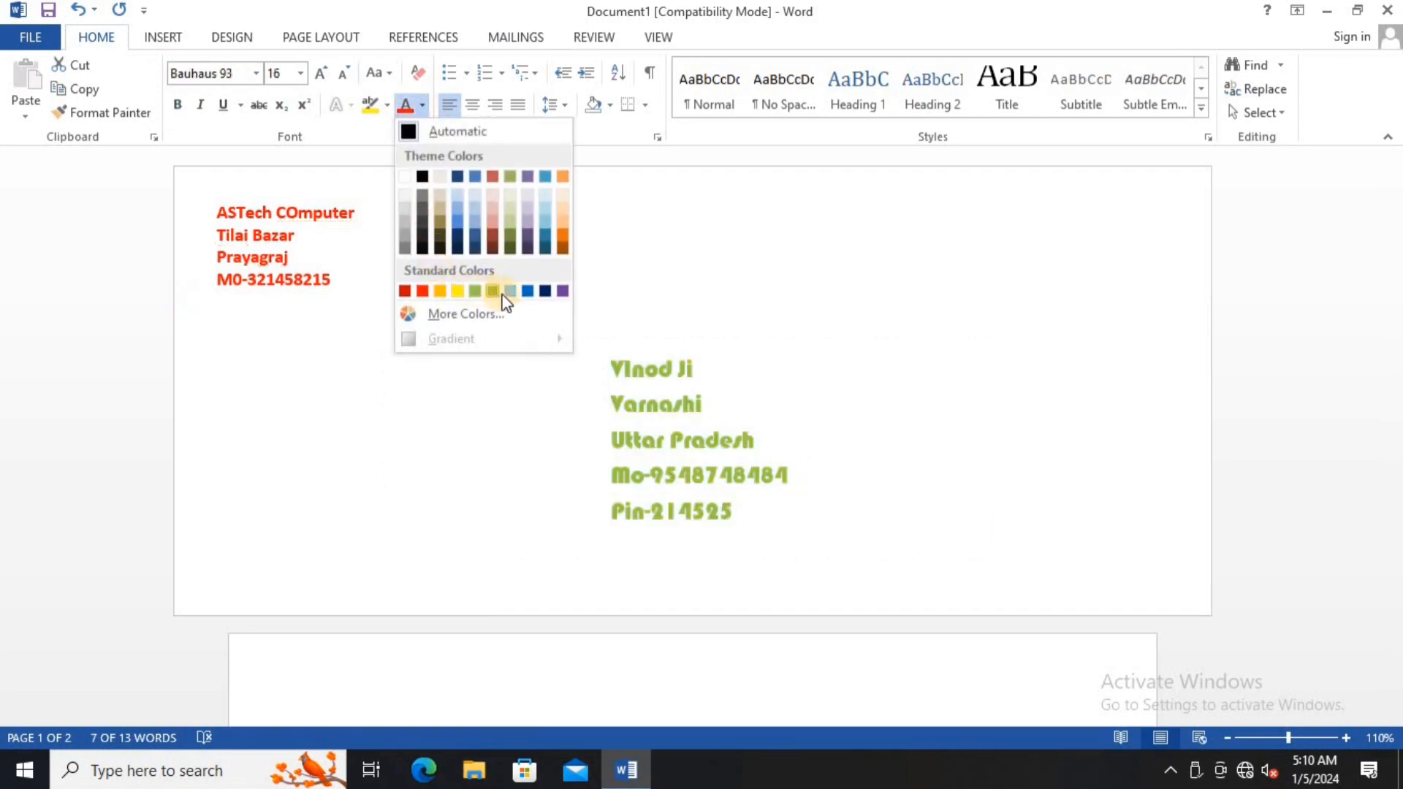
{"action": "left_click", "coordinate": [528, 291]}
{"action": "left_click", "coordinate": [641, 287]}
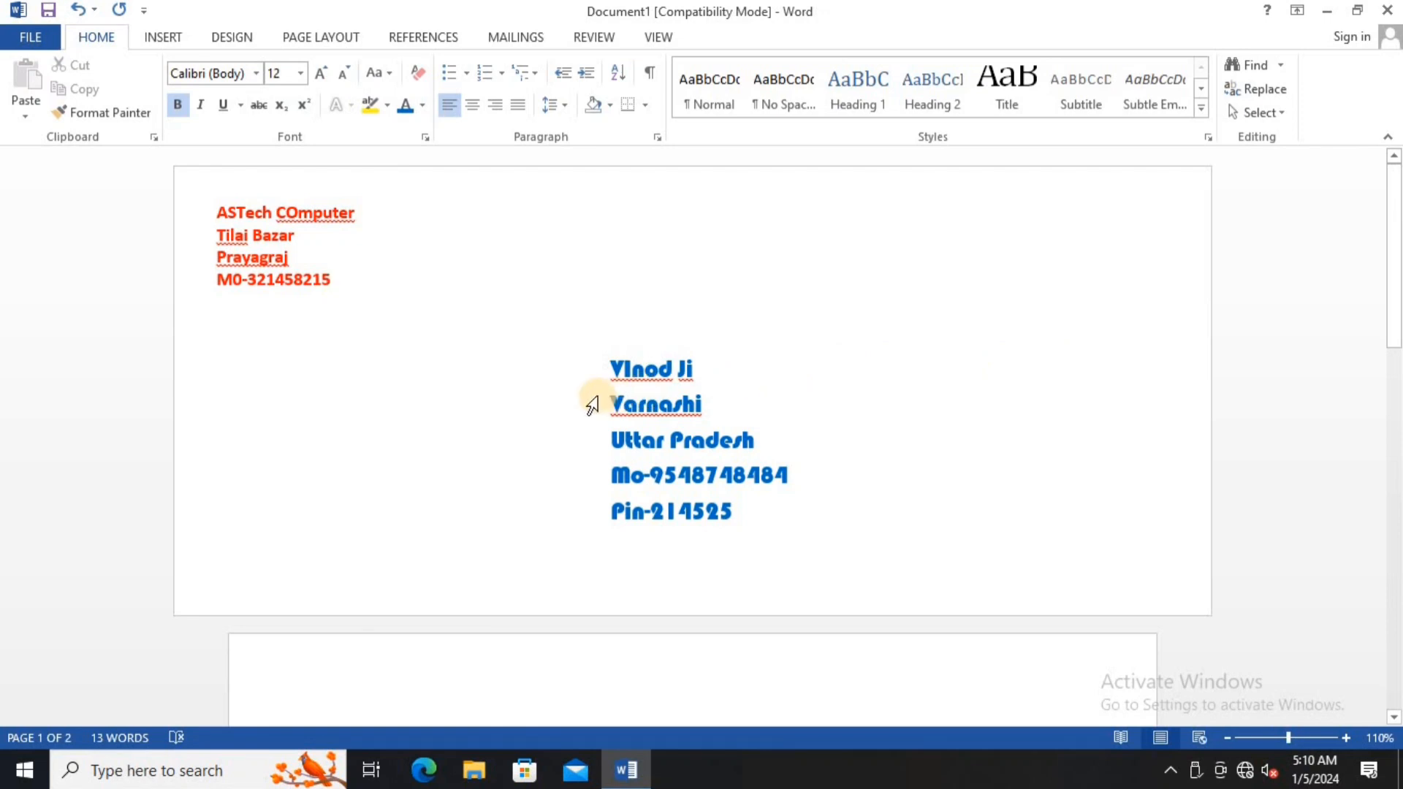
{"action": "scroll", "coordinate": [592, 404], "scroll_direction": "down", "scroll_amount": 10}
- Generate a new Labels2 document of the address using the 30 Per Page label type
{"action": "left_click", "coordinate": [339, 193]}
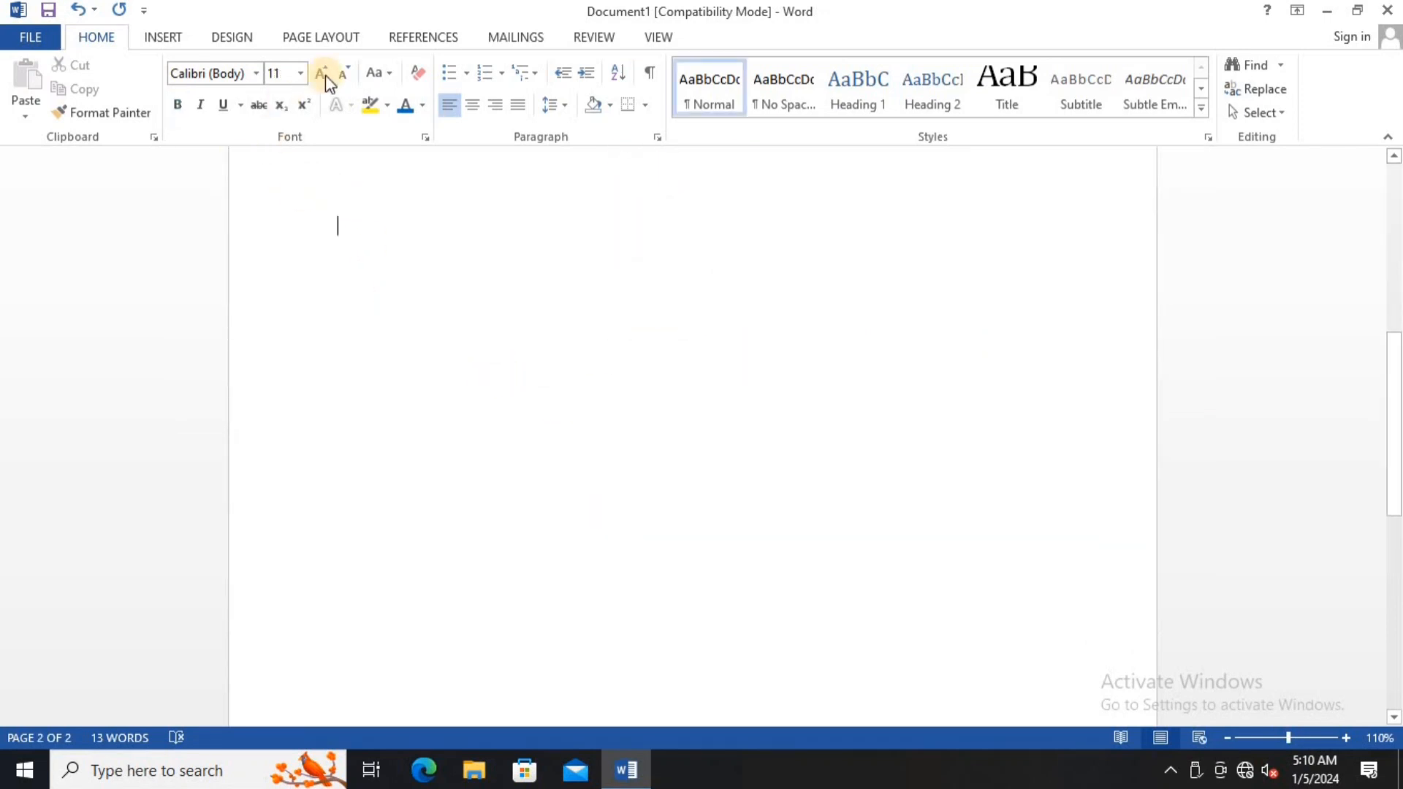
{"action": "scroll", "coordinate": [486, 41], "scroll_direction": "down", "scroll_amount": 4}
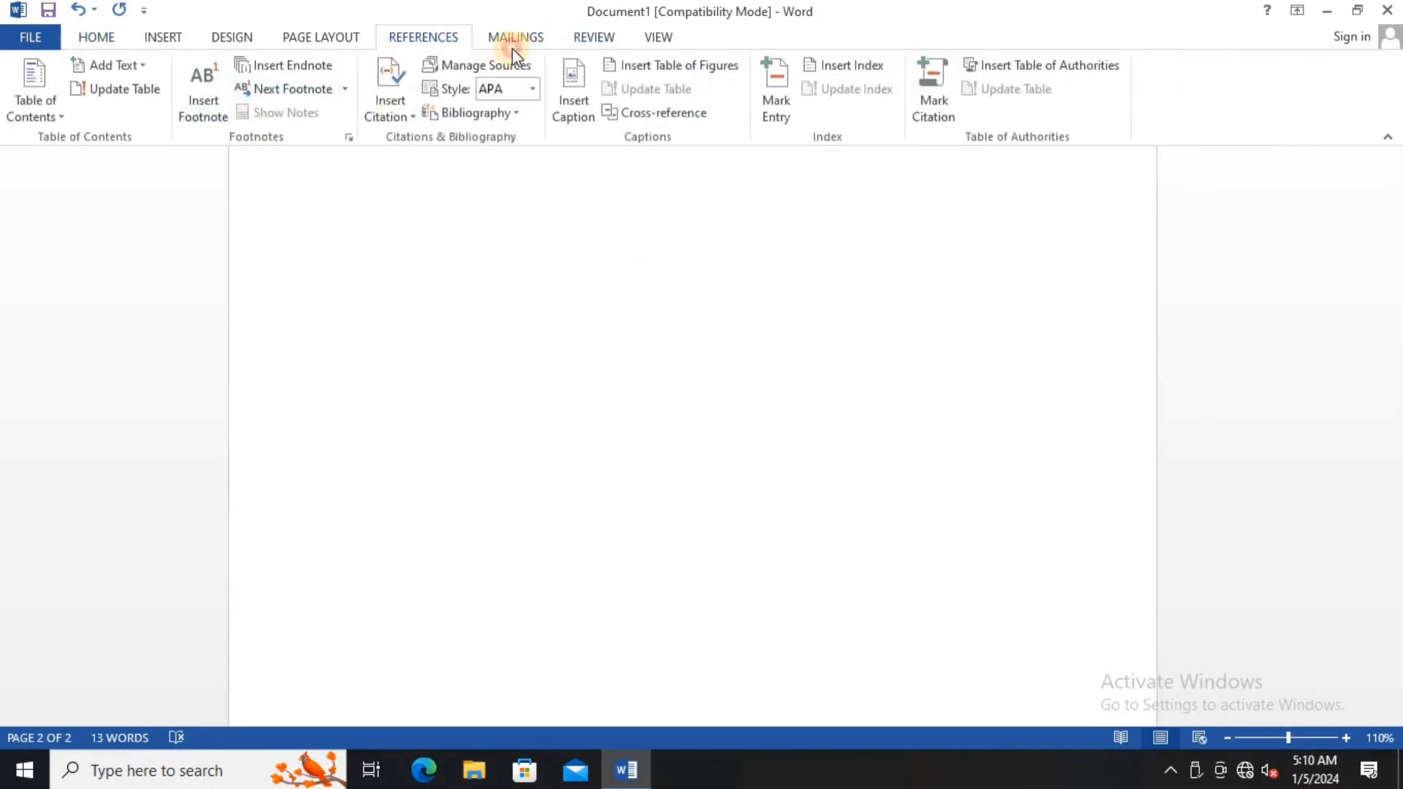
{"action": "scroll", "coordinate": [494, 40], "scroll_direction": "down", "scroll_amount": 2}
{"action": "left_click", "coordinate": [494, 40]}
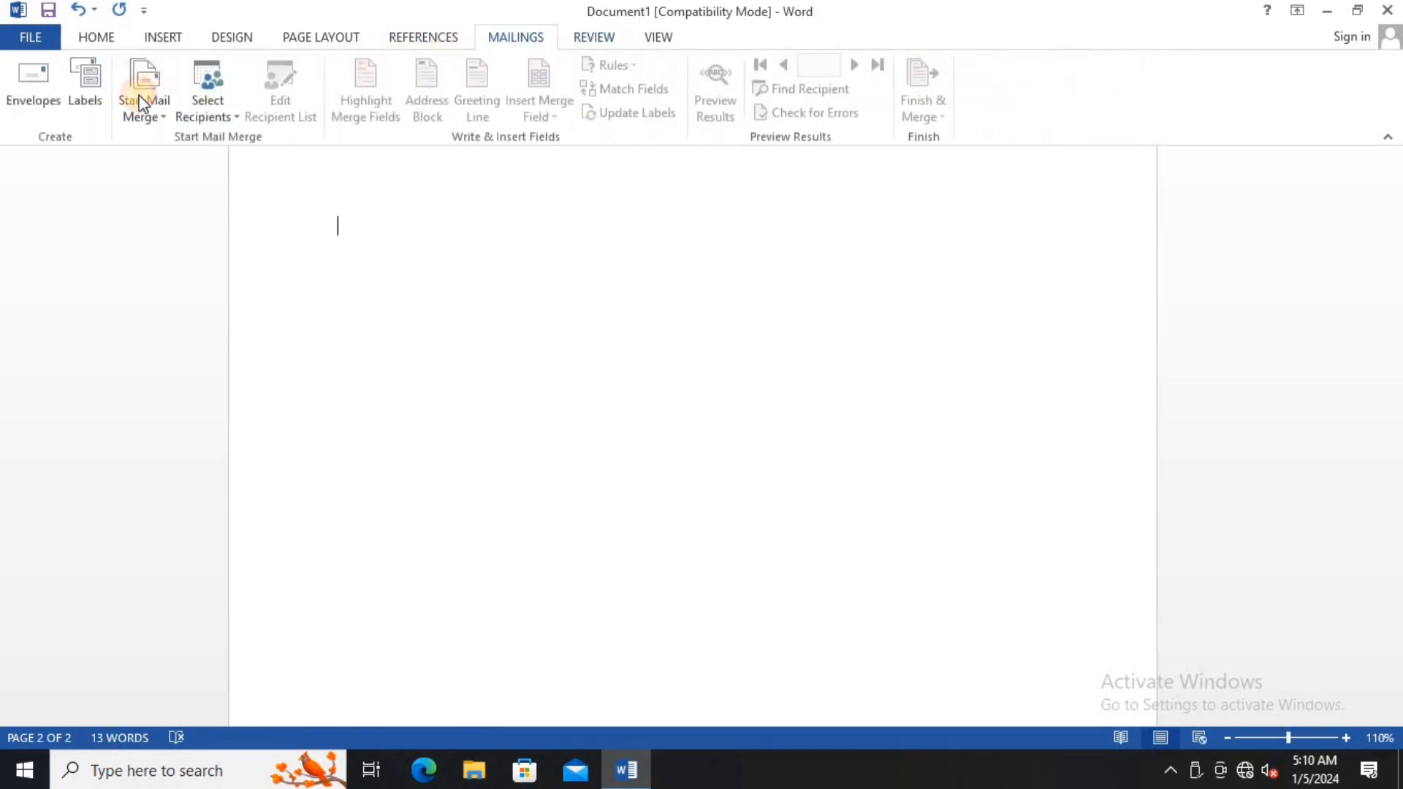
{"action": "left_click", "coordinate": [85, 82]}
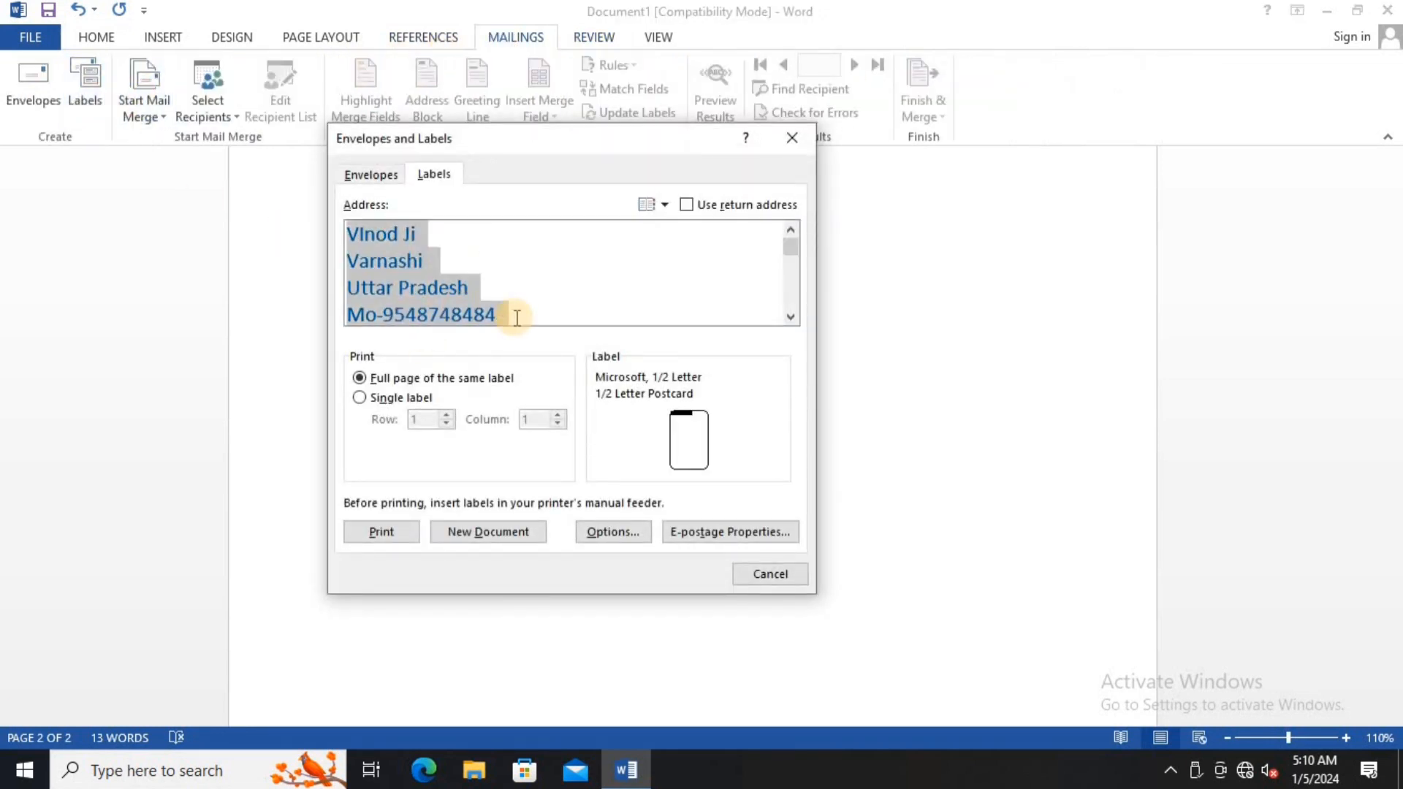
{"action": "left_click", "coordinate": [618, 529]}
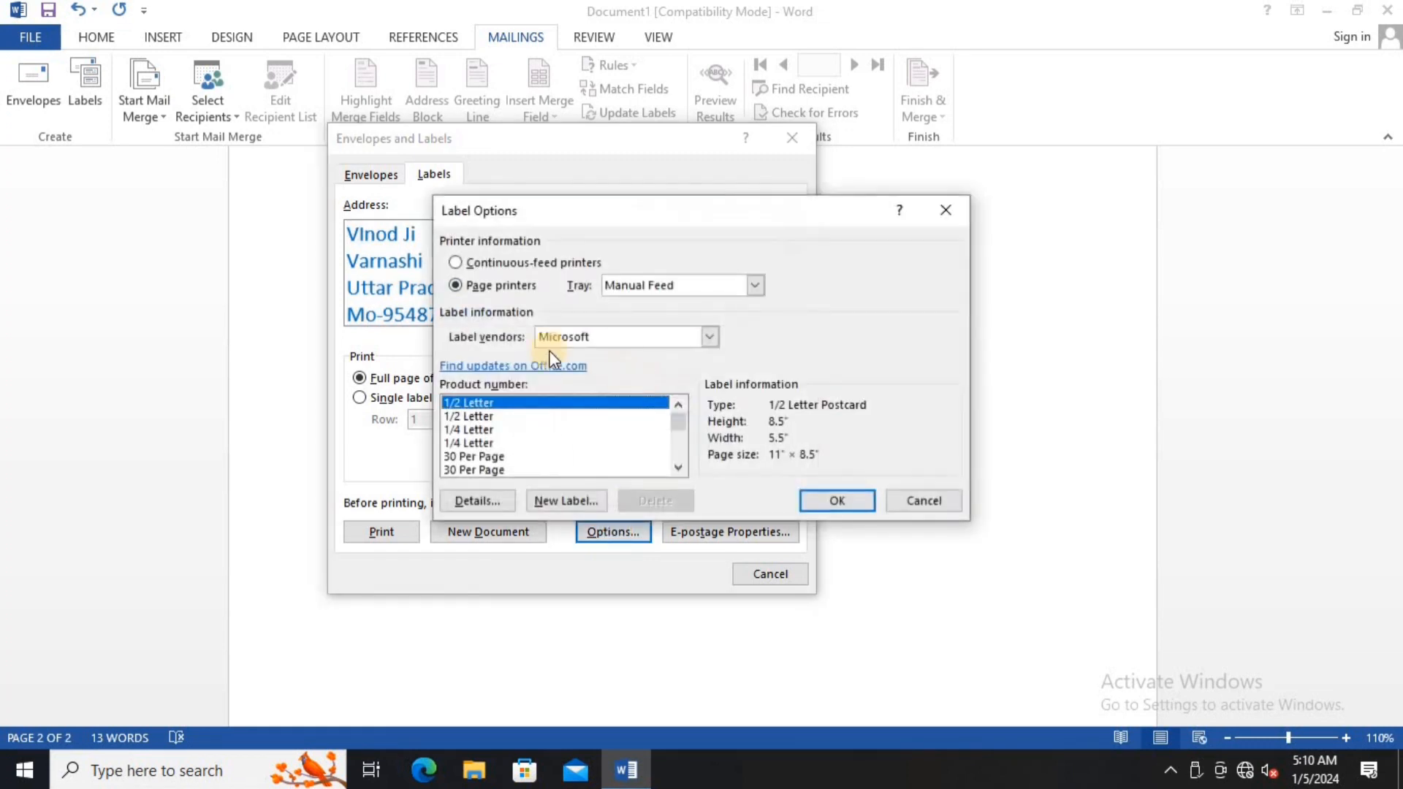
{"action": "left_click", "coordinate": [488, 458]}
{"action": "left_click", "coordinate": [833, 500]}
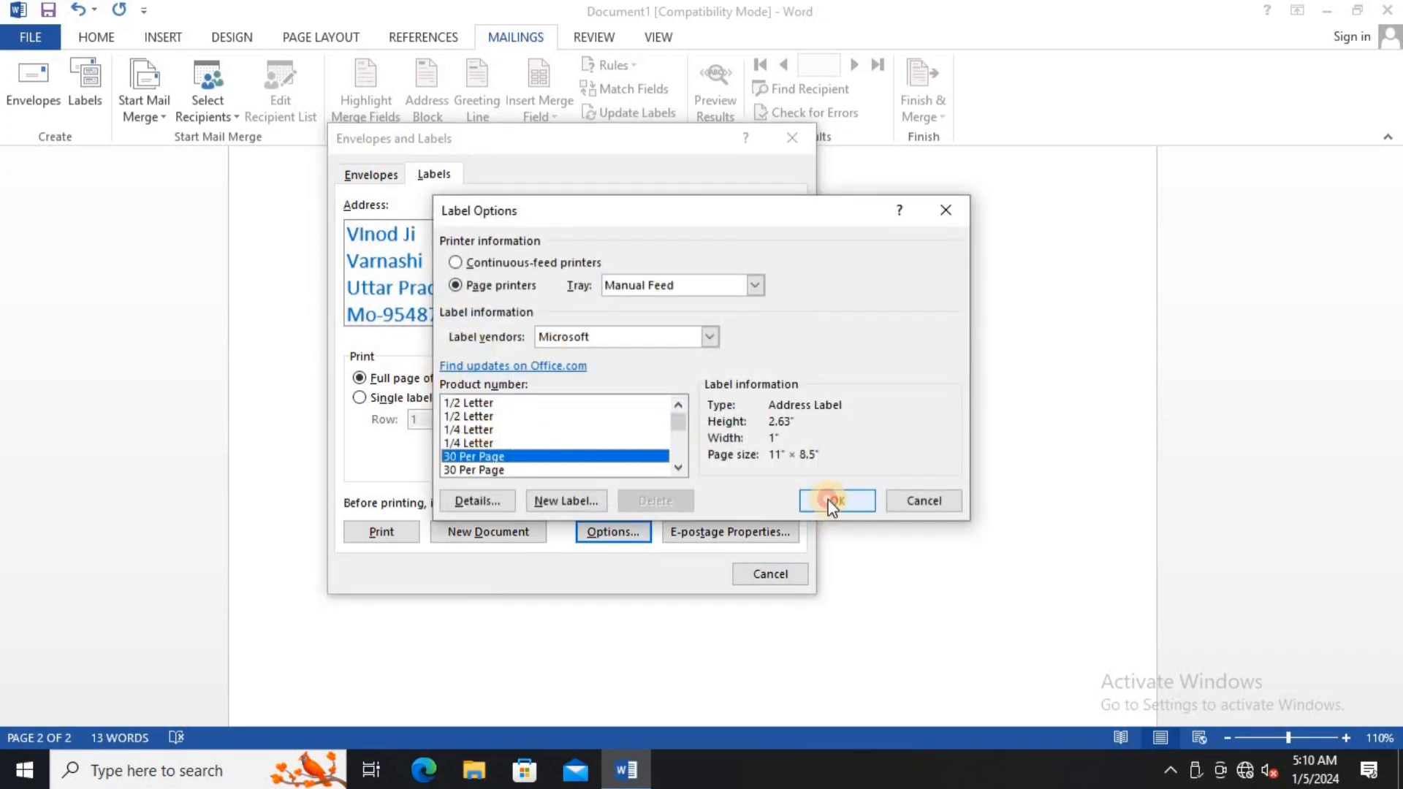
{"action": "left_click", "coordinate": [488, 531]}
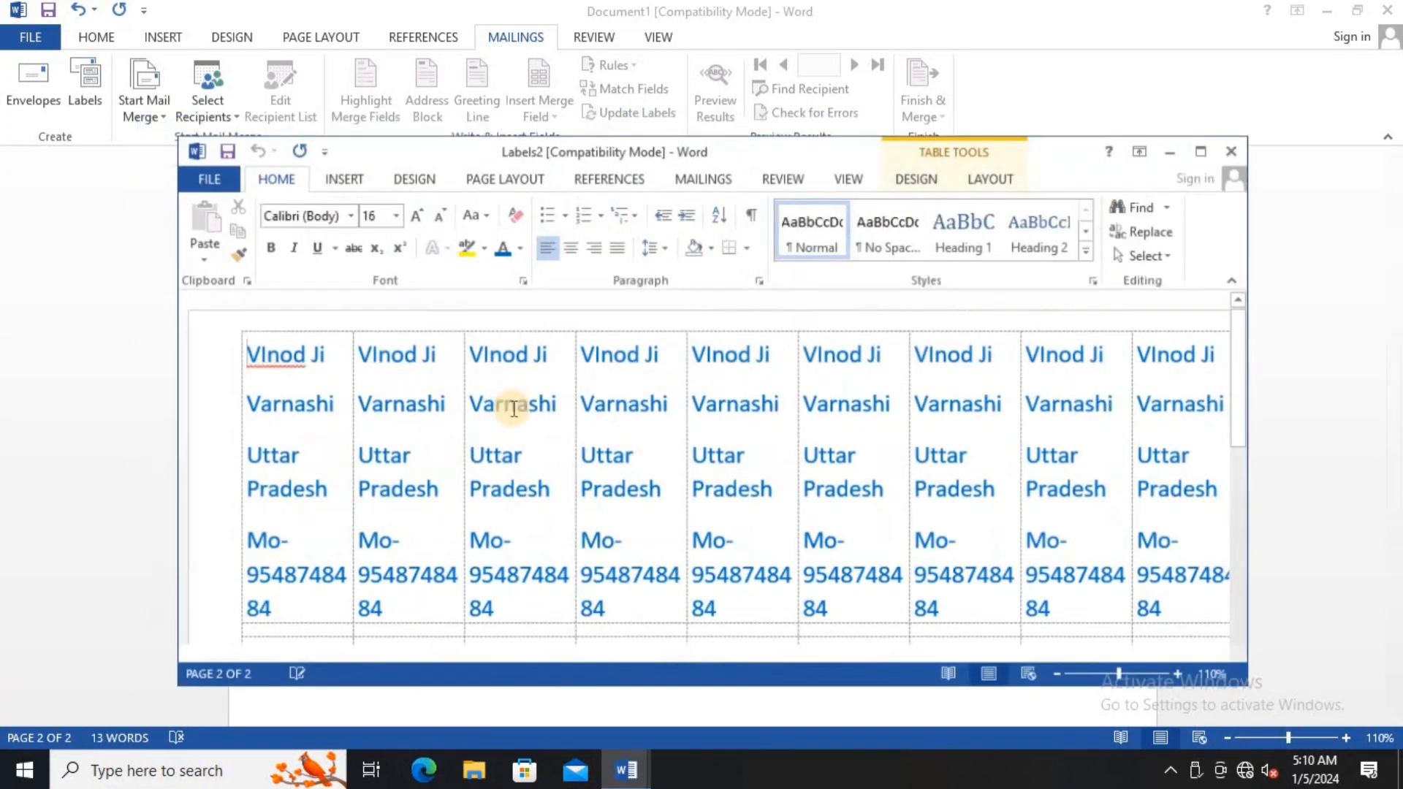
- Review the Labels2 sheet, then close it without saving
{"action": "scroll", "coordinate": [457, 399], "scroll_direction": "down", "scroll_amount": 3}
{"action": "scroll", "coordinate": [457, 399], "scroll_direction": "down", "scroll_amount": 3}
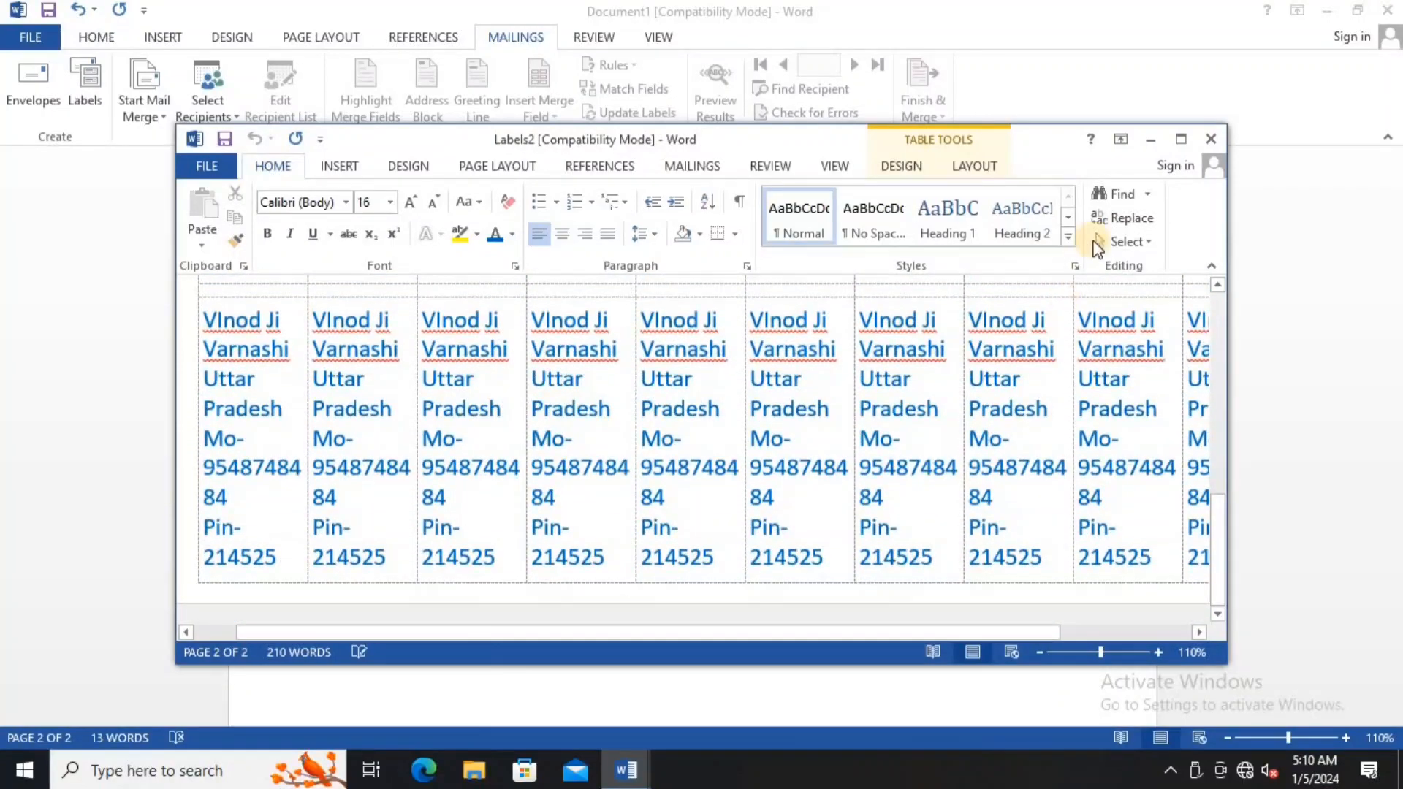
{"action": "left_click", "coordinate": [720, 424]}
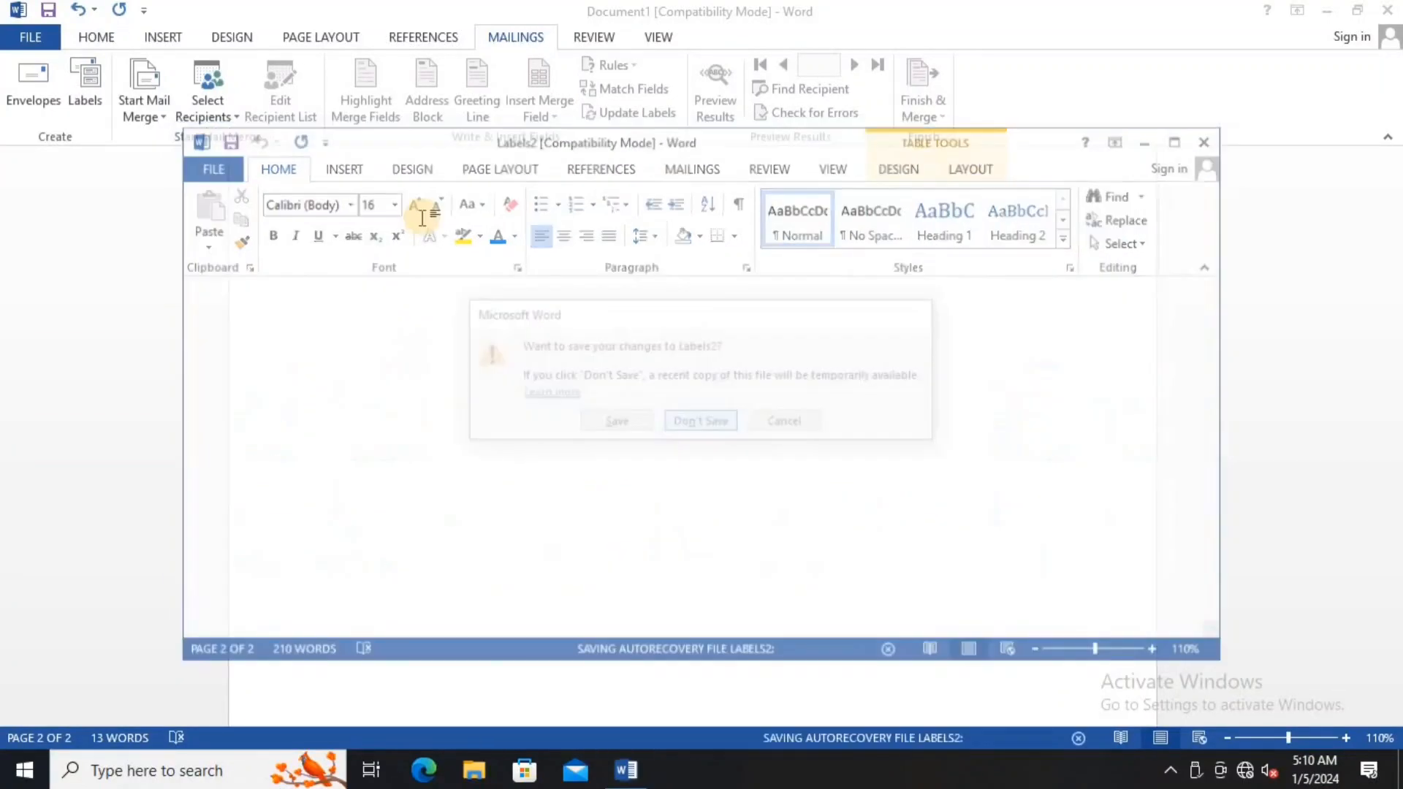
- Change the label type to the Microsoft B4 Envelope in Label Options
{"action": "left_click", "coordinate": [86, 86]}
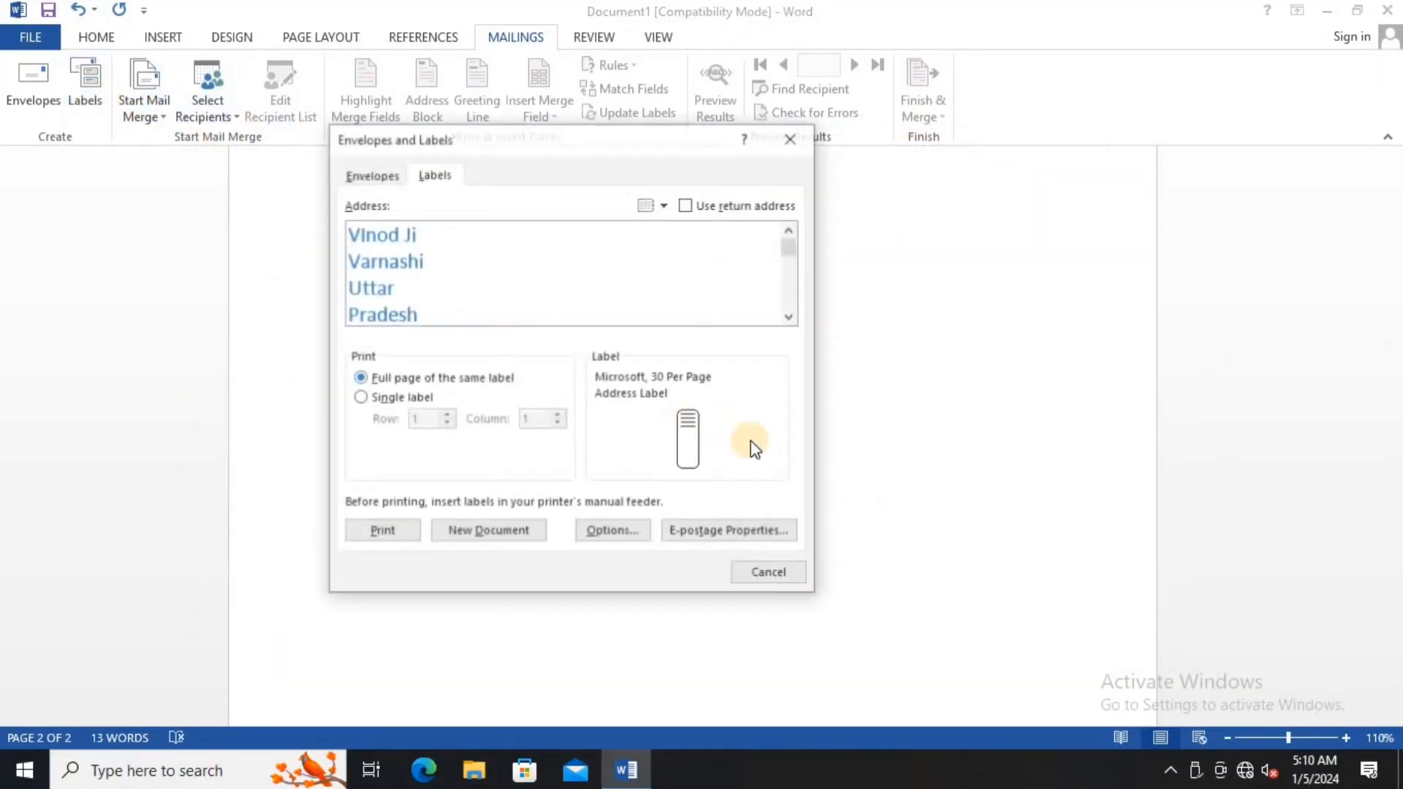
{"action": "left_click", "coordinate": [630, 533]}
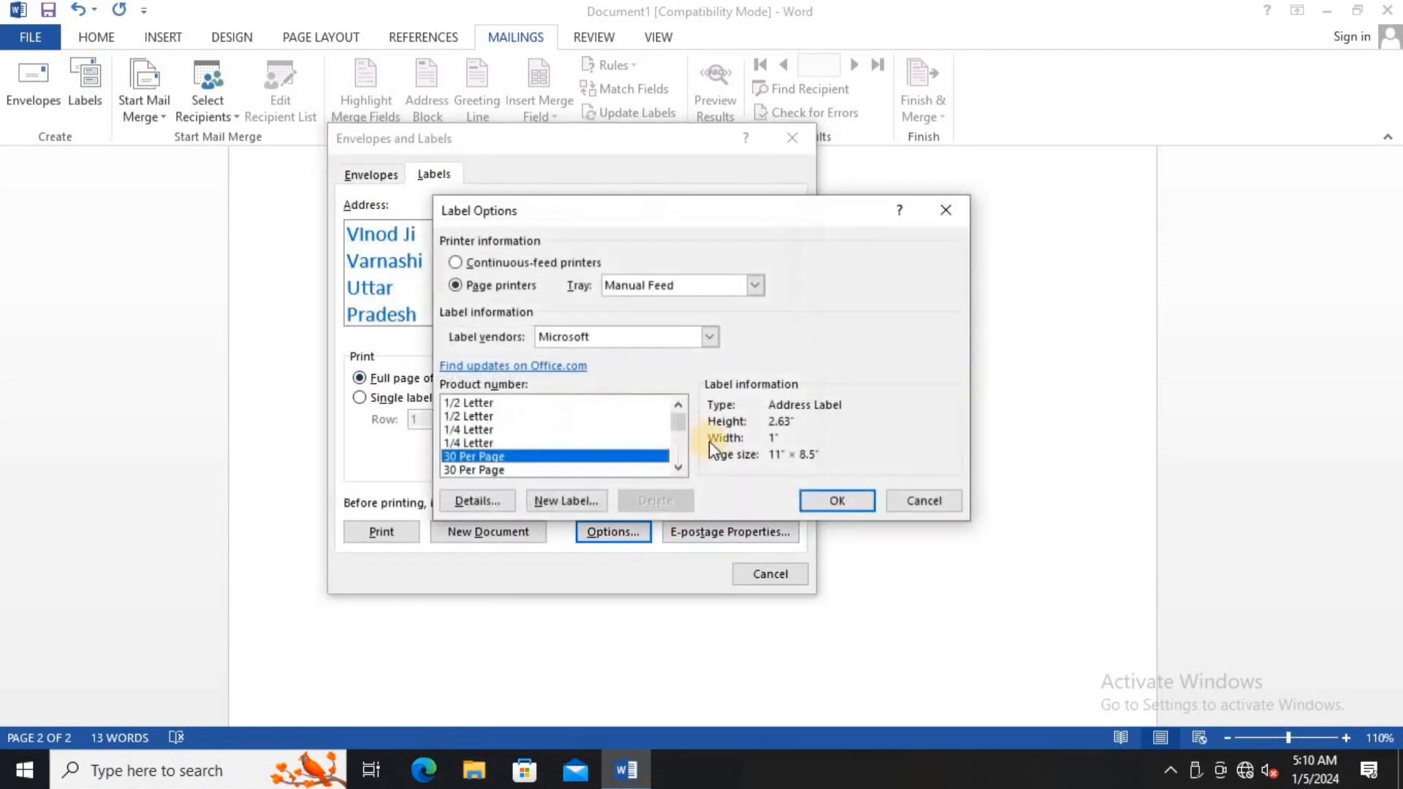
{"action": "left_click", "coordinate": [678, 468]}
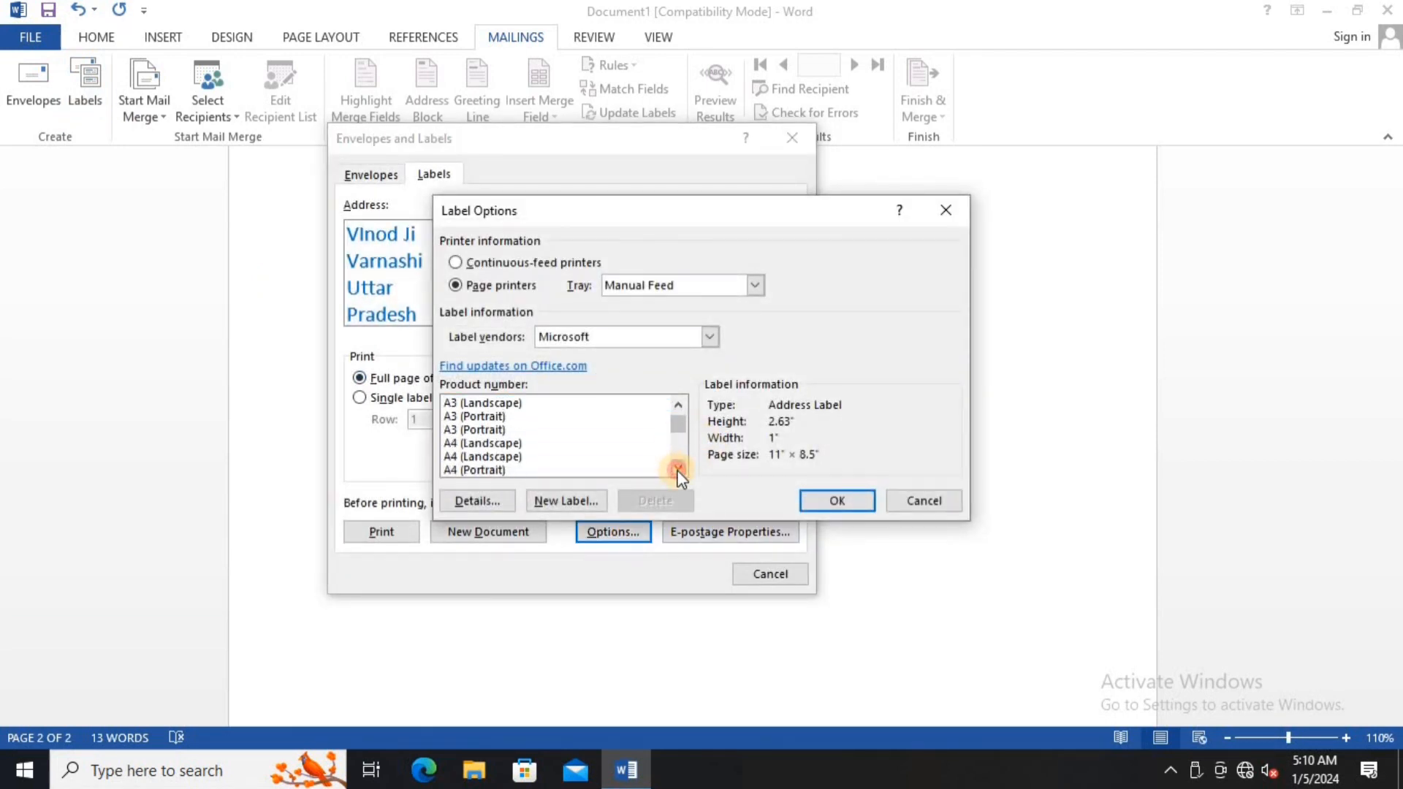
{"action": "left_click", "coordinate": [678, 469]}
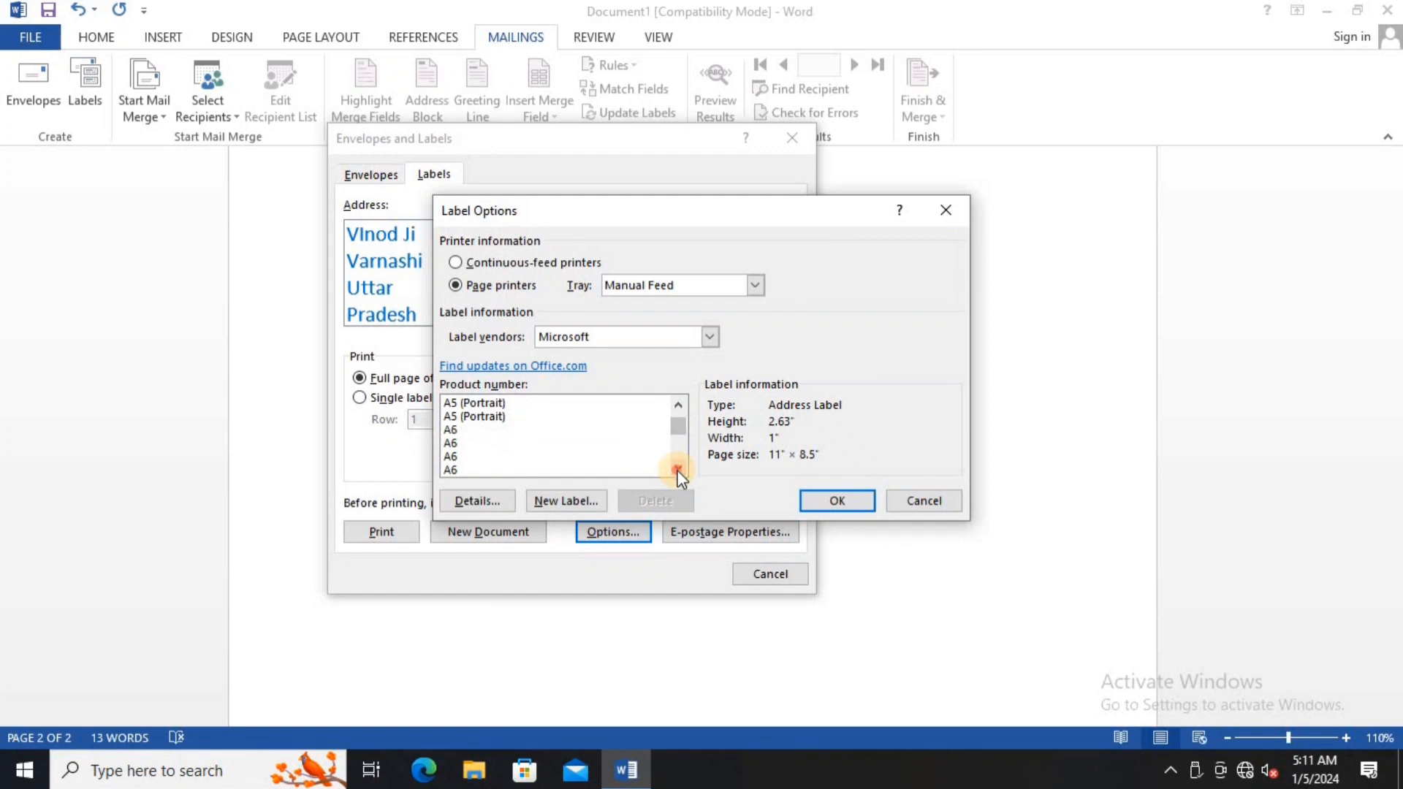
{"action": "left_click", "coordinate": [678, 469]}
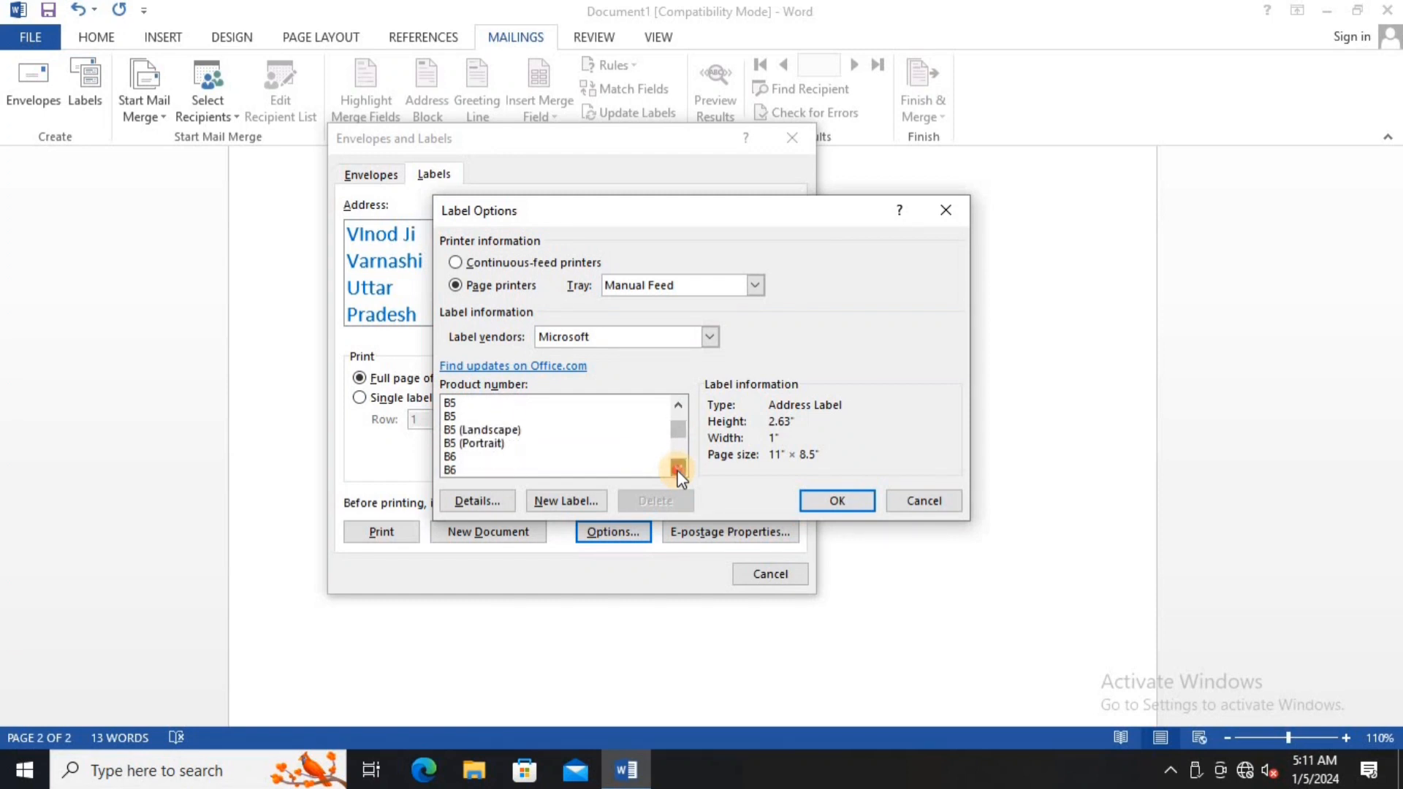
{"action": "left_click", "coordinate": [678, 469]}
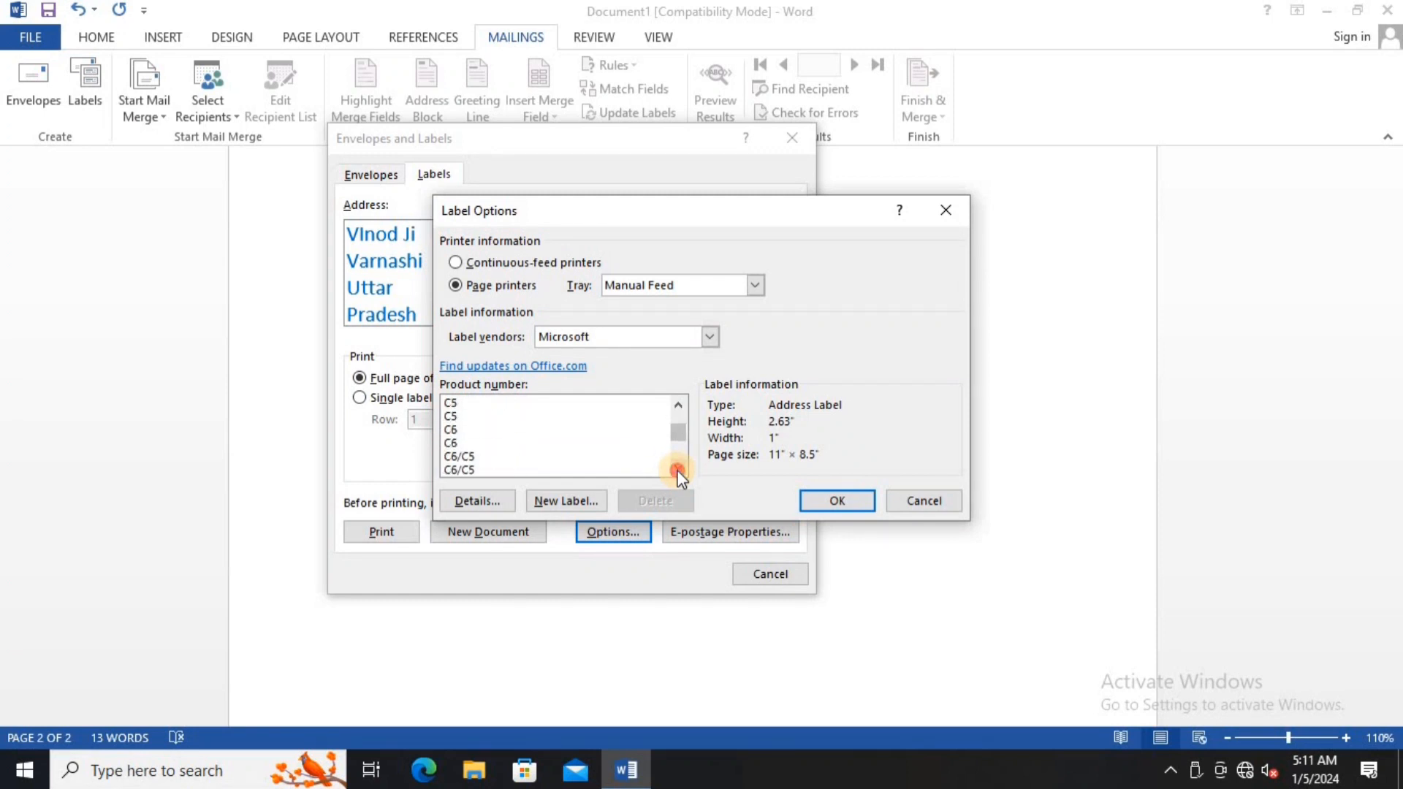
{"action": "left_click", "coordinate": [678, 469]}
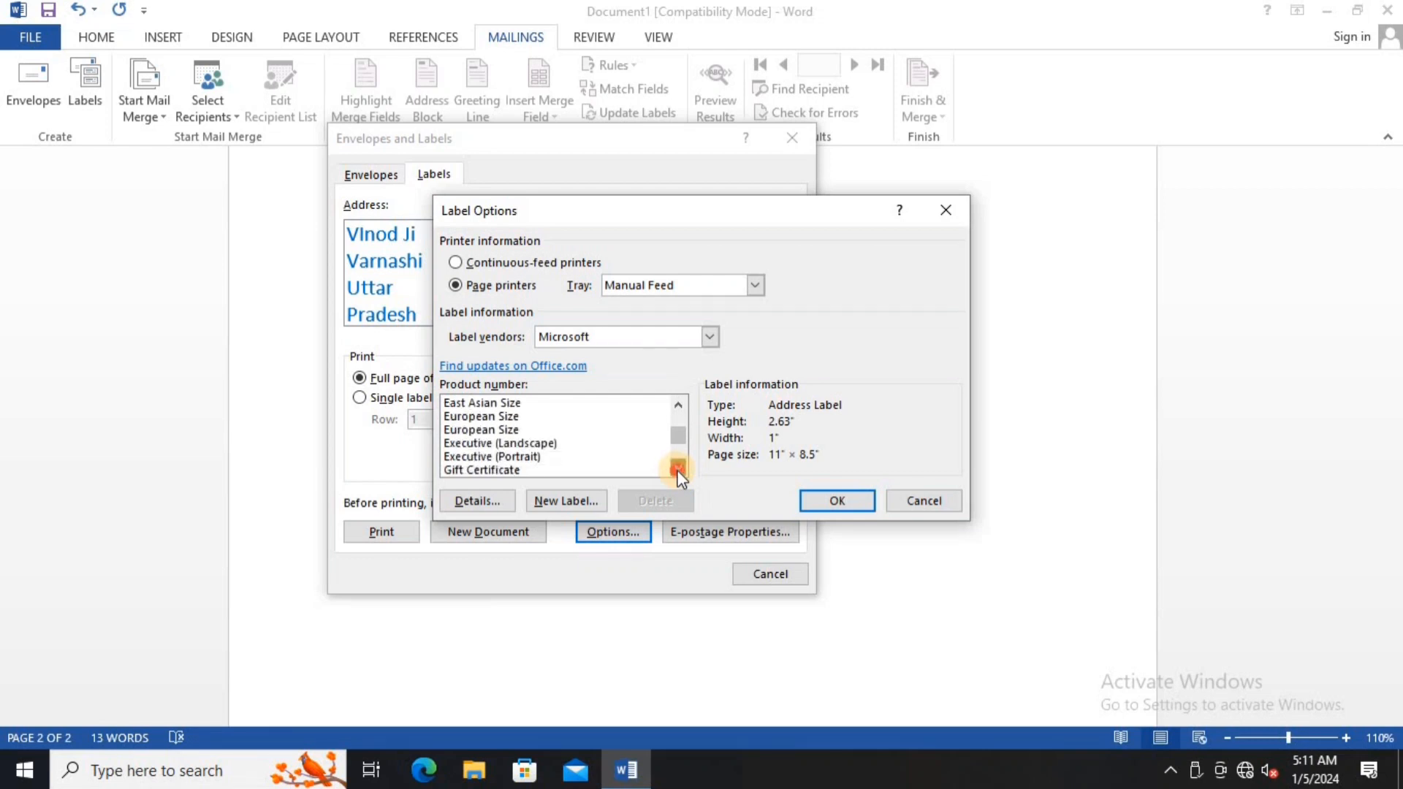
{"action": "left_click", "coordinate": [681, 402]}
{"action": "left_click", "coordinate": [682, 402]}
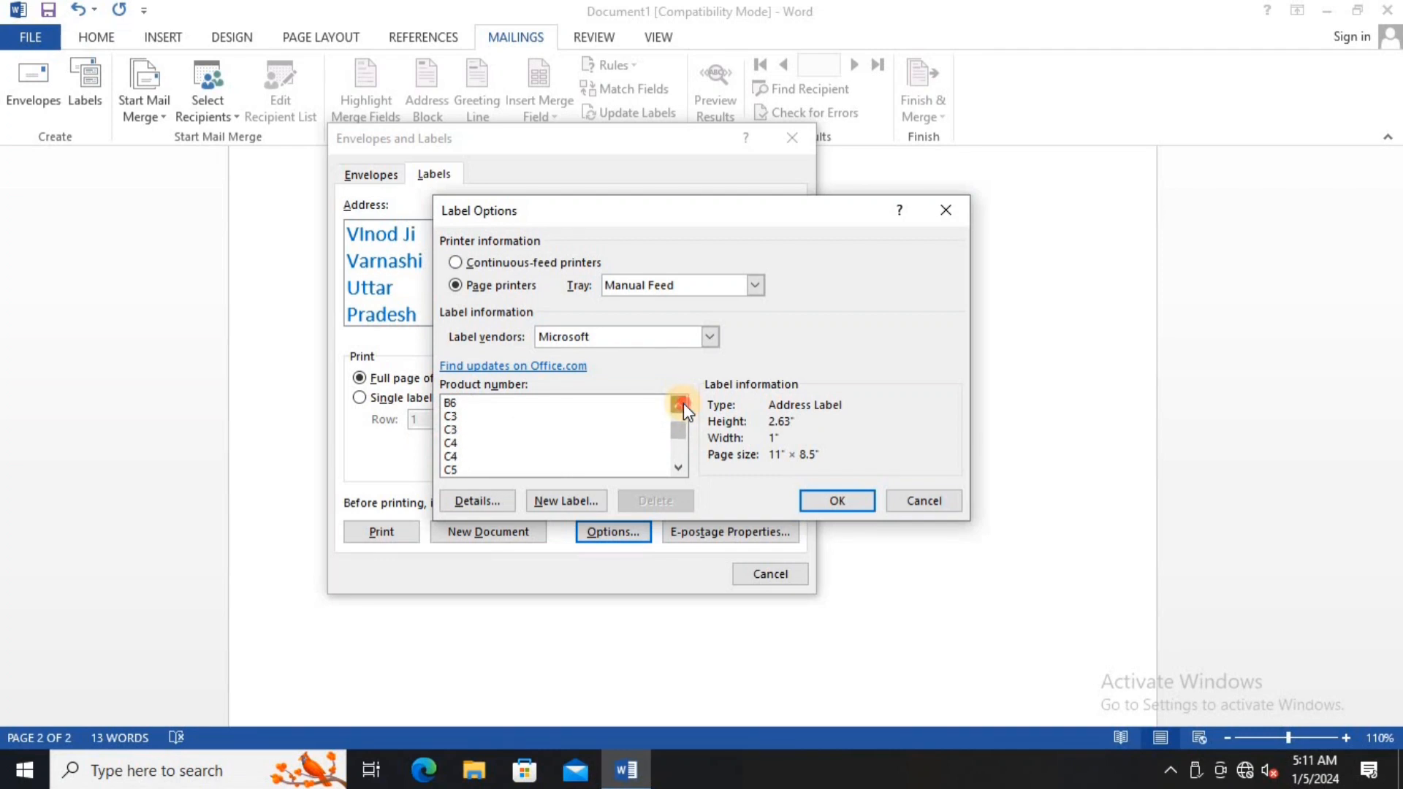
{"action": "left_click", "coordinate": [682, 401]}
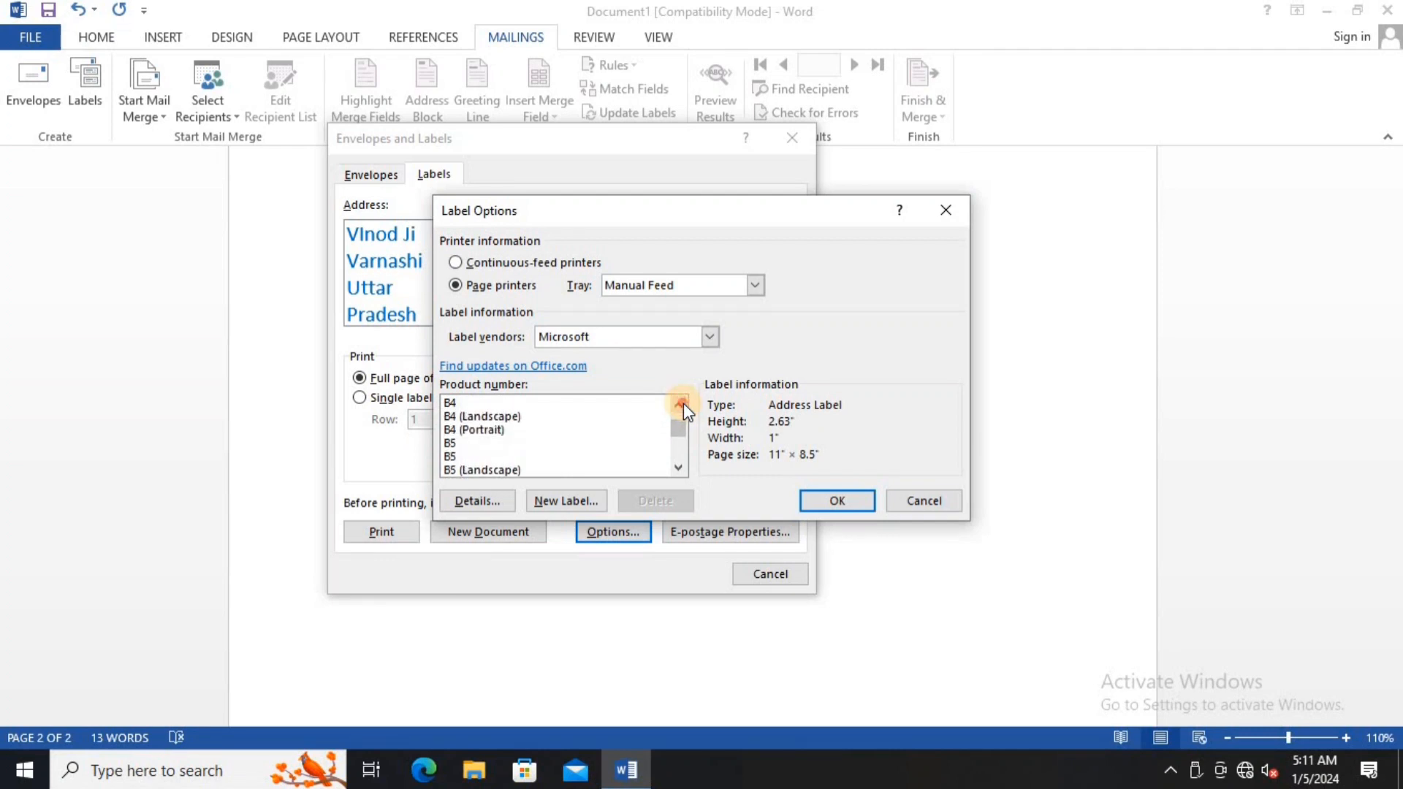
{"action": "left_click", "coordinate": [683, 402]}
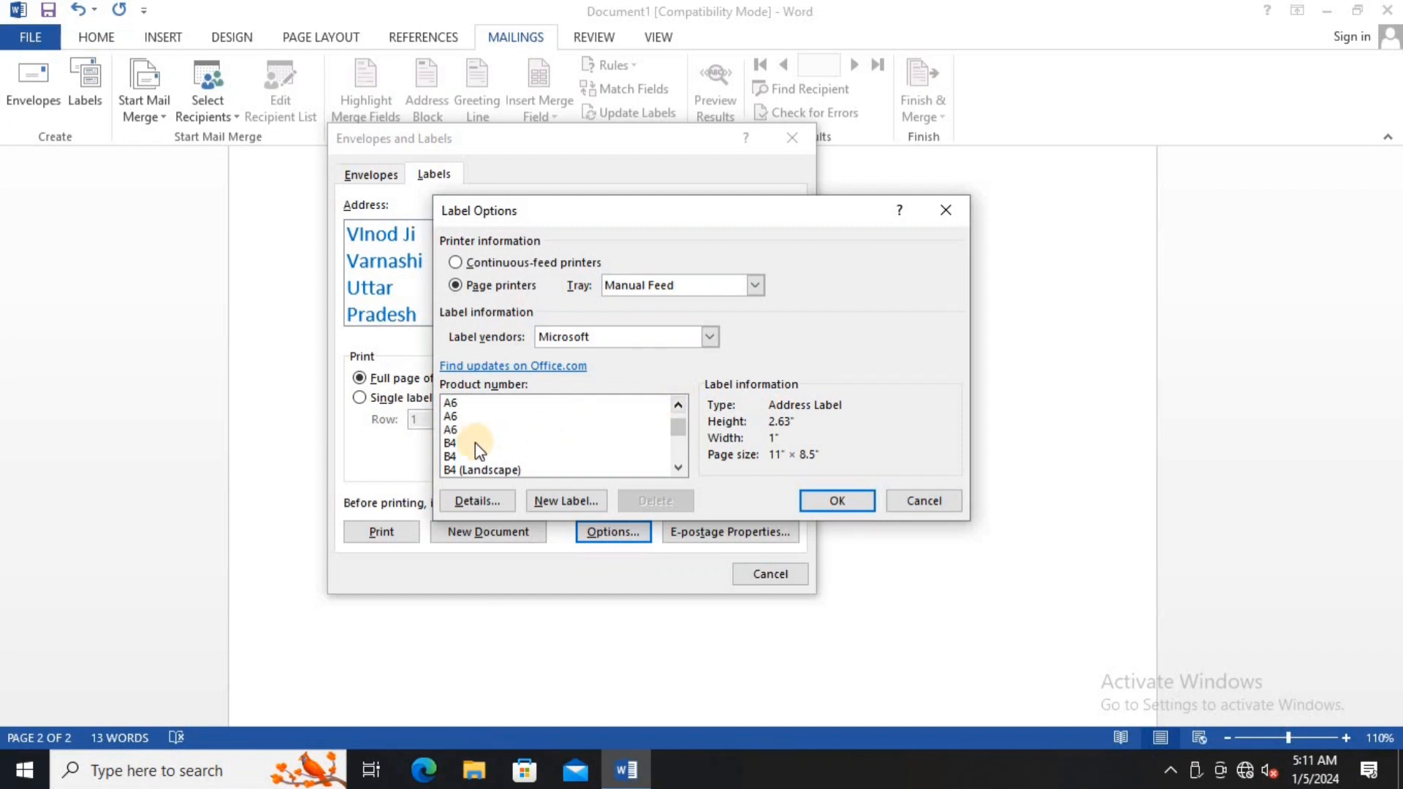
{"action": "left_click", "coordinate": [471, 443]}
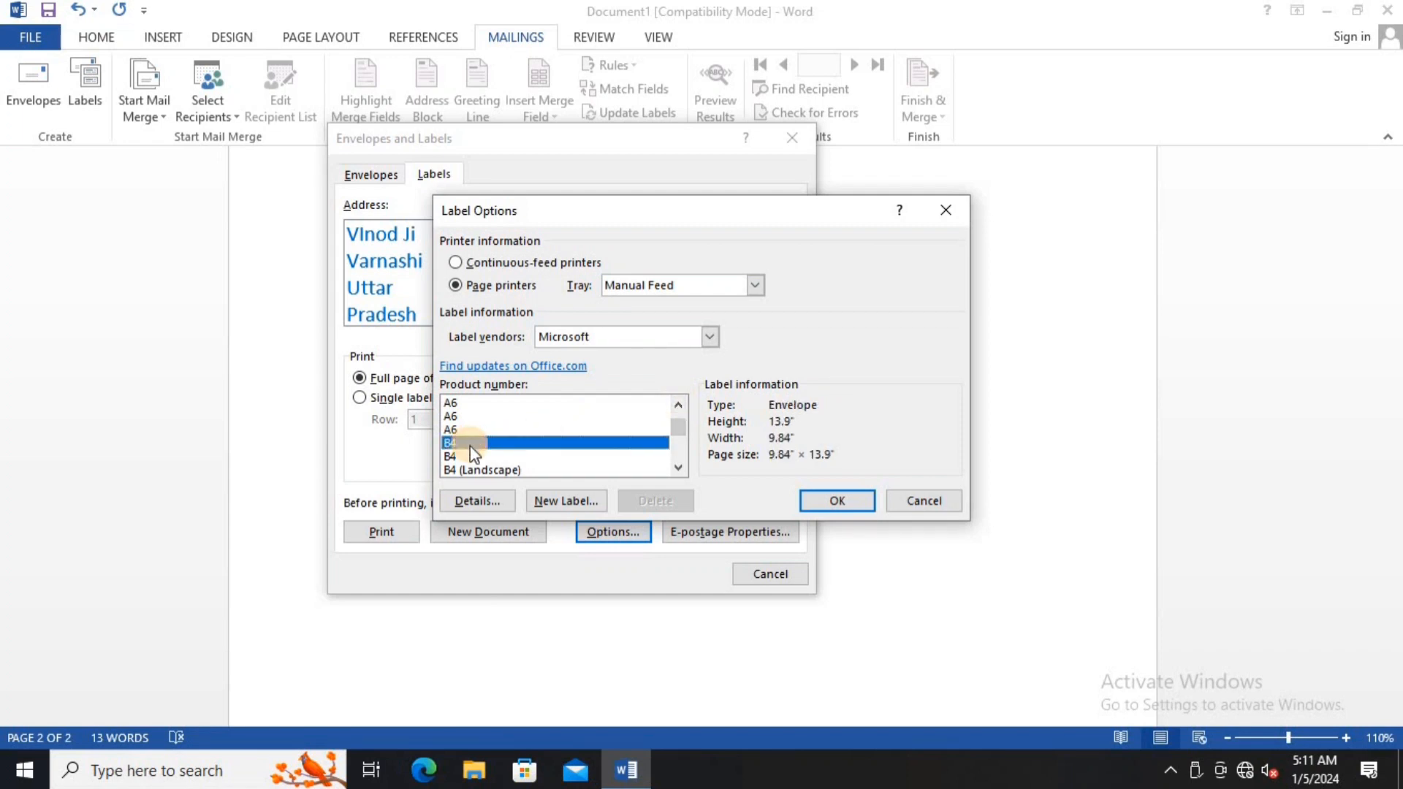
{"action": "left_click", "coordinate": [817, 503]}
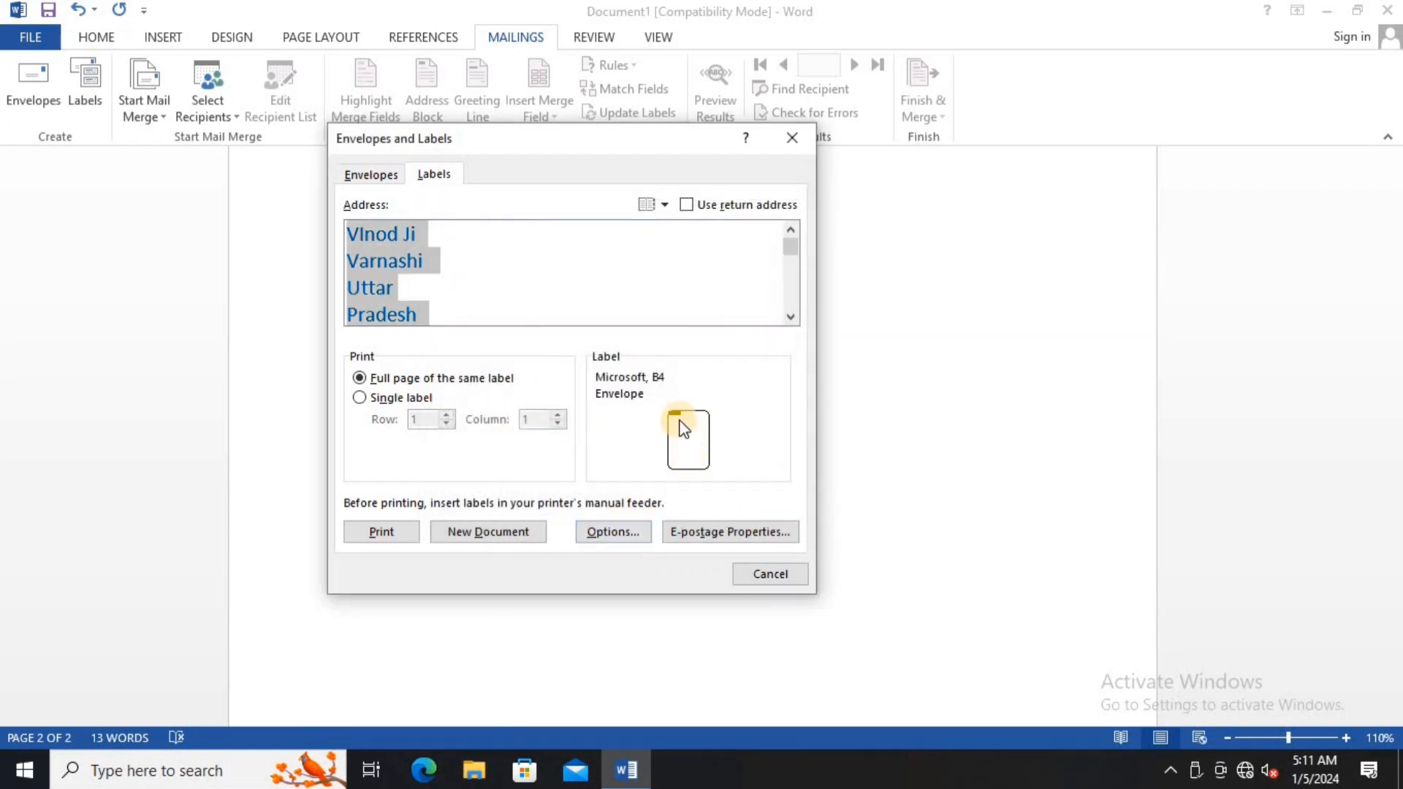
- Generate a Labels3 document of the address and close it without saving
{"action": "left_click", "coordinate": [521, 534]}
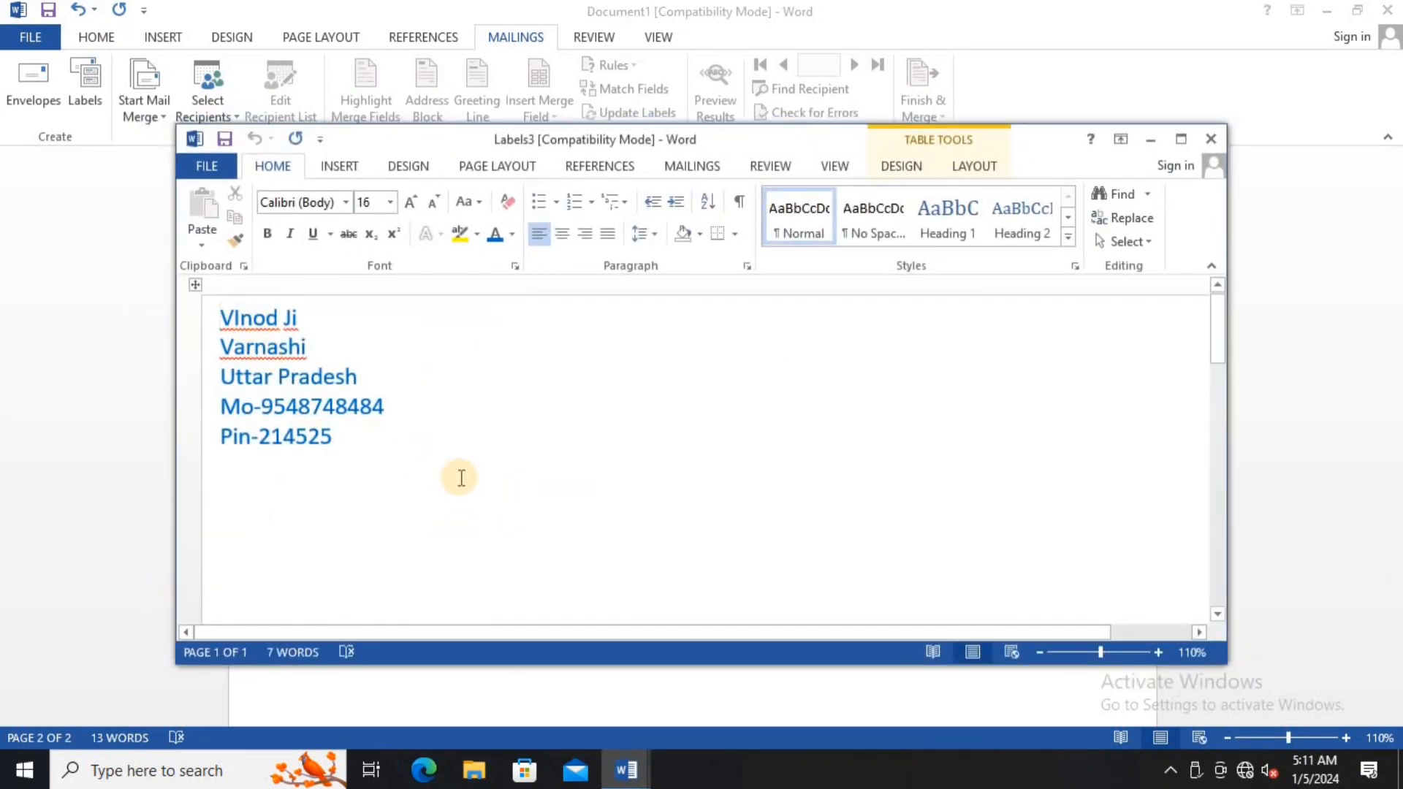
{"action": "left_click", "coordinate": [1206, 141]}
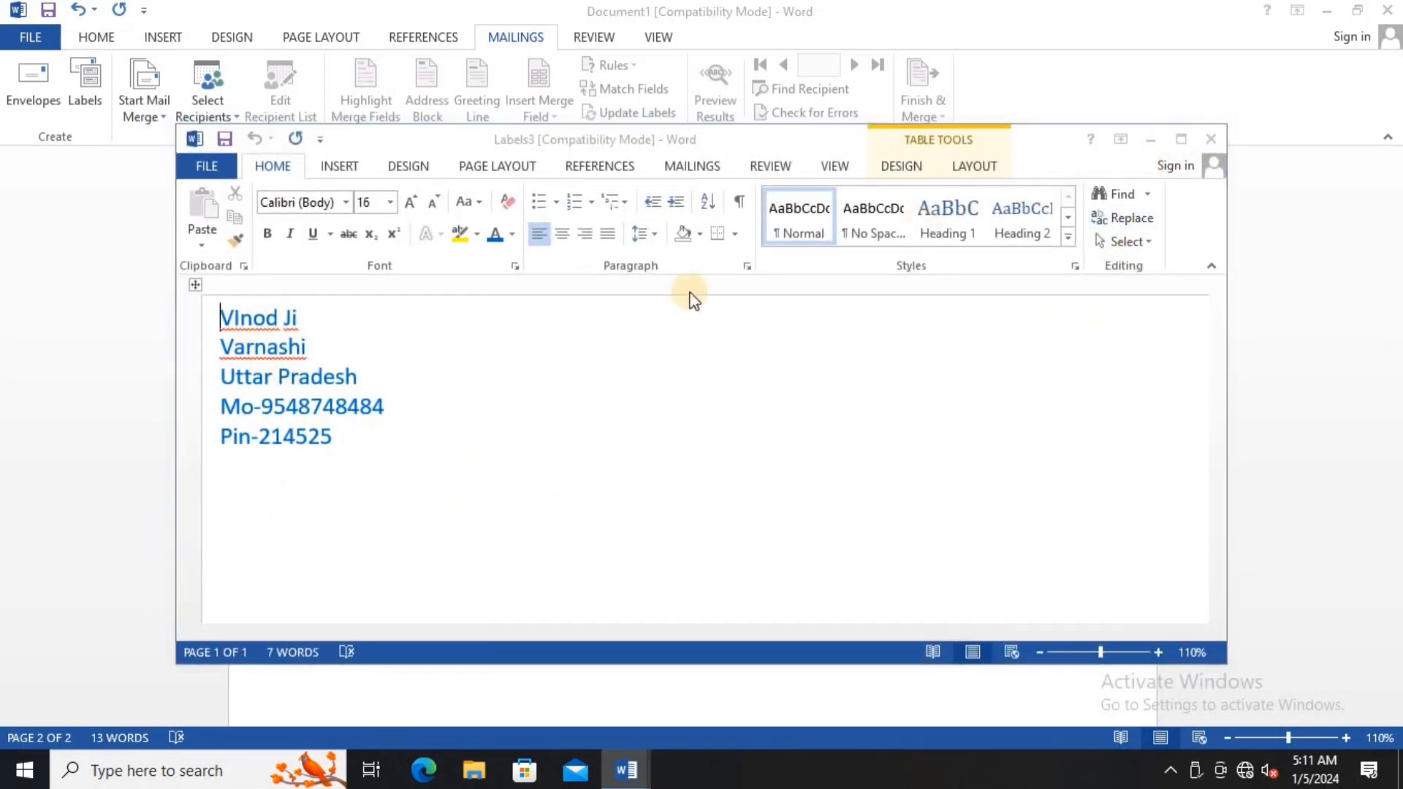
{"action": "left_click", "coordinate": [702, 423]}
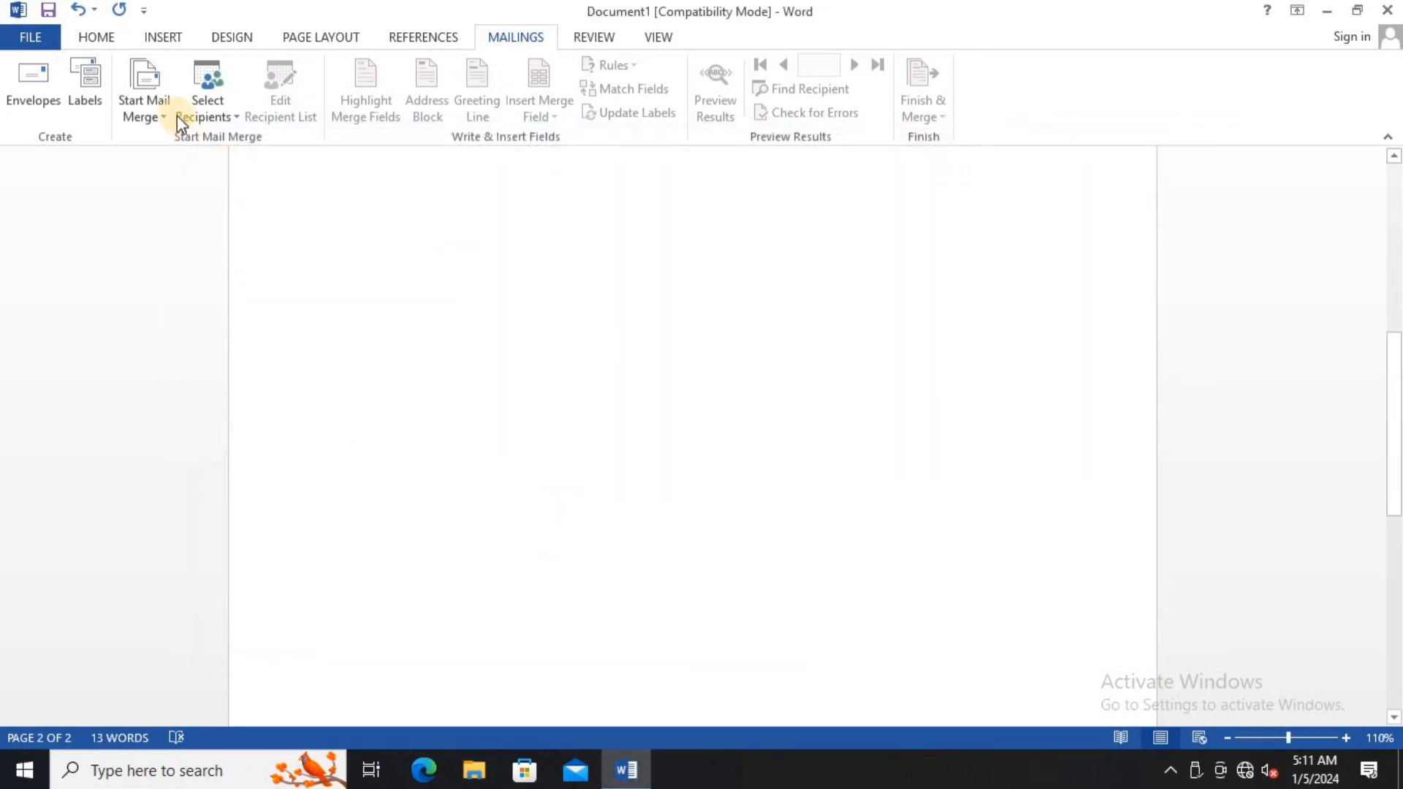
- Set the label type to continuous-feed printer product 3604
{"action": "left_click", "coordinate": [84, 88]}
{"action": "key", "text": "ctrl+a"}
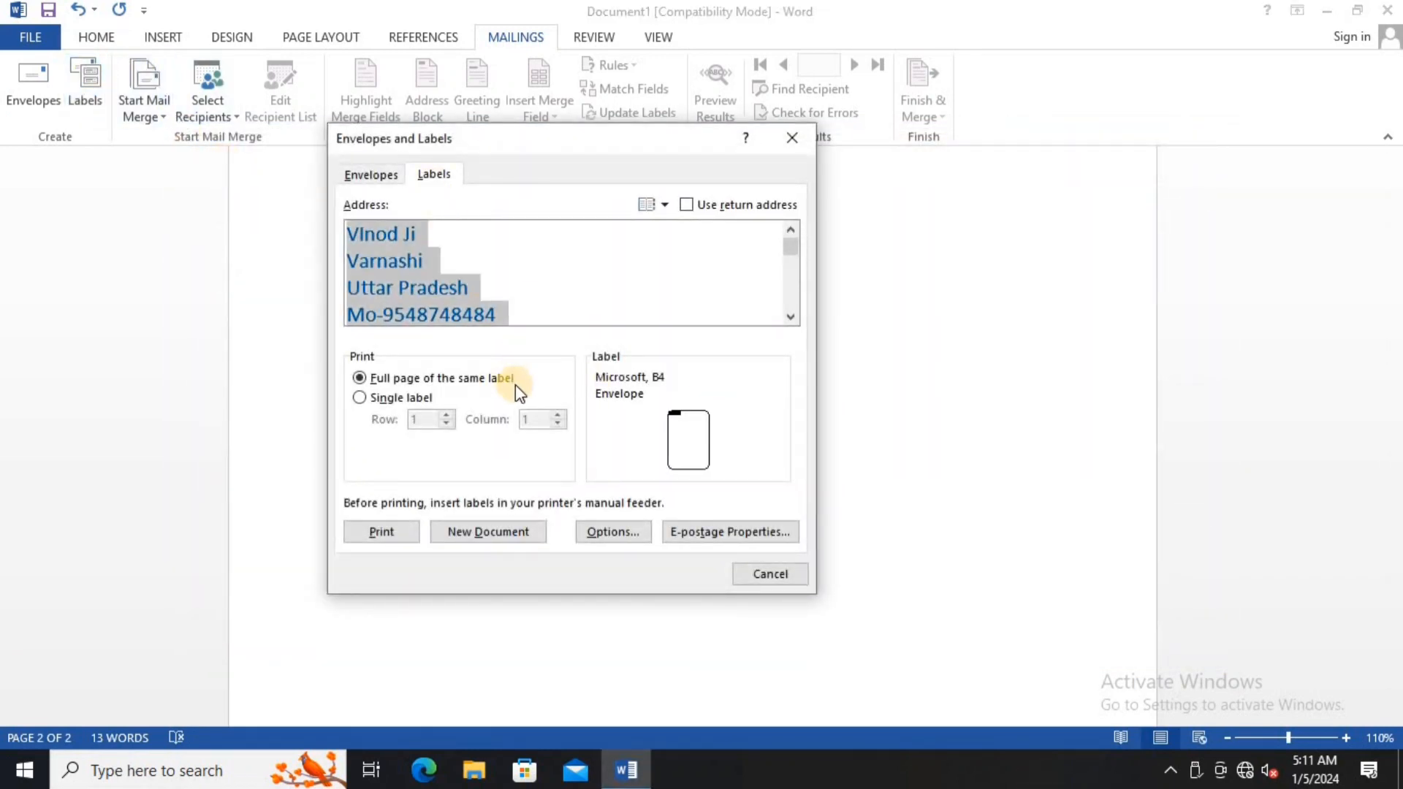
{"action": "left_click", "coordinate": [625, 532]}
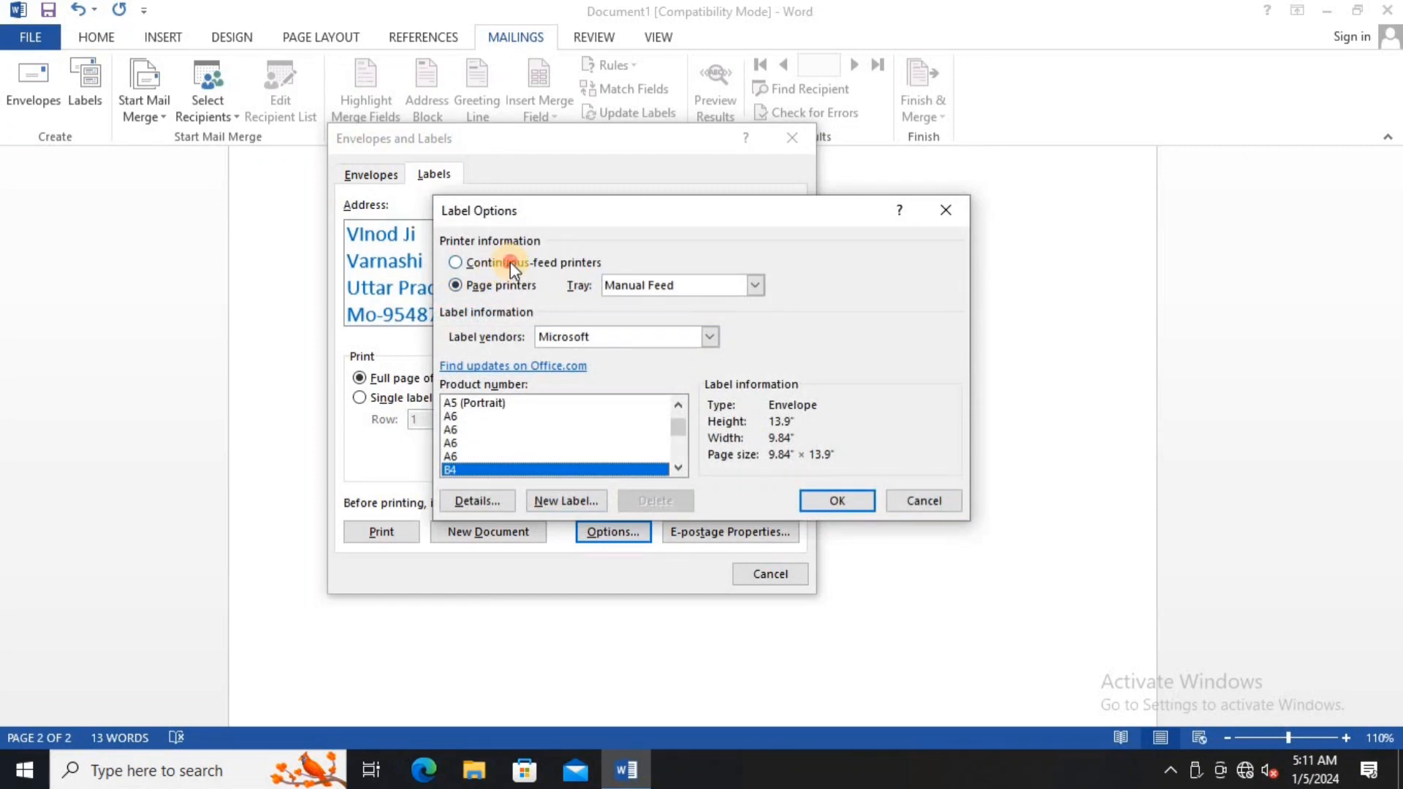
{"action": "left_click", "coordinate": [510, 262]}
{"action": "left_click", "coordinate": [462, 416]}
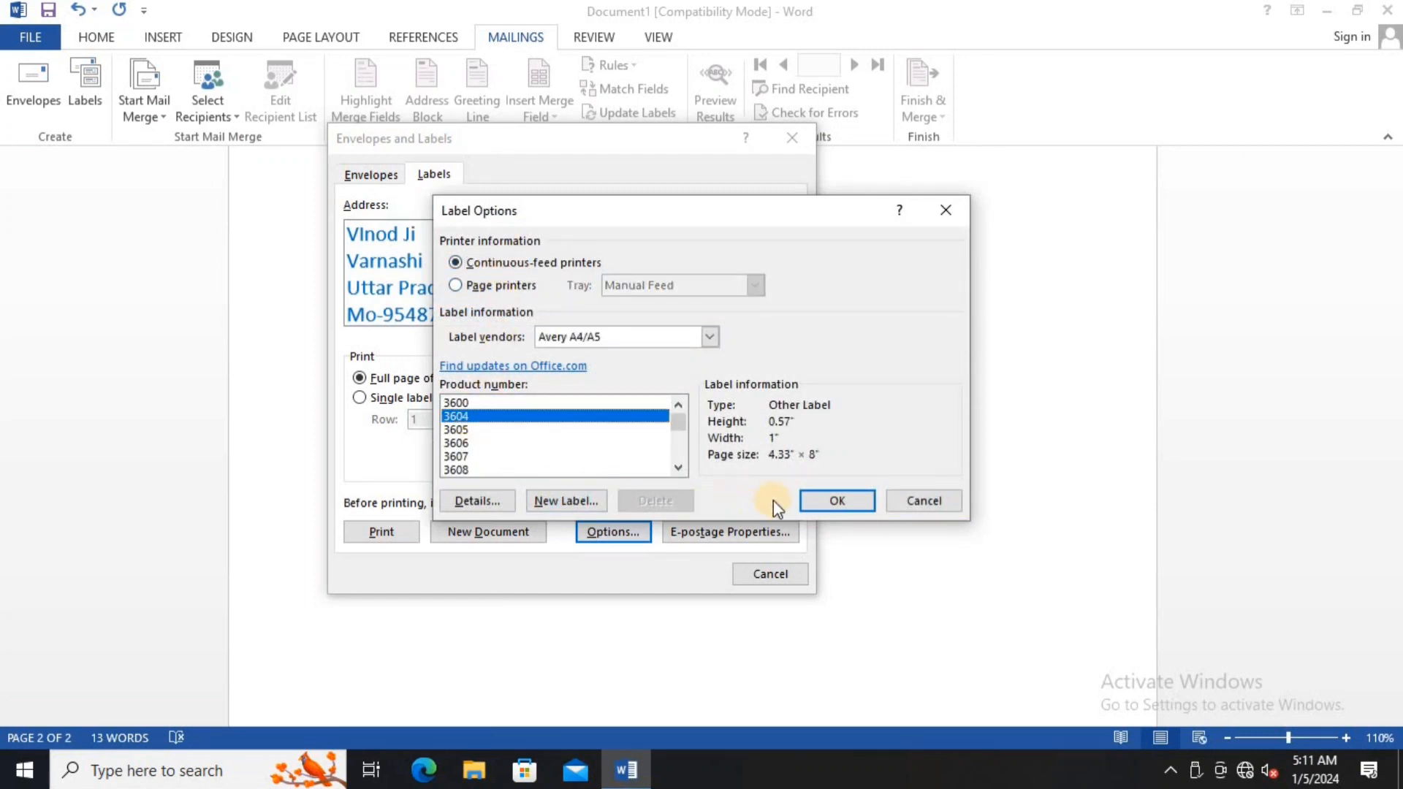
{"action": "left_click", "coordinate": [815, 493]}
- Generate a Labels4 sheet of address labels and discard it without saving
{"action": "left_click", "coordinate": [545, 532]}
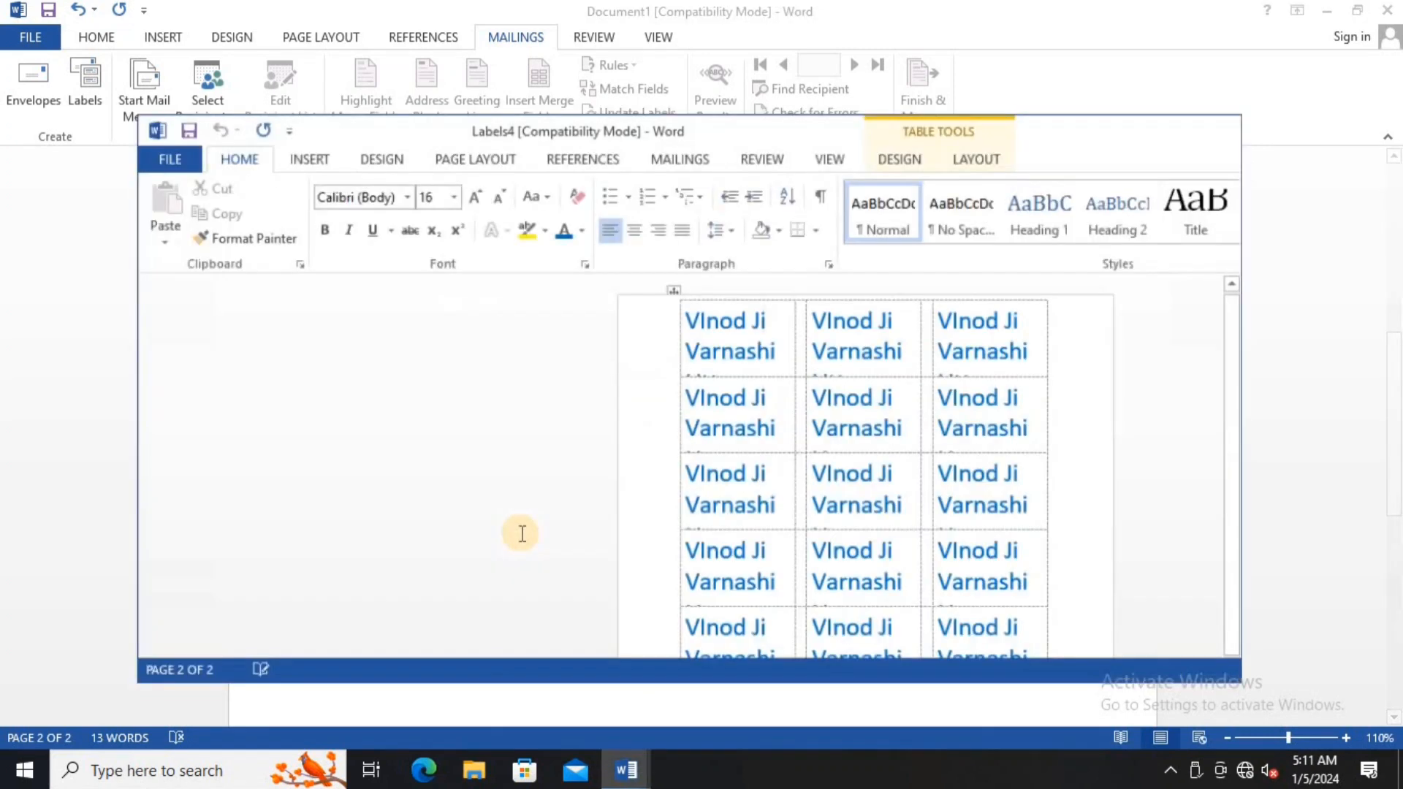
{"action": "scroll", "coordinate": [630, 453], "scroll_direction": "down", "scroll_amount": 10}
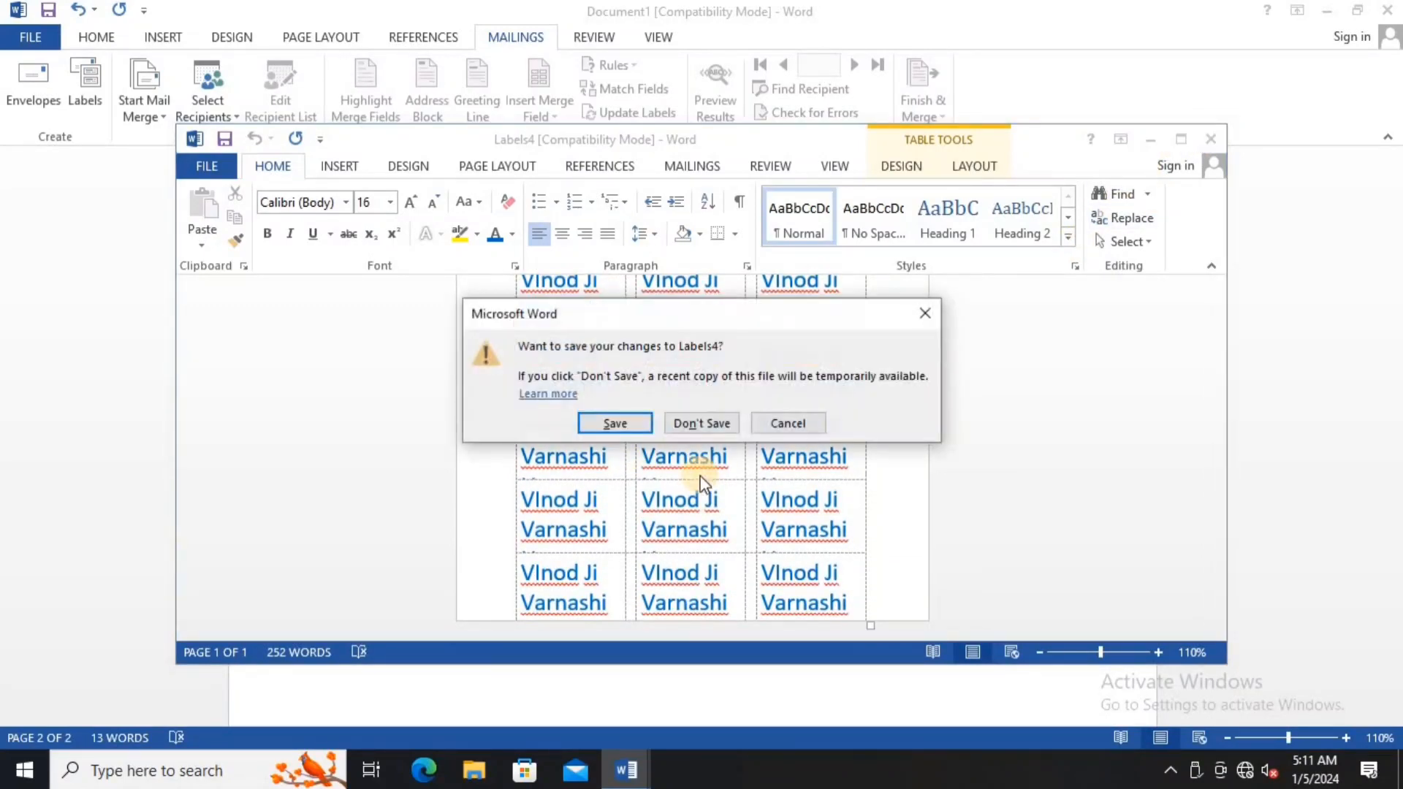
{"action": "left_click", "coordinate": [703, 424]}
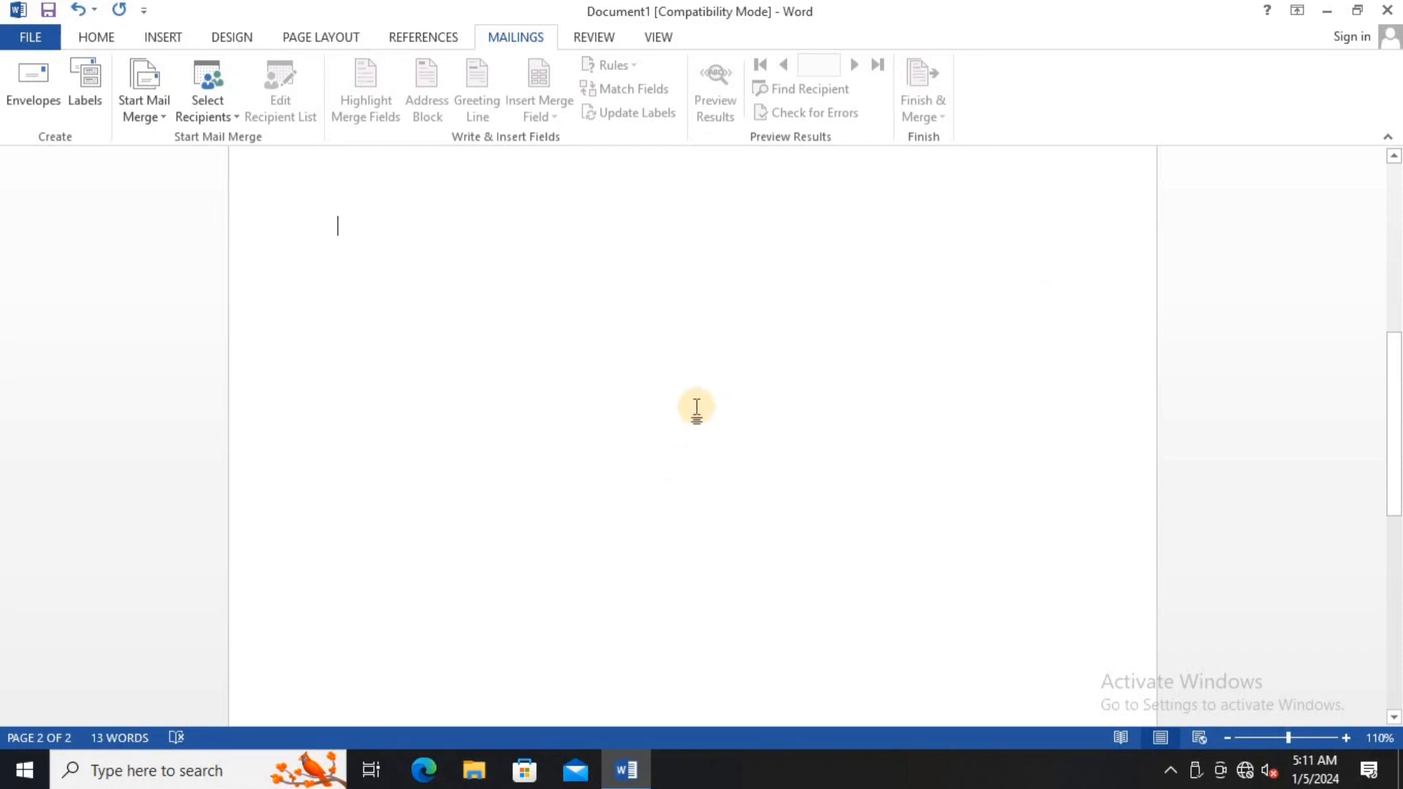
{"action": "scroll", "coordinate": [676, 394], "scroll_direction": "up", "scroll_amount": 5}
- Review the envelope document, then exit Word without saving Document1
{"action": "scroll", "coordinate": [676, 393], "scroll_direction": "up", "scroll_amount": 3}
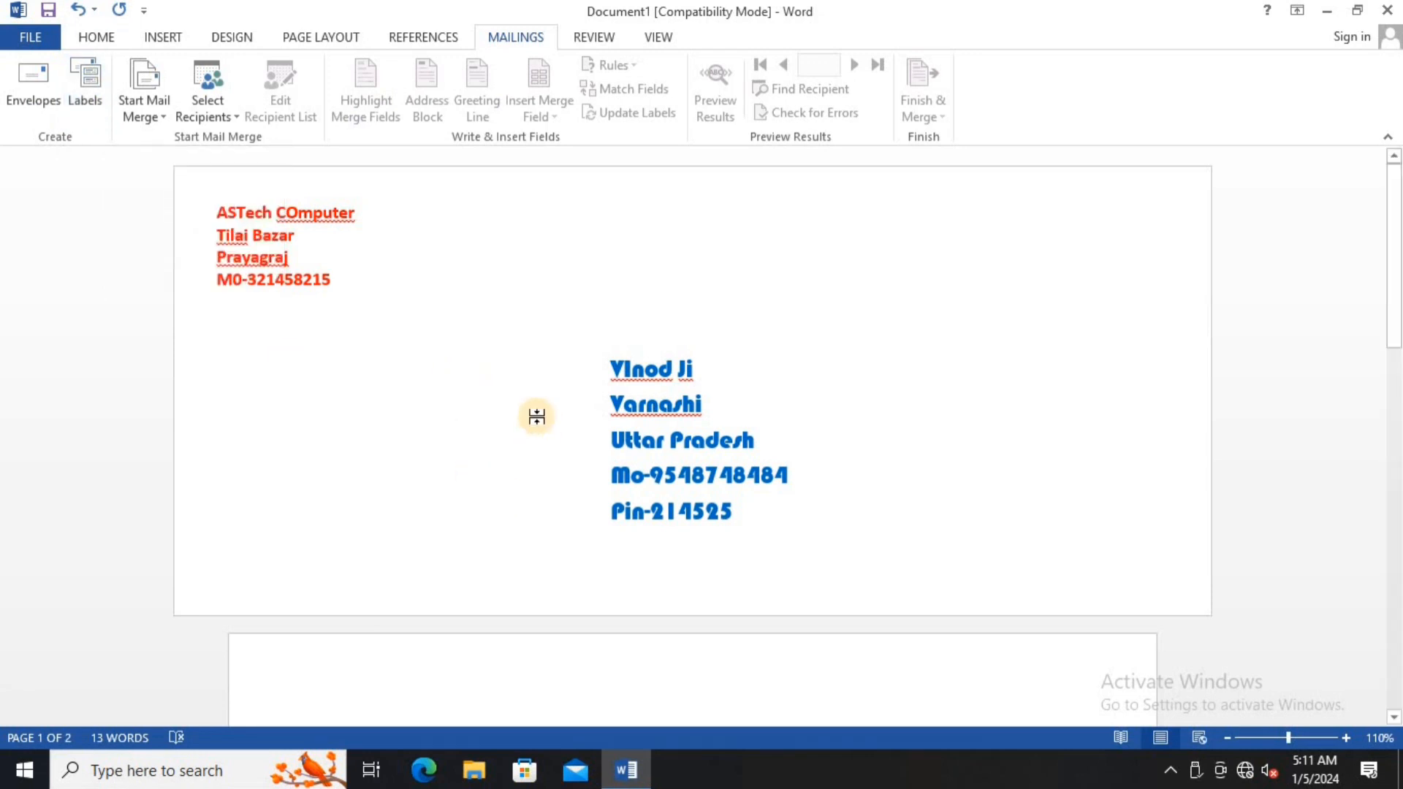
{"action": "scroll", "coordinate": [535, 421], "scroll_direction": "down", "scroll_amount": 10}
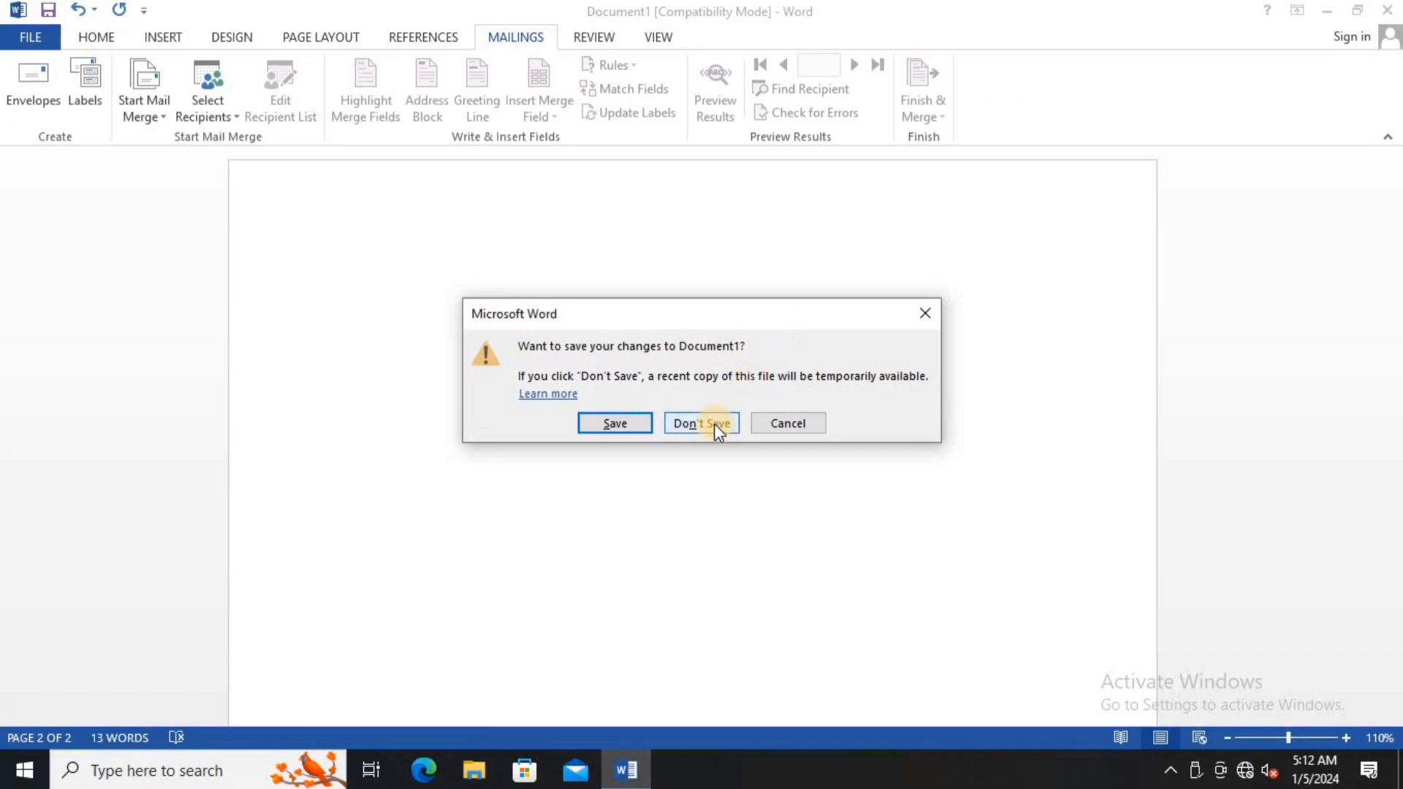
{"action": "left_click", "coordinate": [714, 423]}
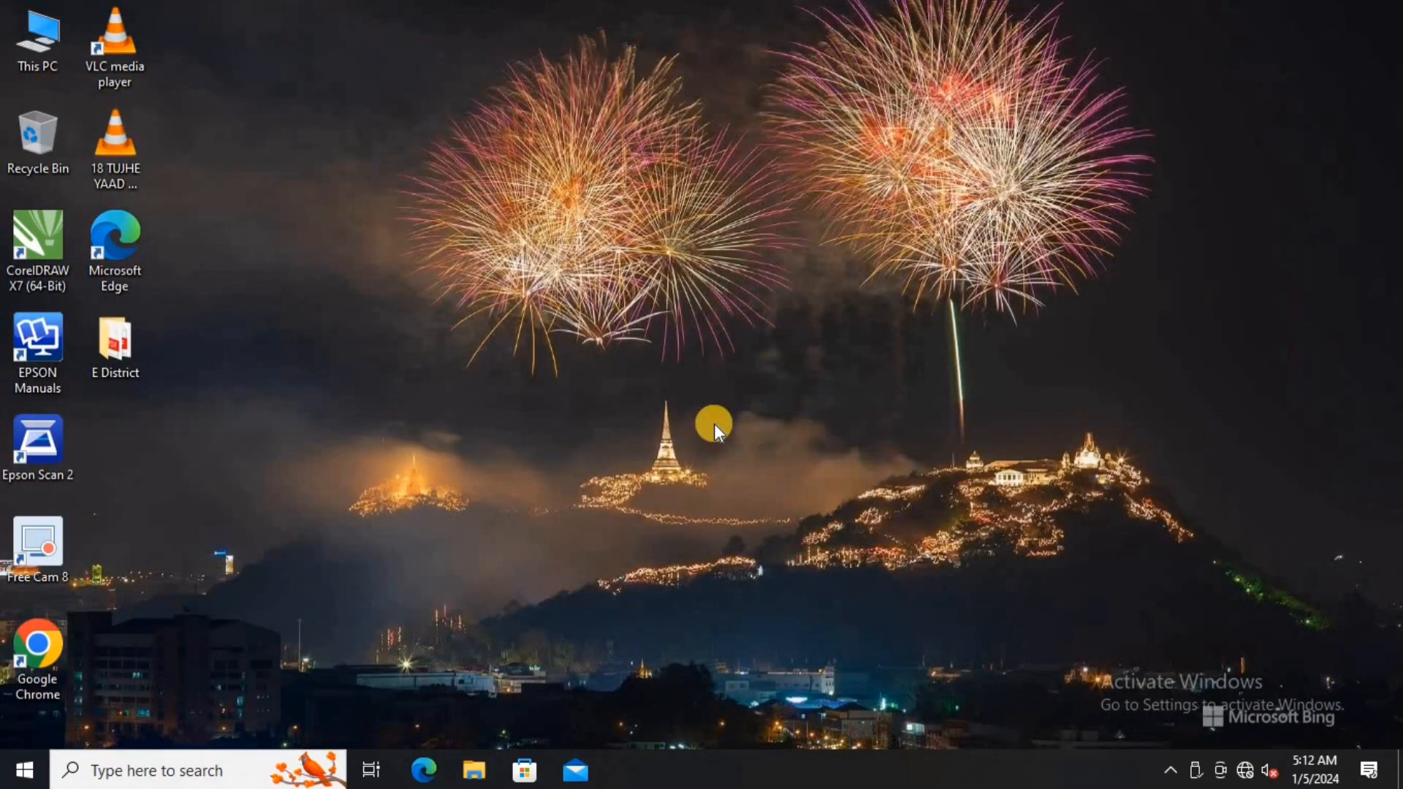